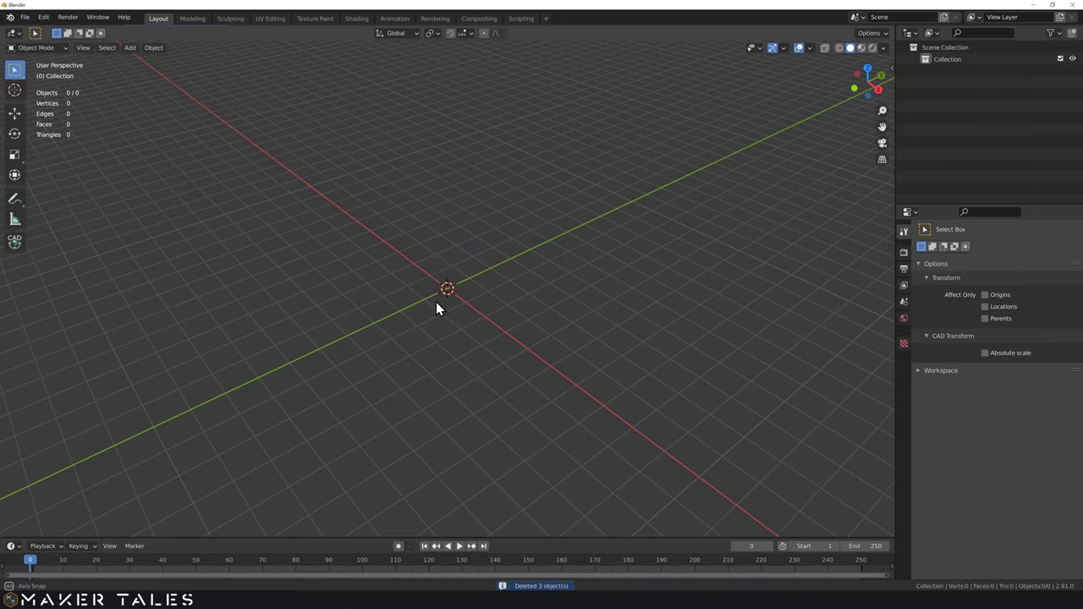
Step: Add a single-vertex mesh object at the world origin
mouse_move(438, 304)
middle_mouse_down()
mouse_move(464, 296)
mouse_move(457, 307)
mouse_move(447, 301)
middle_mouse_up()
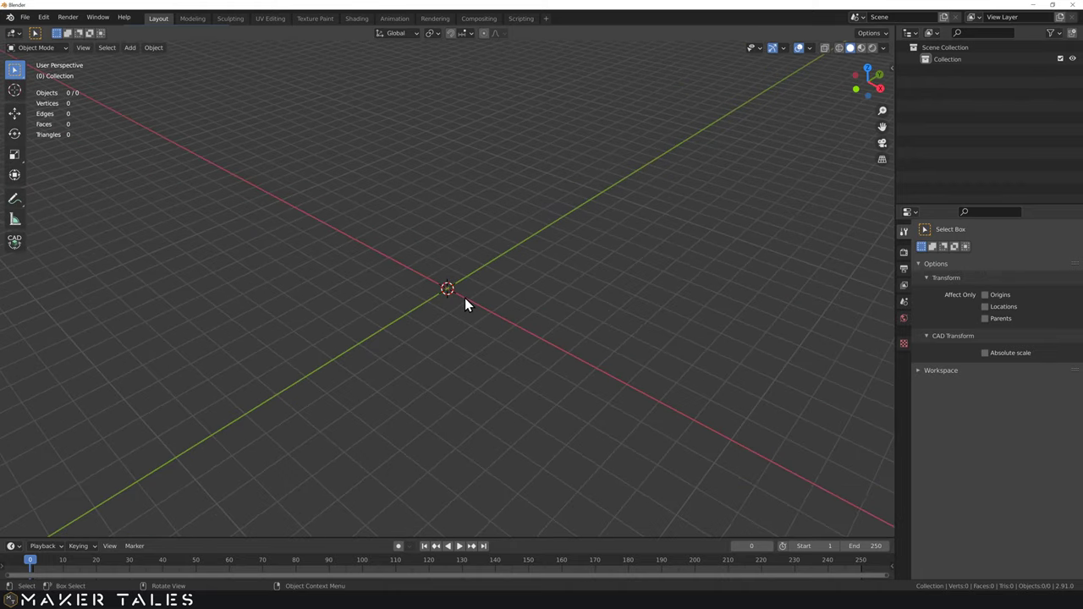
middle_click_drag(465, 301, 464, 307)
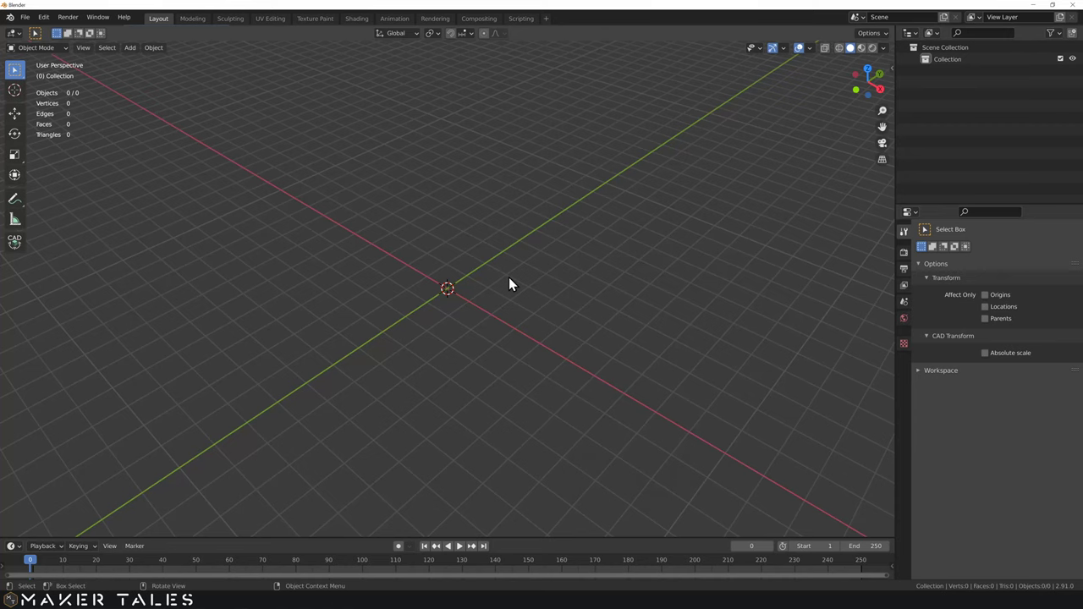
key("shift+a")
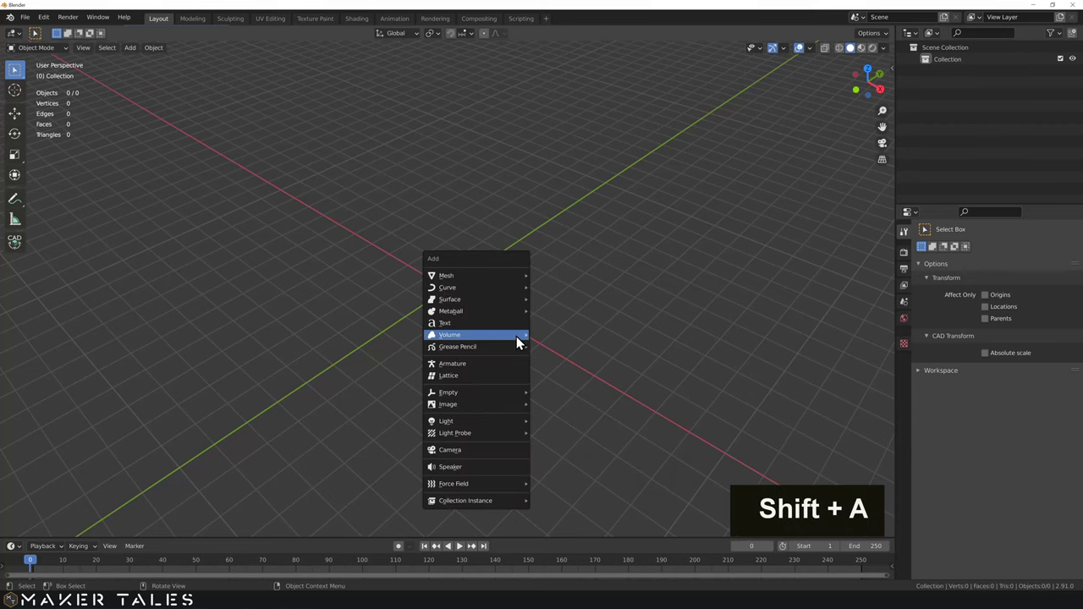
mouse_move(522, 276)
mouse_move(573, 423)
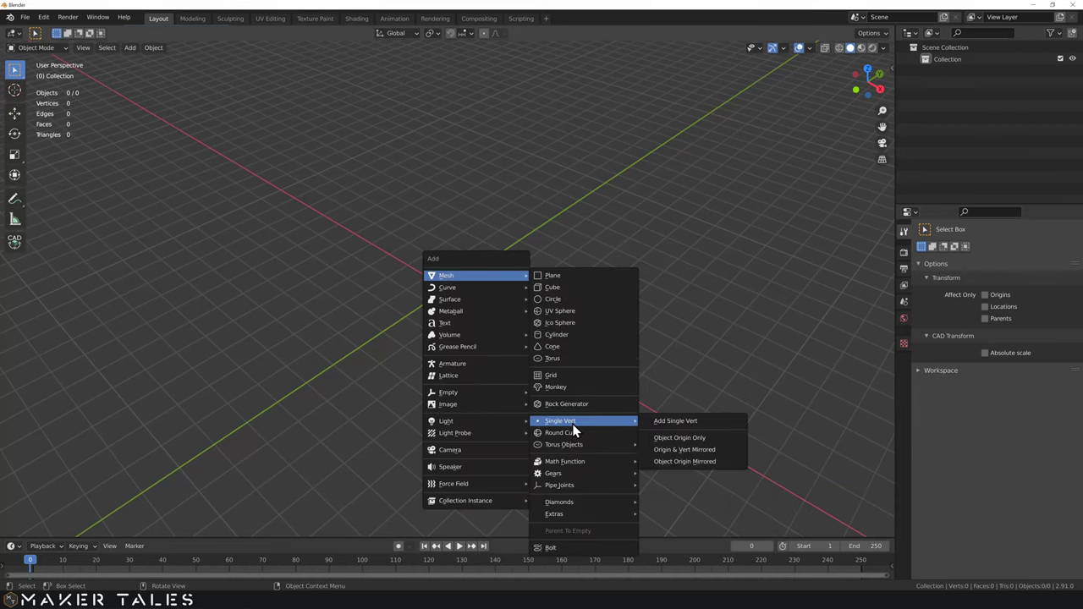
left_click(698, 425)
Step: Extrude the vertex 25 mm along the Y axis to form an edge
key("e")
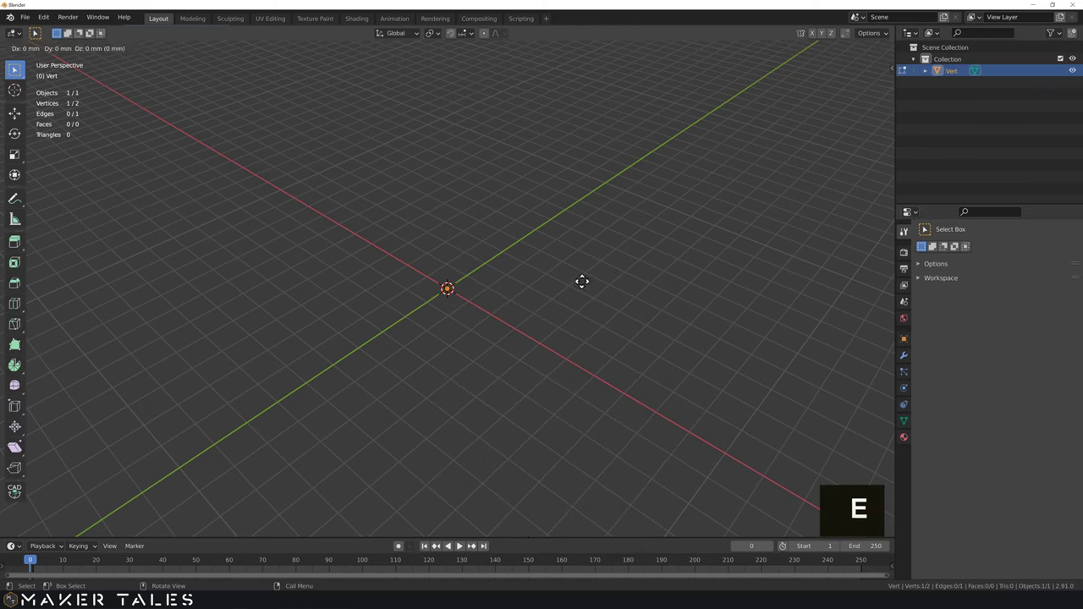
type("y")
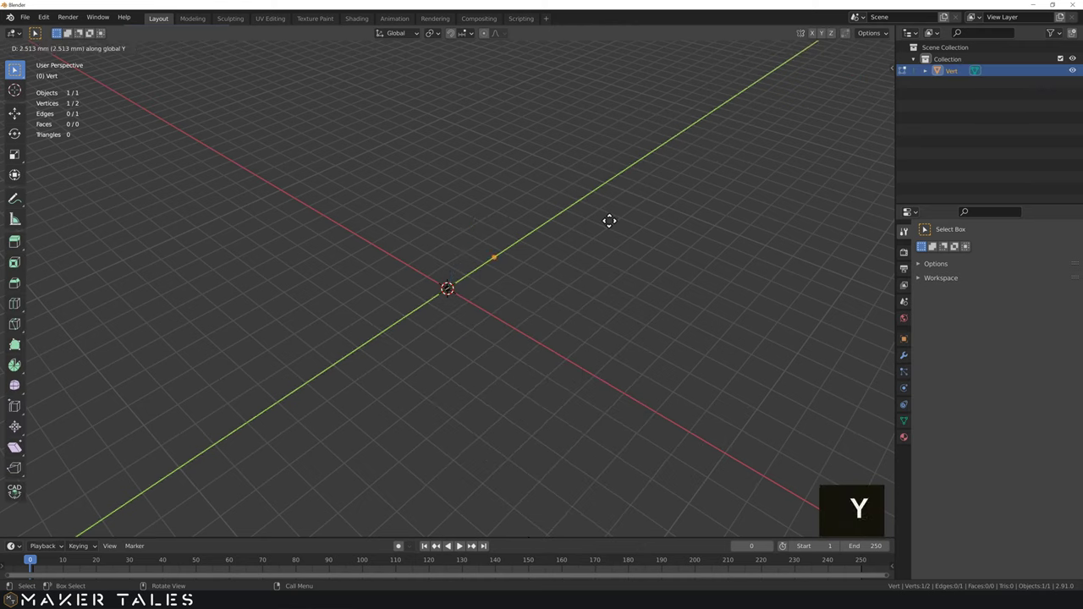
type("25")
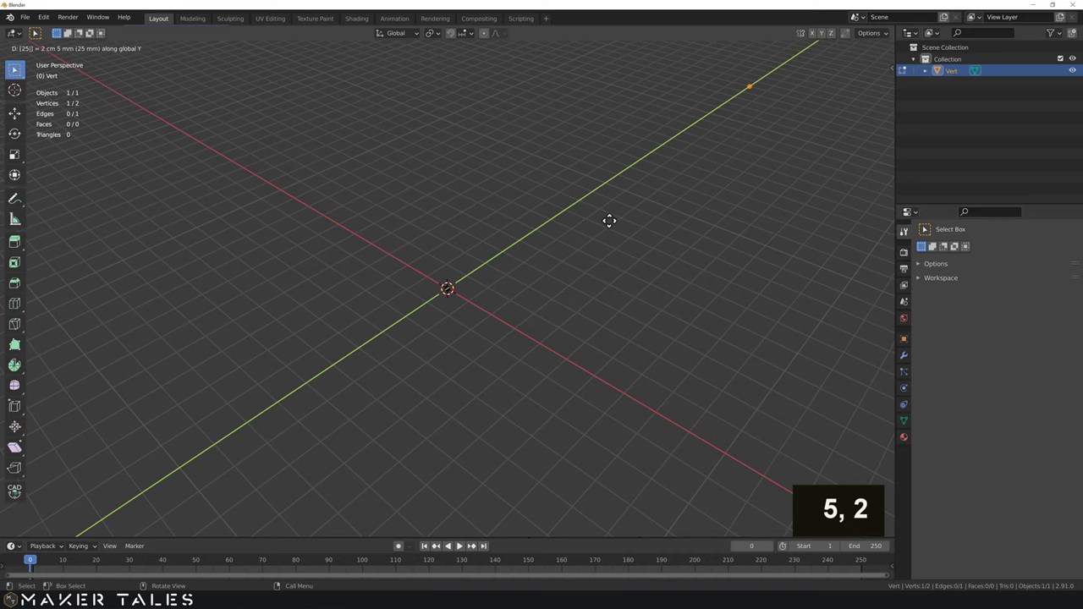
key("Return")
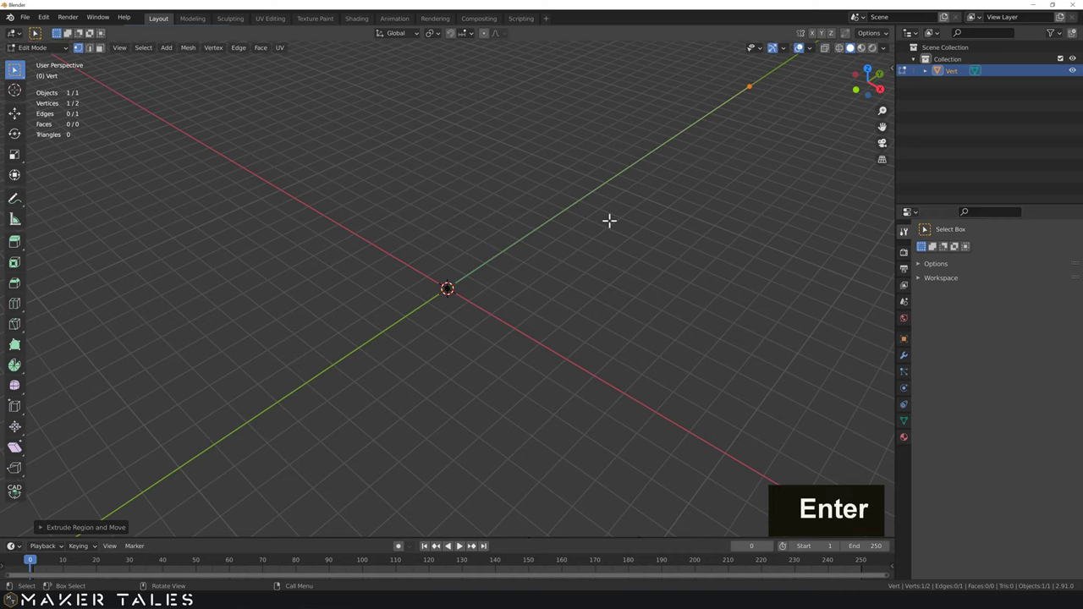
Step: Select the 25 mm edge and extrude it 40 mm along the X axis into a rectangular face
key("2")
left_click(605, 214)
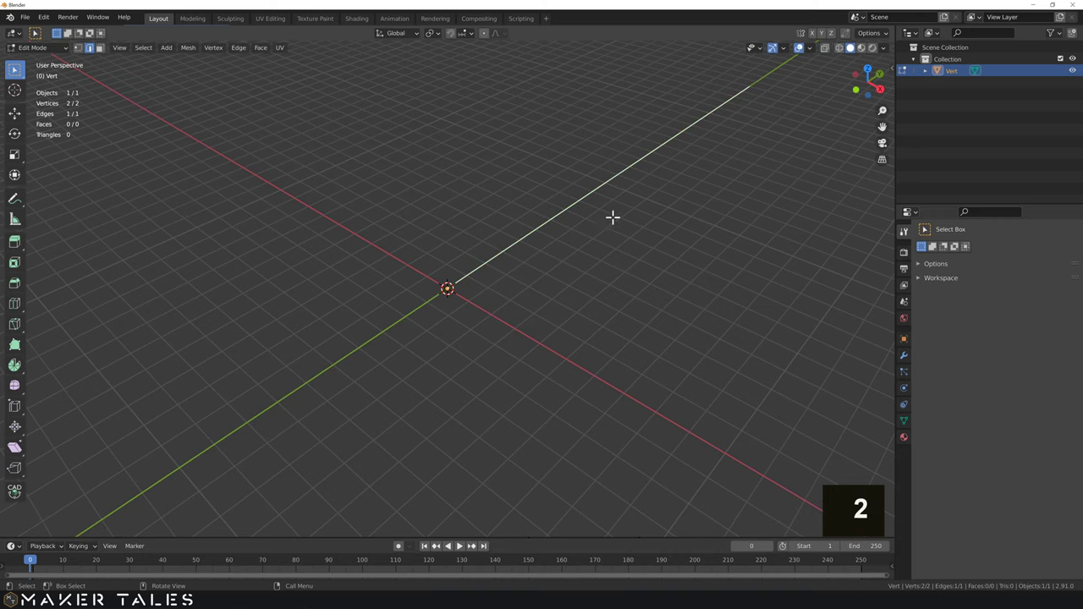
scroll(609, 220, "down", 2)
middle_click_drag(607, 225, 628, 238)
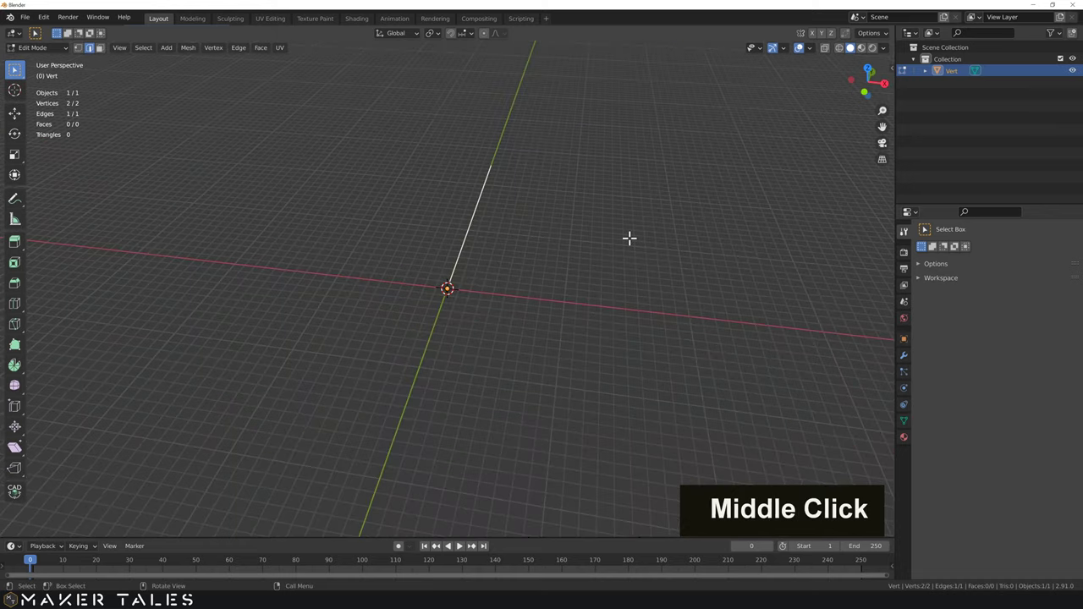
key("e")
key("x")
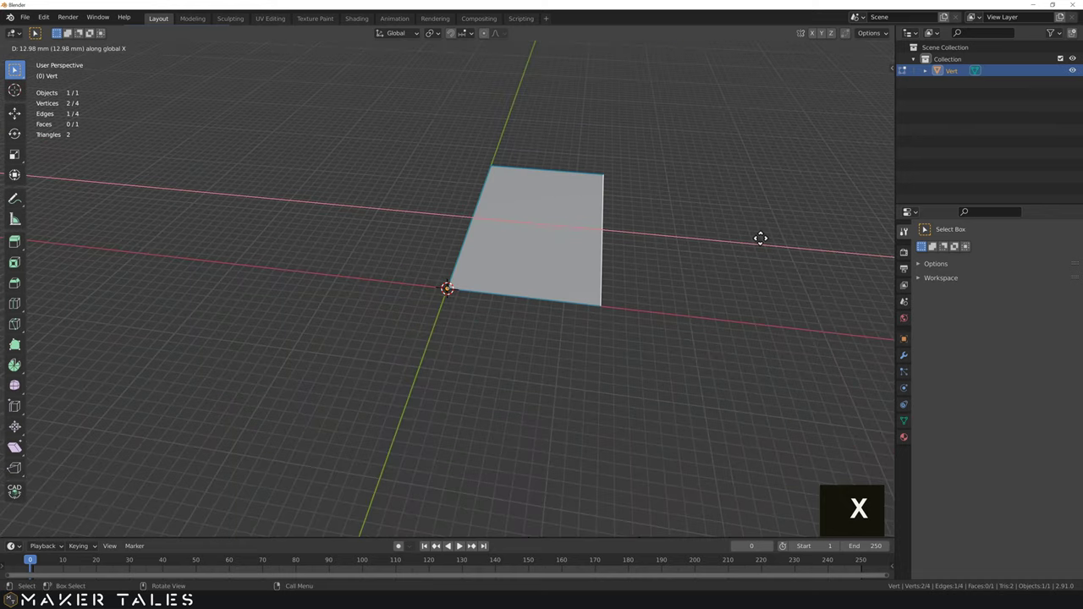
key("4")
key("0")
key("Return")
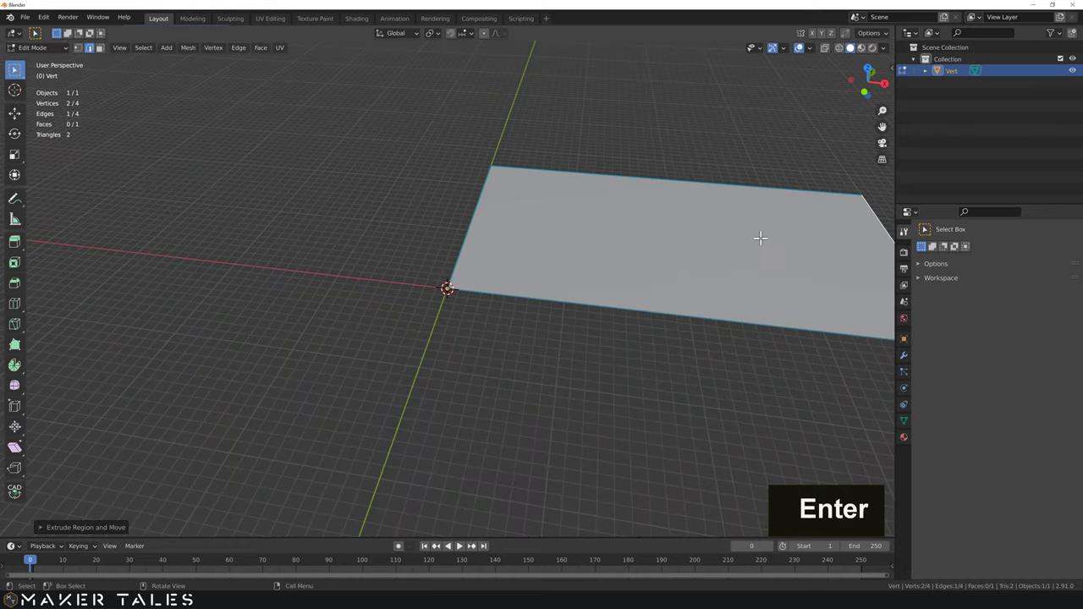
Step: Select the rectangular face and extrude it 15 mm upward into a box
middle_click_drag(641, 218, 578, 292)
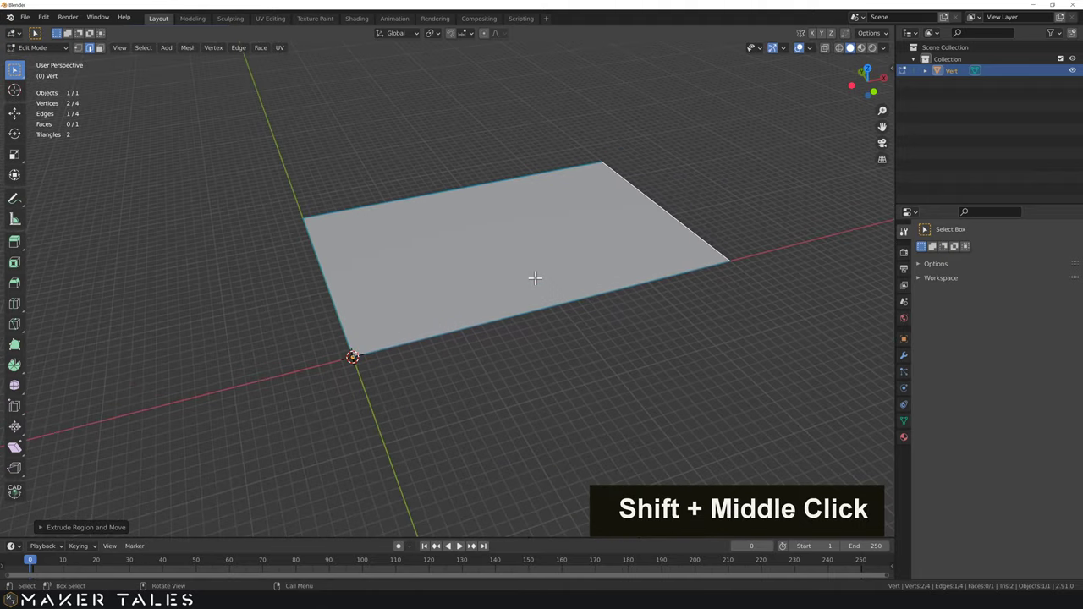
key("3")
left_click(508, 262)
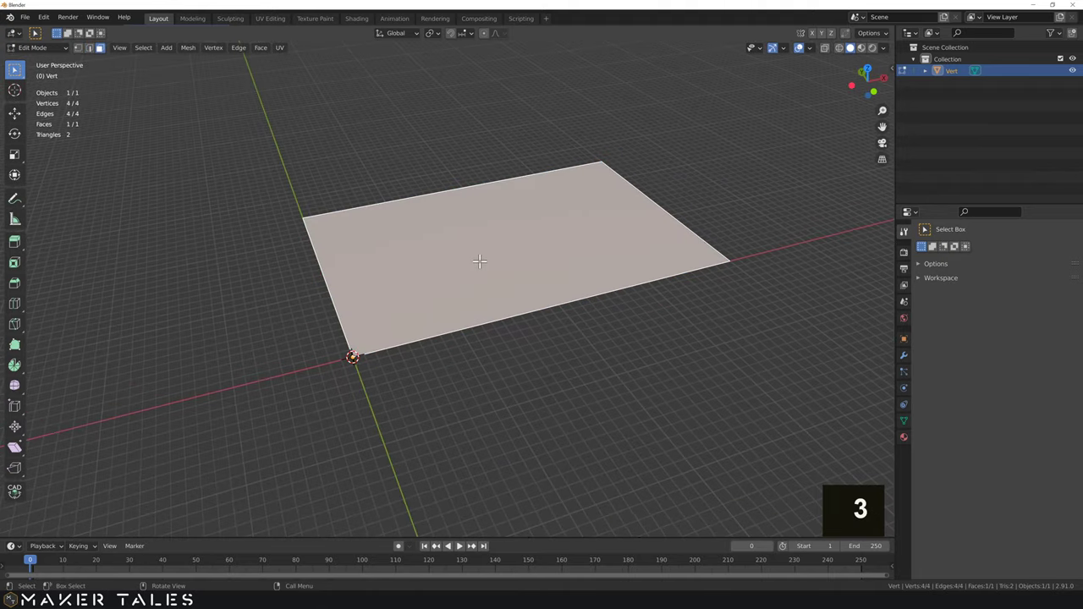
key("e")
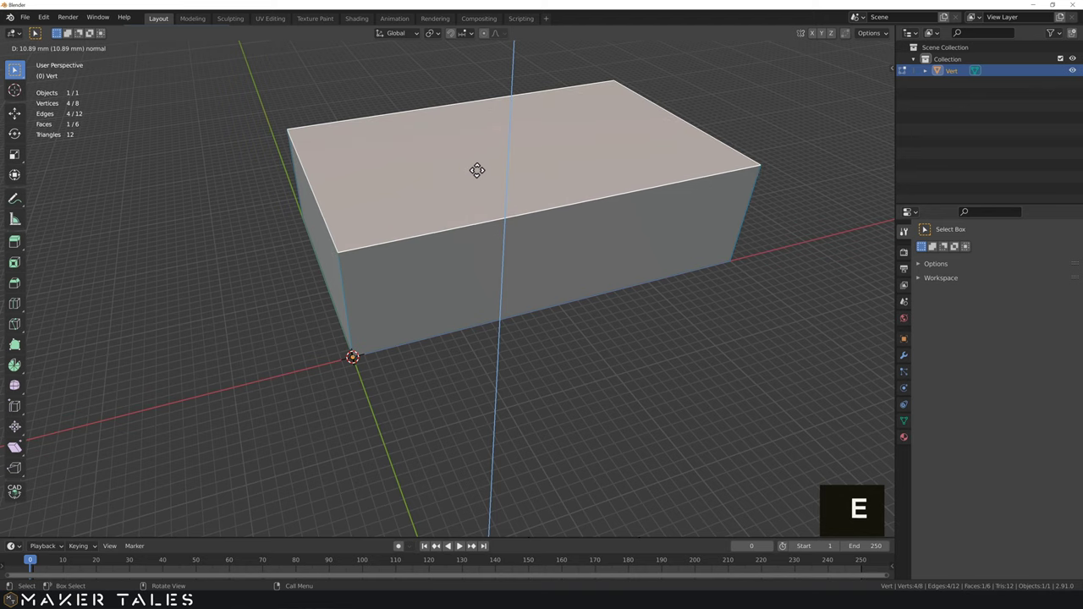
type("15")
key("Return")
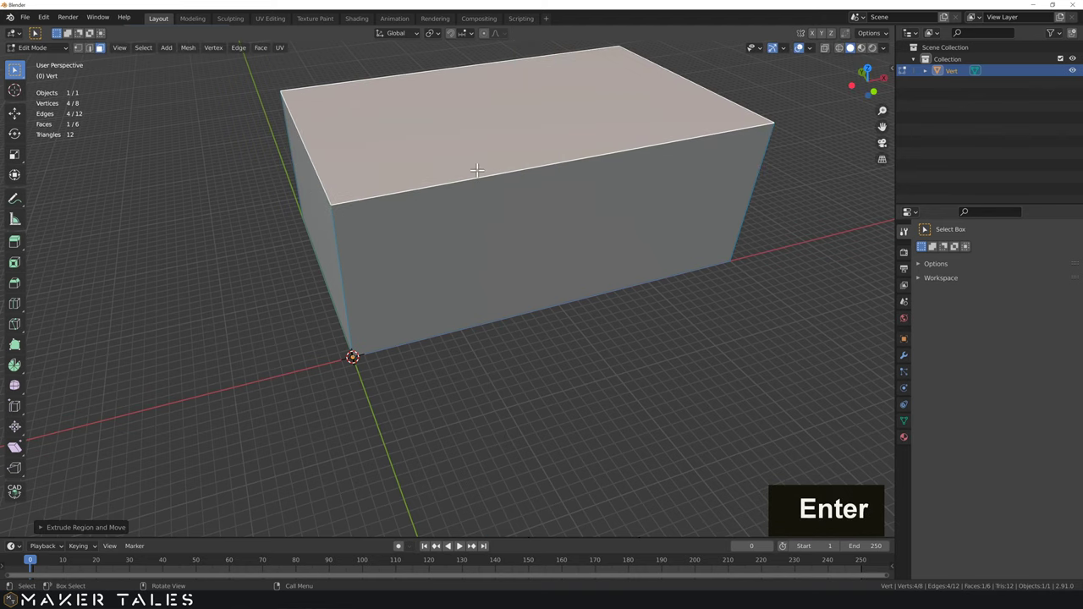
Step: Set the snapping target to Vertex and snap the 3D cursor to the box's top corner directly above the origin
middle_click_drag(476, 170, 496, 242)
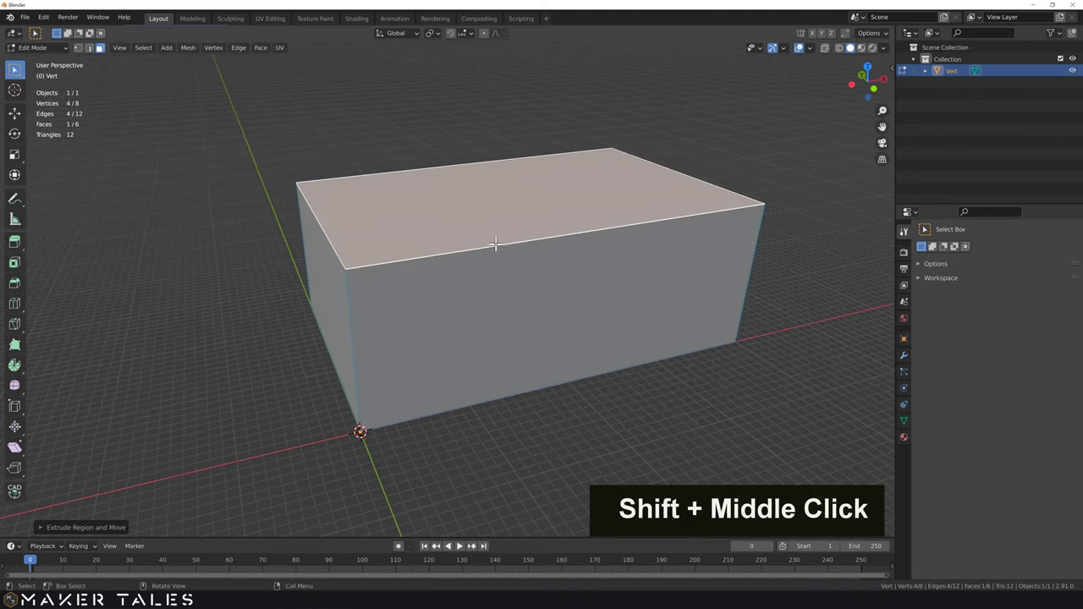
mouse_move(426, 233)
middle_mouse_down()
mouse_move(398, 244)
mouse_move(426, 242)
middle_mouse_up()
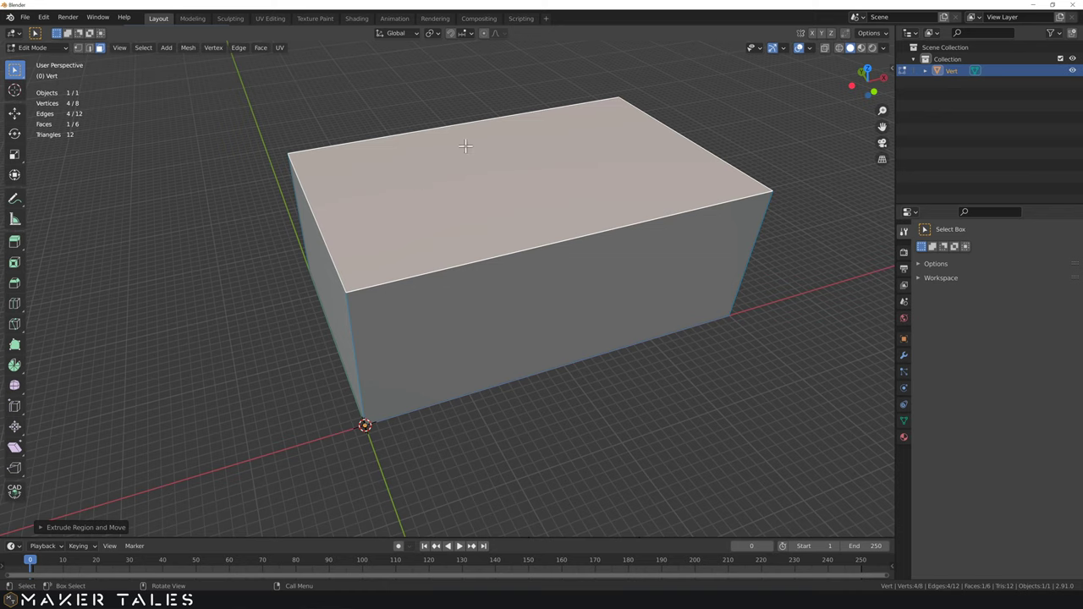
left_click(471, 37)
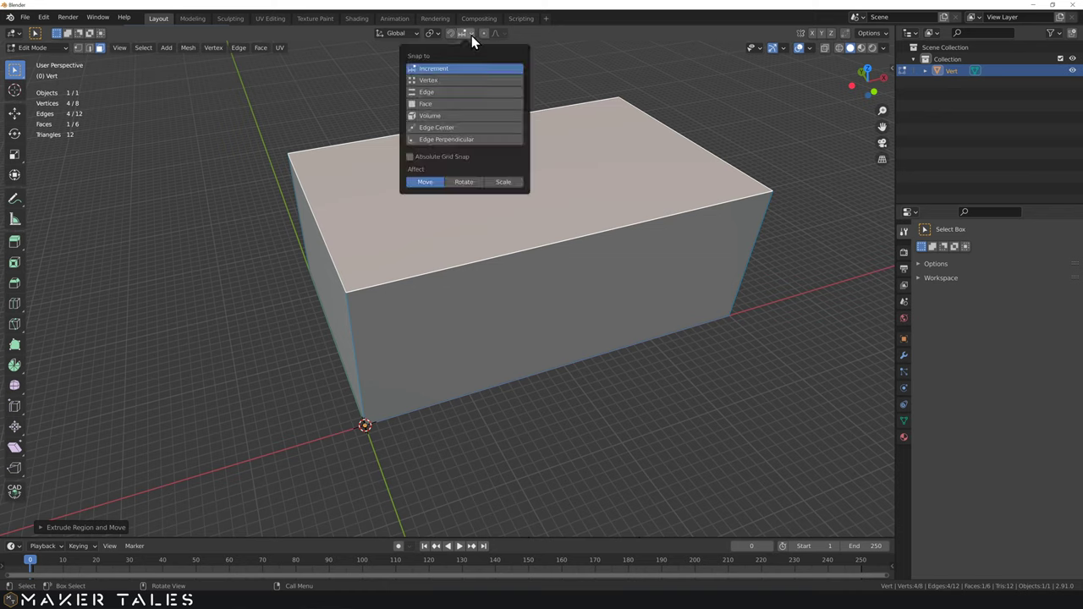
left_click(461, 82)
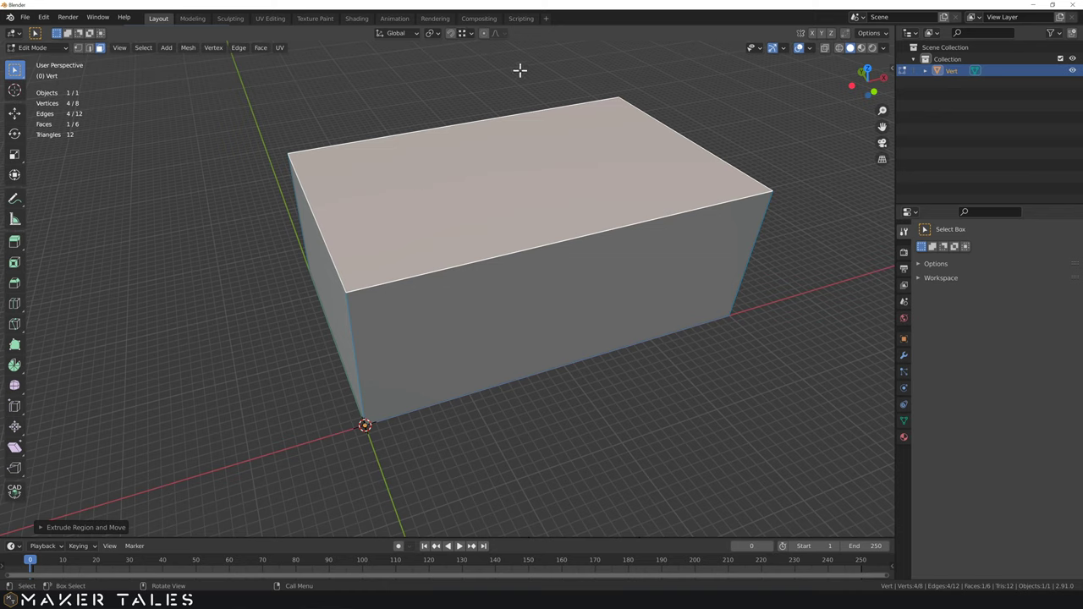
right_click_drag(406, 197, 347, 293, "shift")
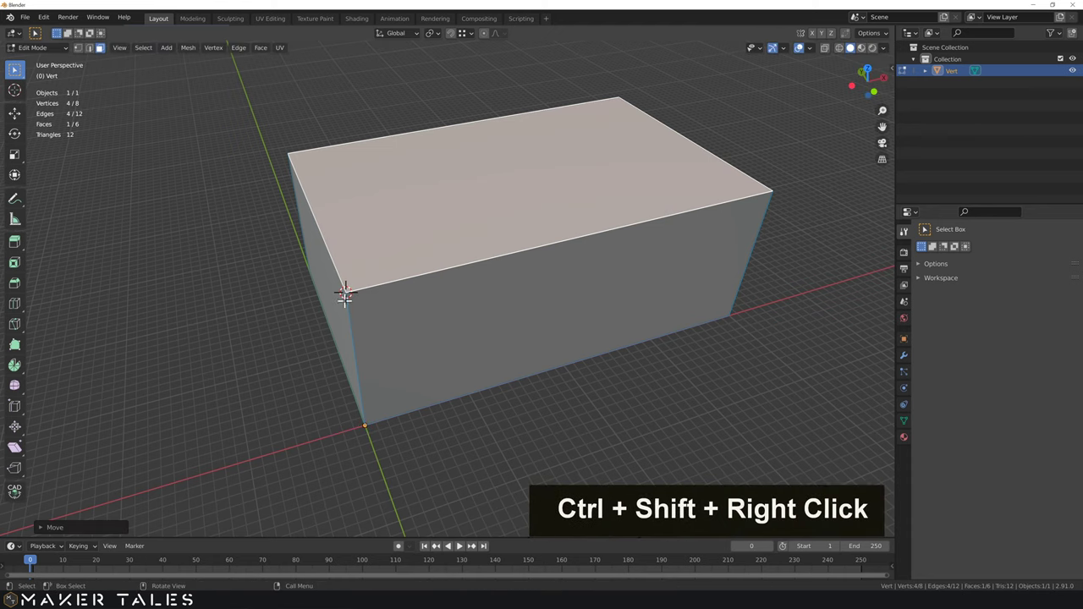
key("shift")
key("shift")
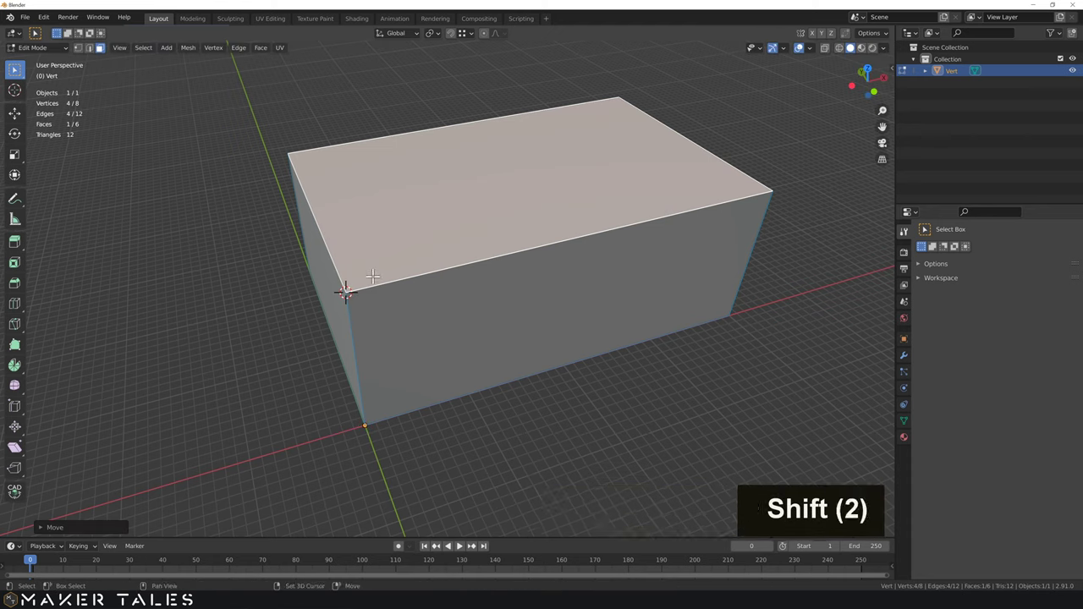
Step: Add a single vertex at the 3D cursor and extrude it 12 mm along Y on the box's top edge
key("shift+a")
mouse_move(373, 277)
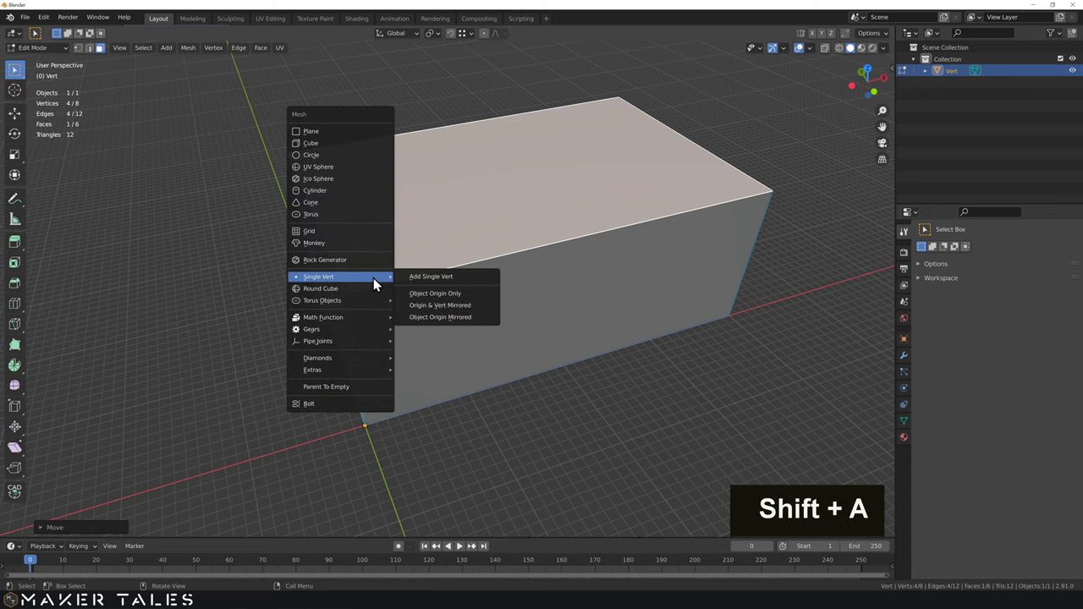
left_click(433, 276)
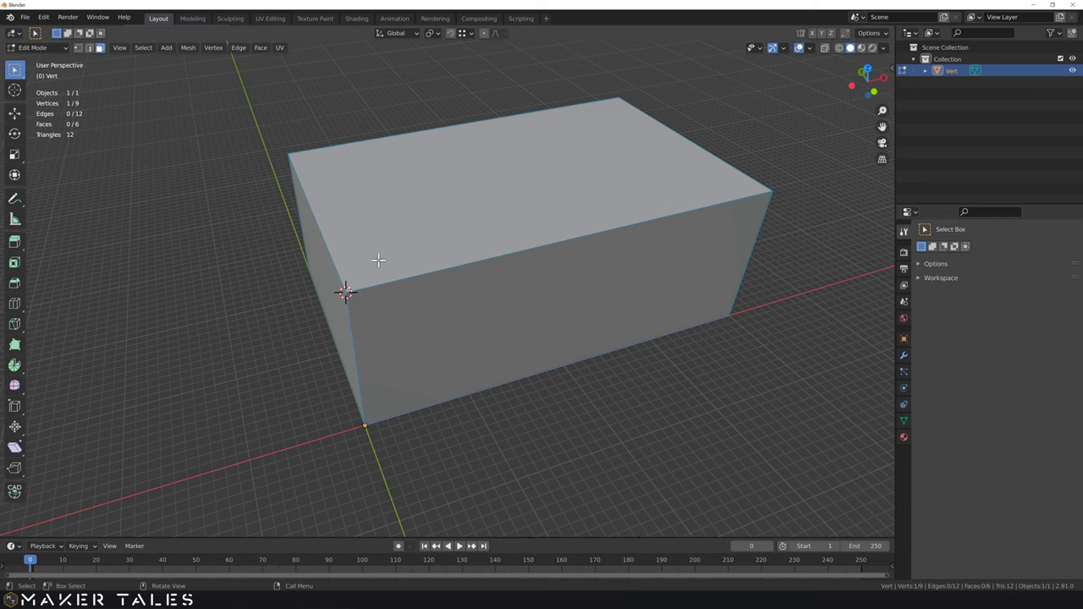
key("1")
key("e")
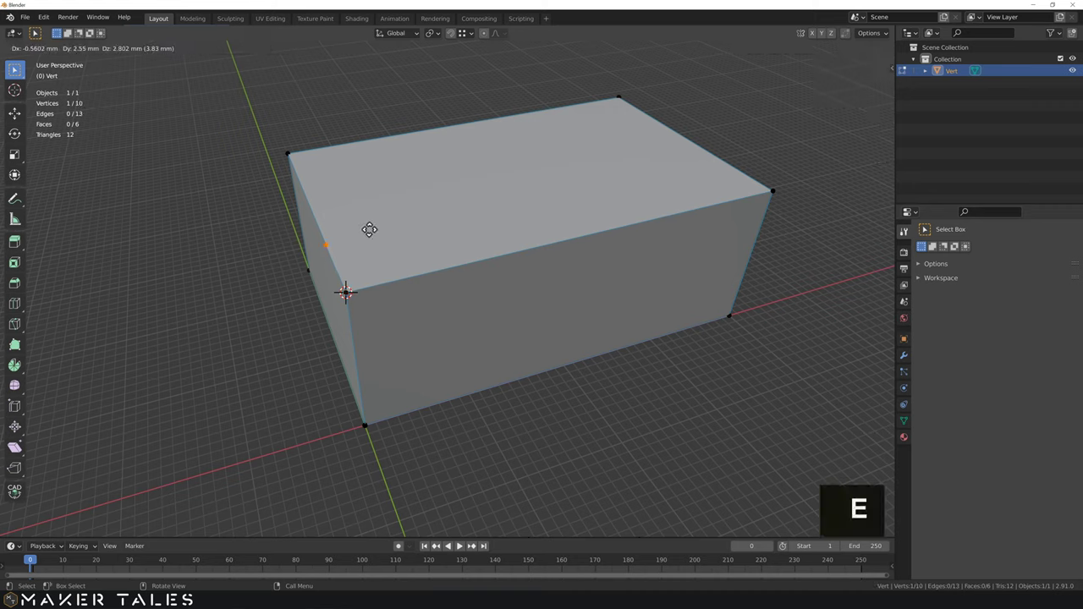
key("y")
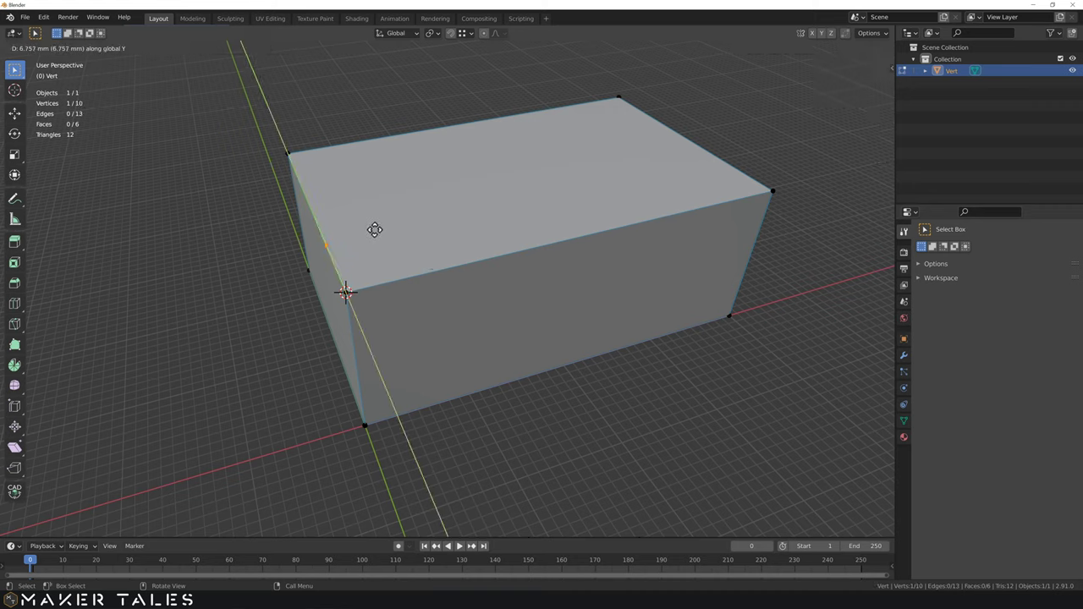
type("12")
key("Return")
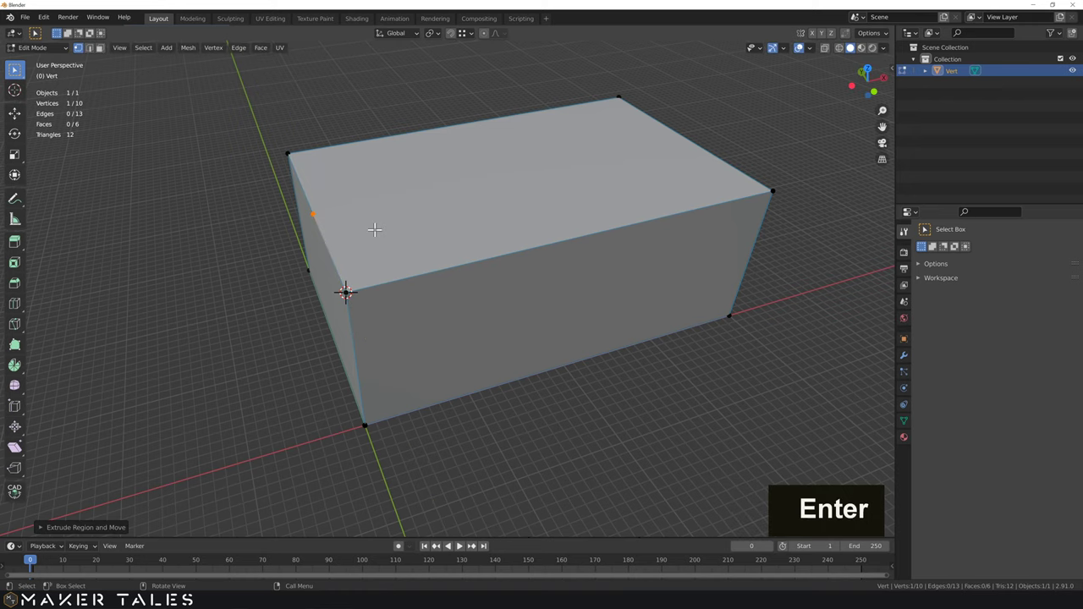
Step: Select the 12 mm edge and extrude it 4.5 mm along X into a small rectangle on the box's top
key("2")
left_click(330, 252)
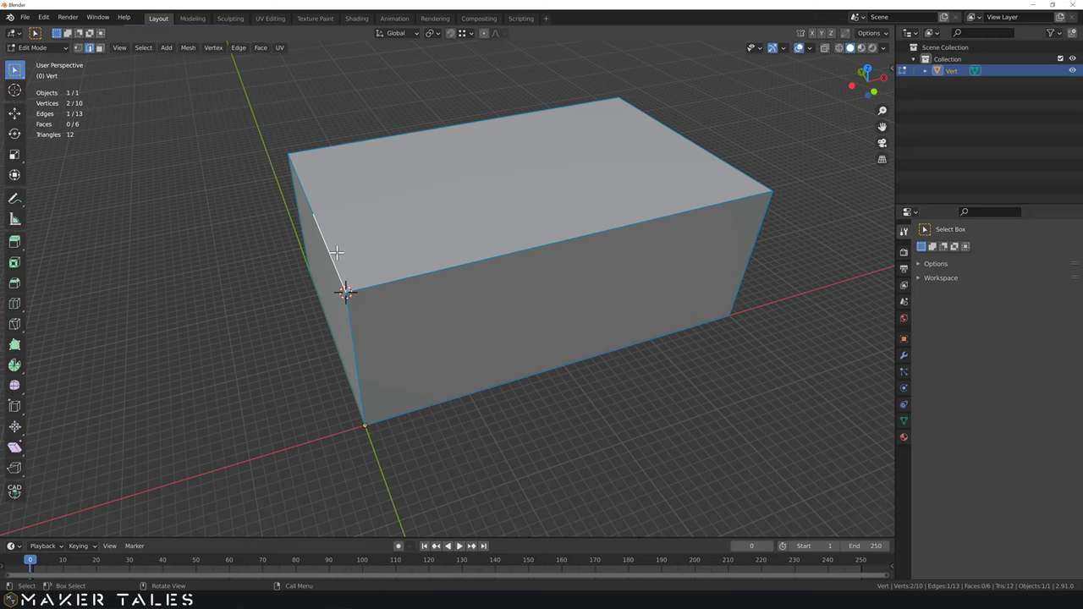
key("e")
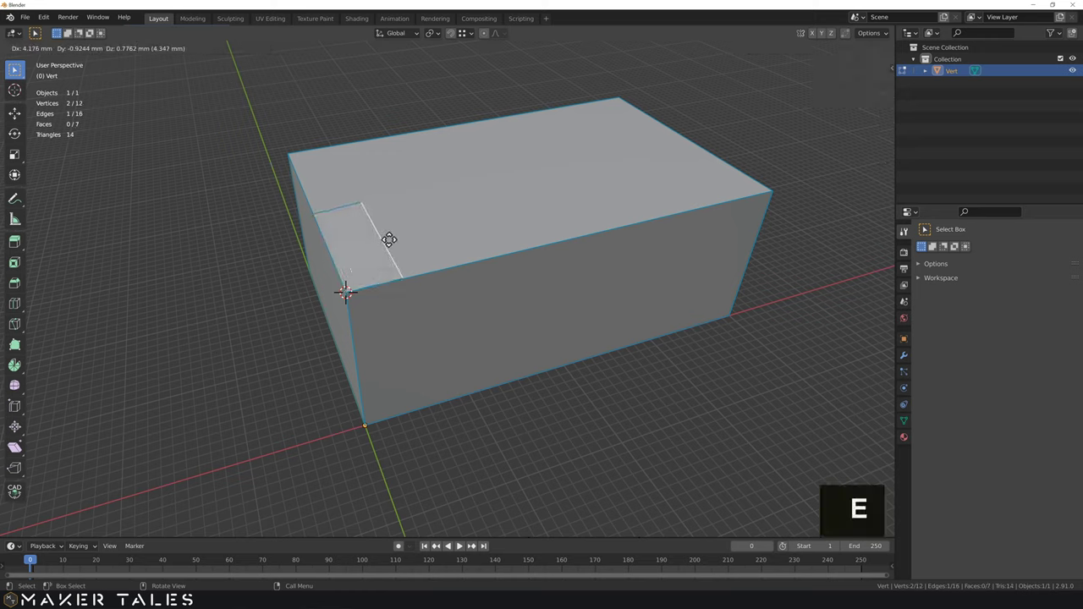
key("x")
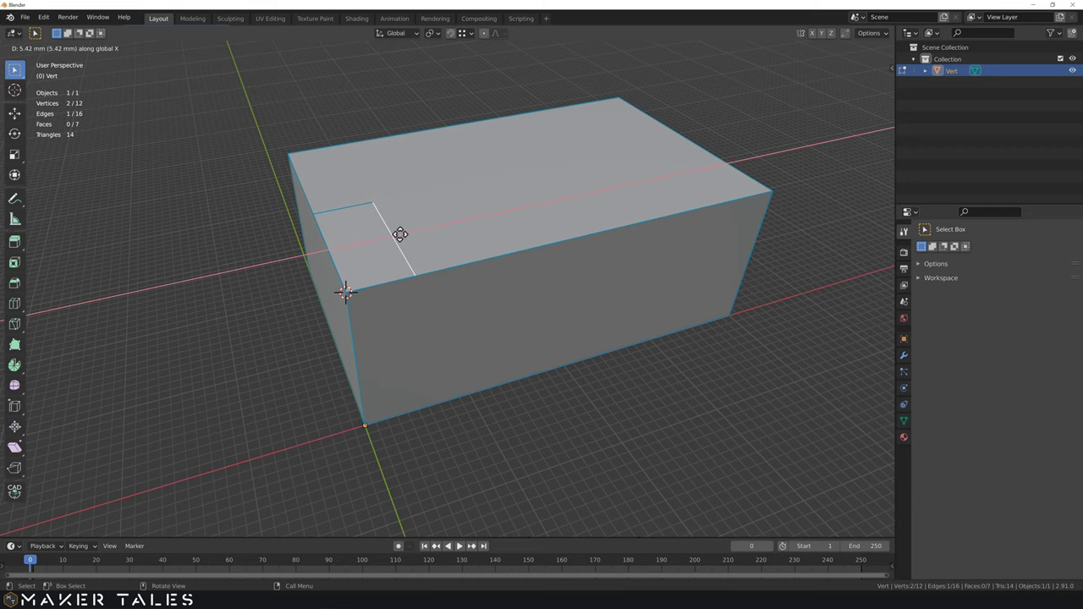
key("4")
key("period")
key("5")
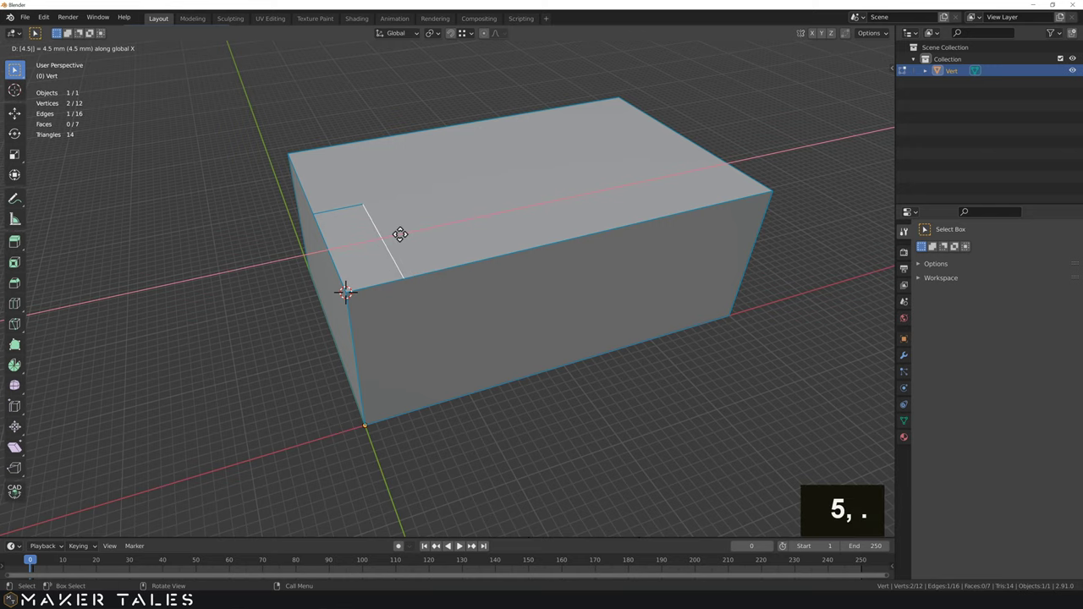
key("Return")
Step: Select the small rectangular face and move it inward across the box's top, keeping its height by excluding Z
middle_click_drag(329, 254, 372, 271, "shift")
key("3")
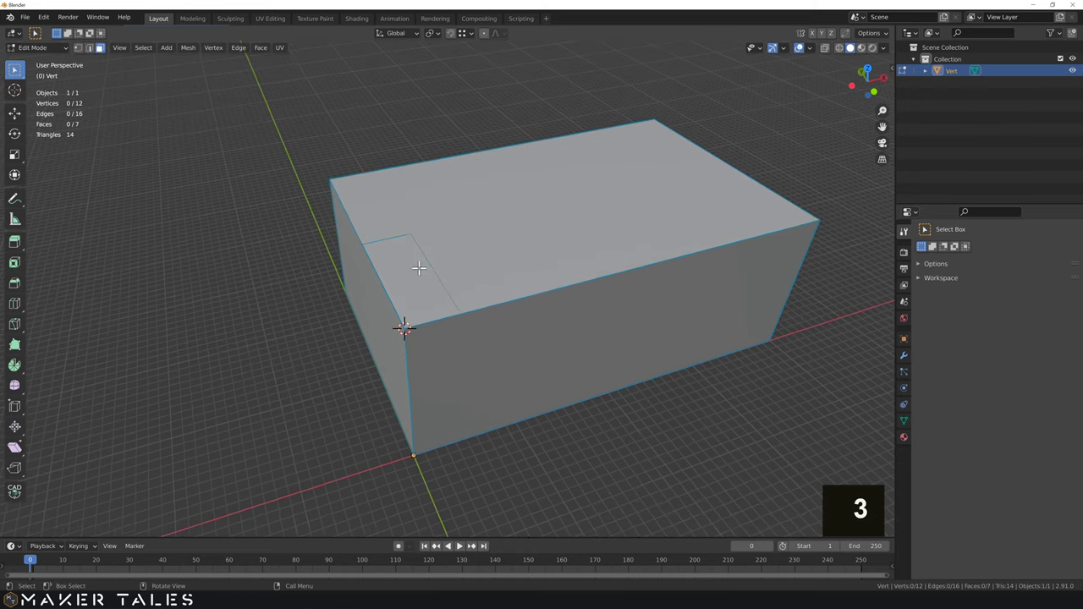
left_click(414, 276)
left_click(395, 242)
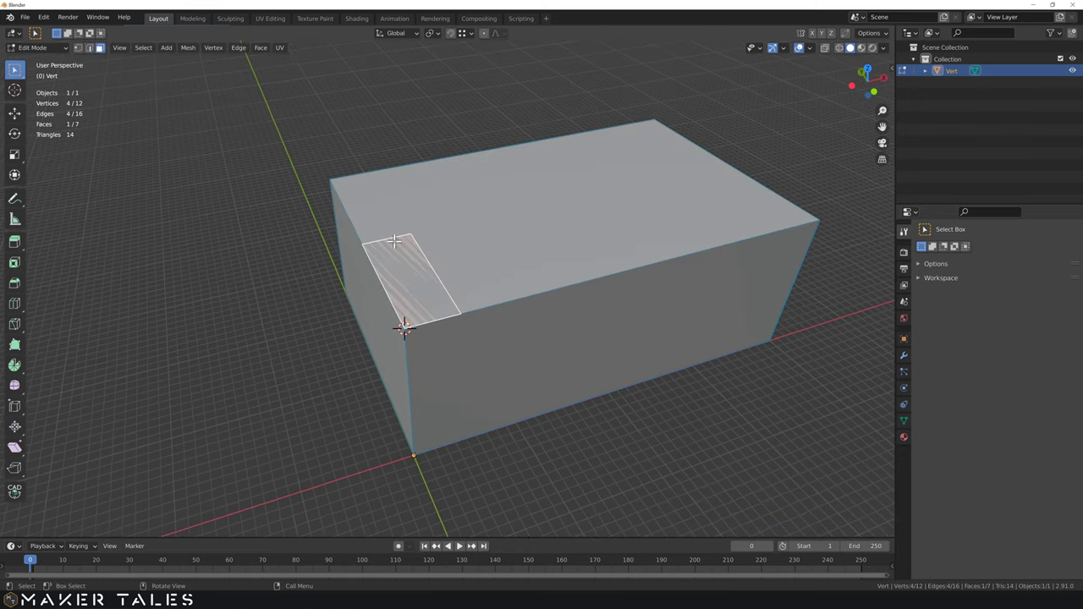
key("g")
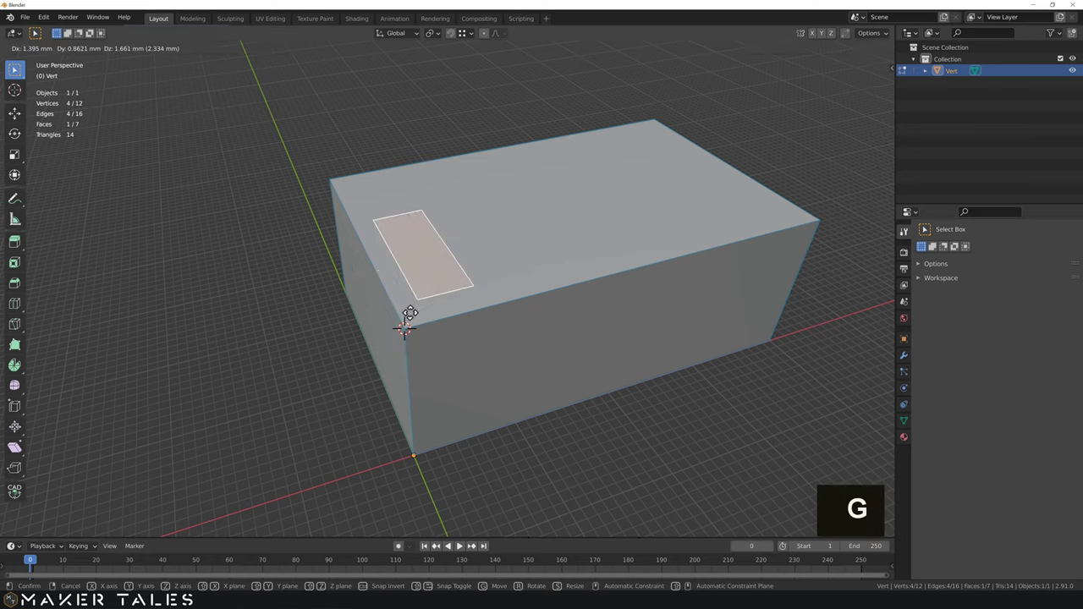
key("shift+z")
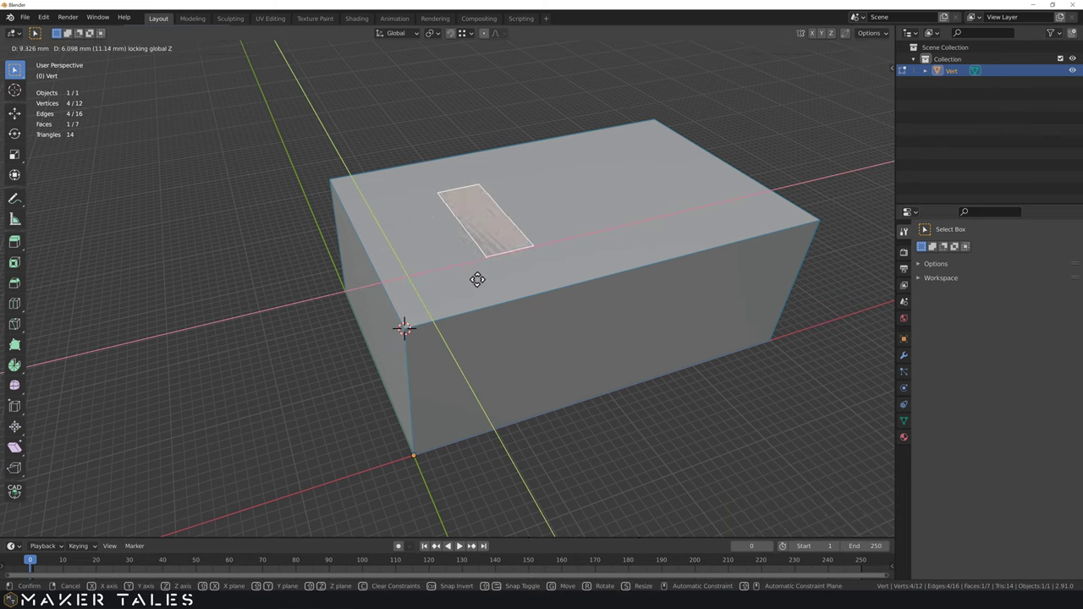
left_click(440, 287)
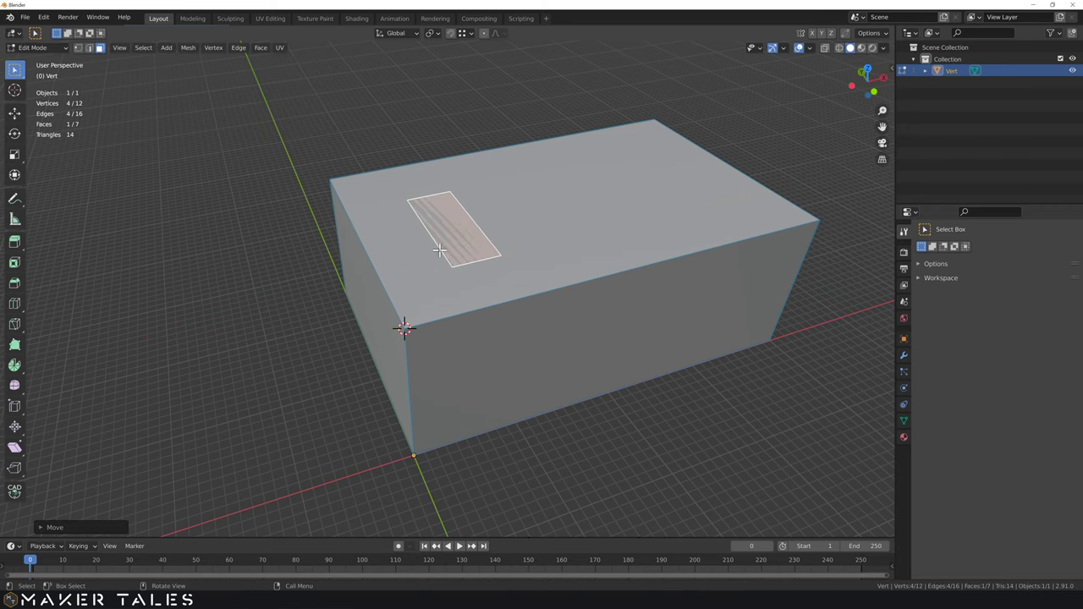
Step: Duplicate the rectangular face twice along X to form a row of three spaced rectangles on the box's top
middle_click_drag(447, 237, 450, 267, "shift")
scroll(441, 272, "up", 4)
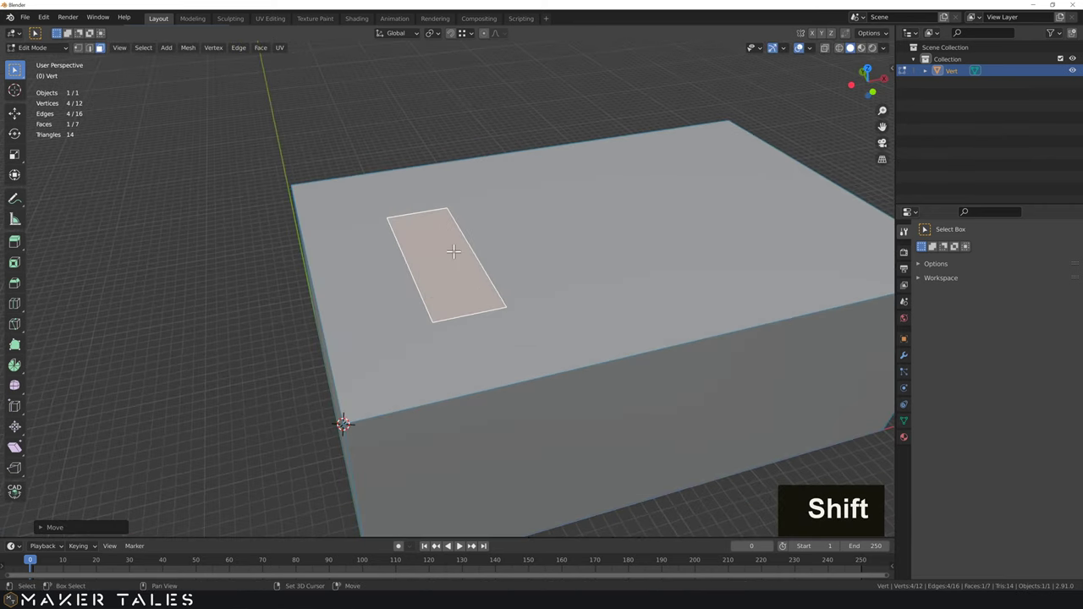
key("shift+d")
key("x")
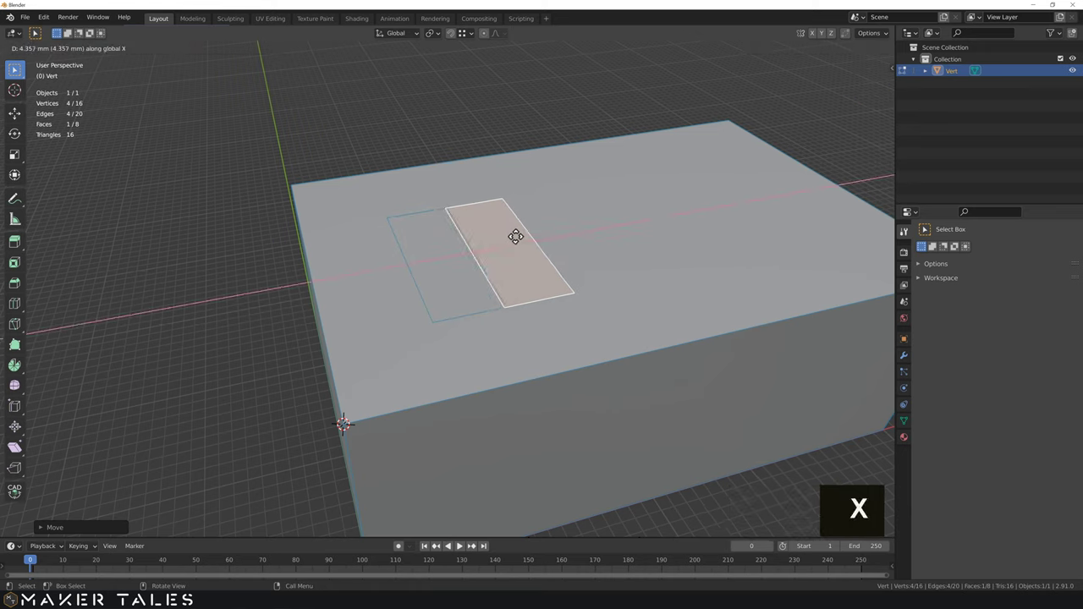
left_click(589, 227)
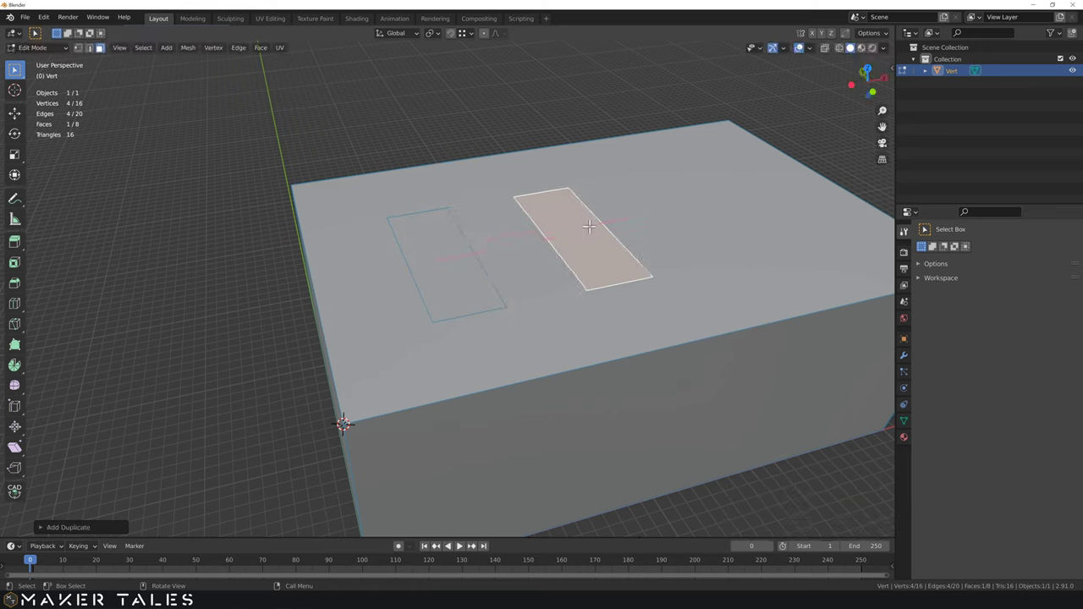
key("shift+d")
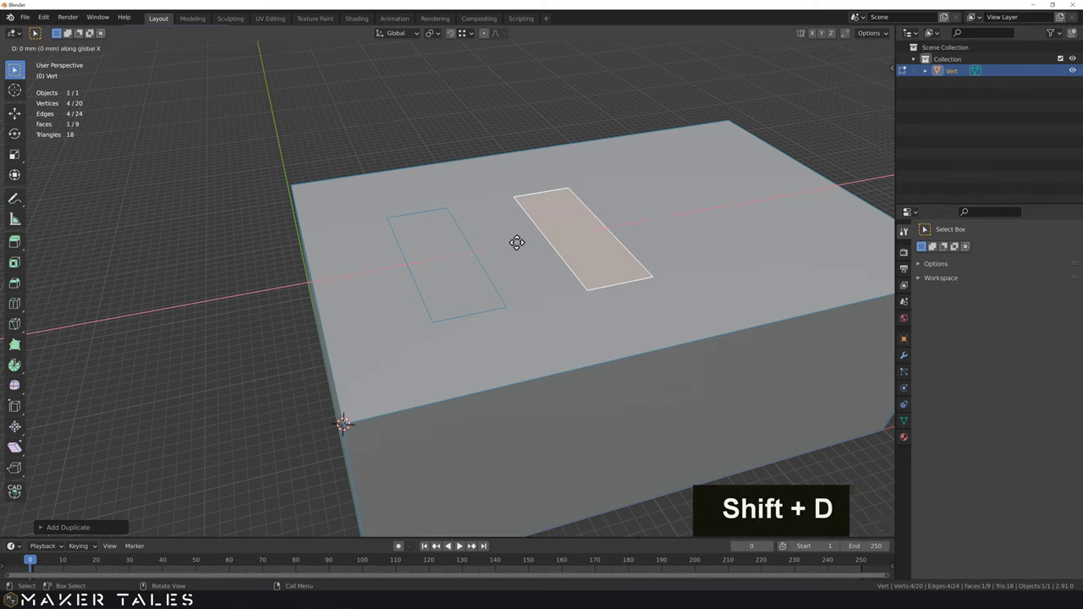
key("x")
left_click(647, 216)
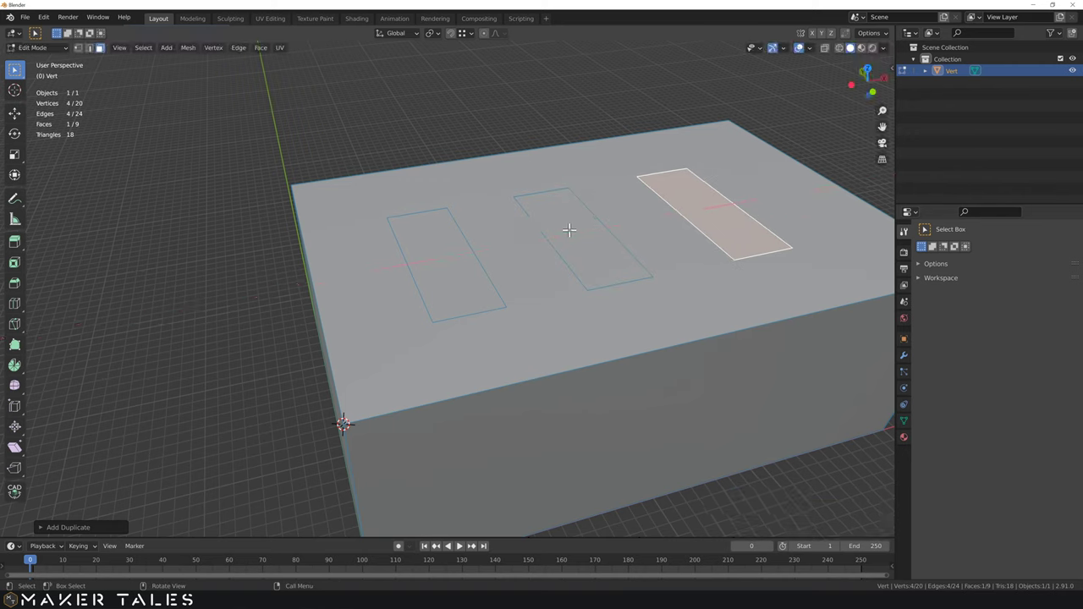
Step: Select the middle rectangle and use CAD Transform to snap its near long edge onto the first rectangle's facing edge
left_click(547, 204)
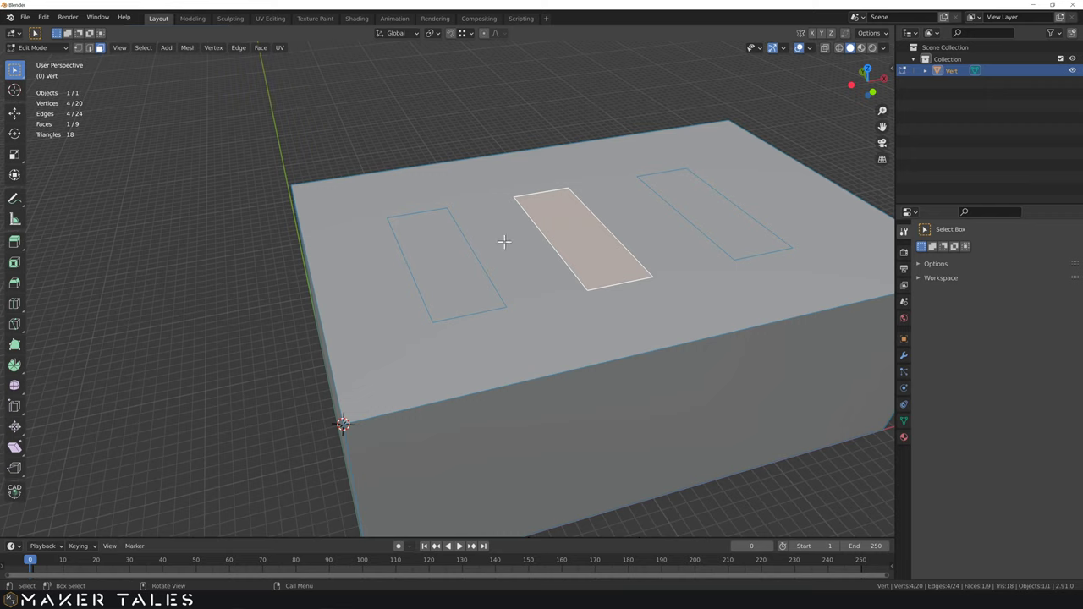
key("alt+c")
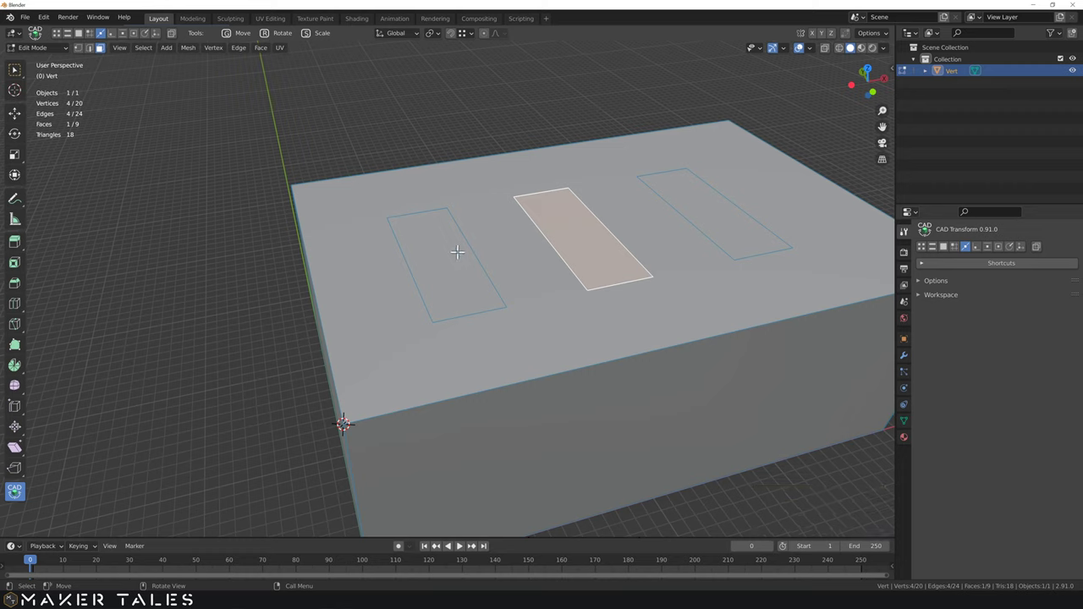
key("g")
left_click(470, 251)
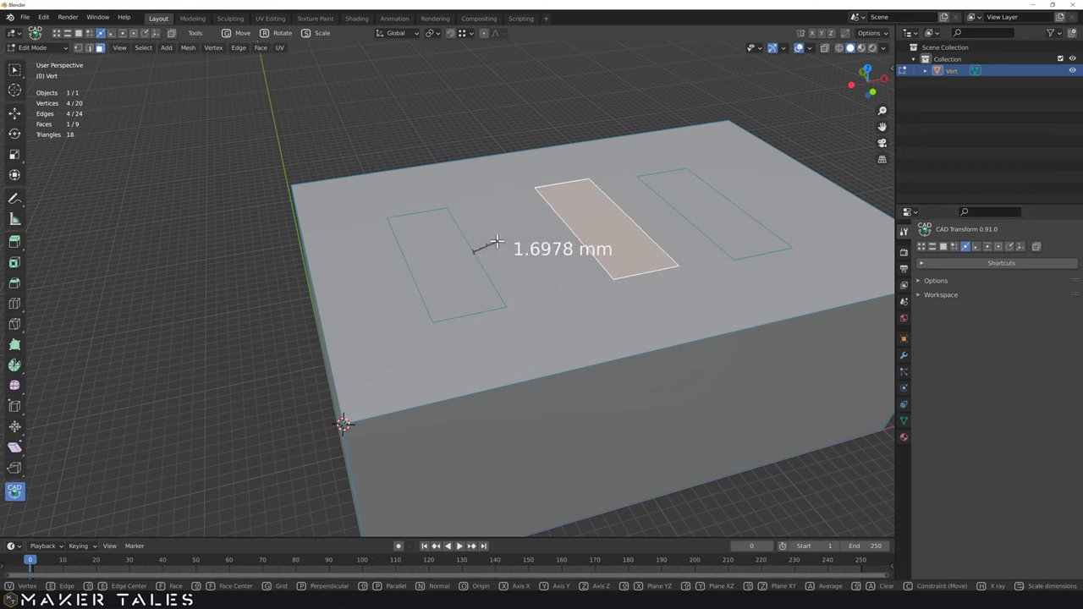
left_click(494, 246)
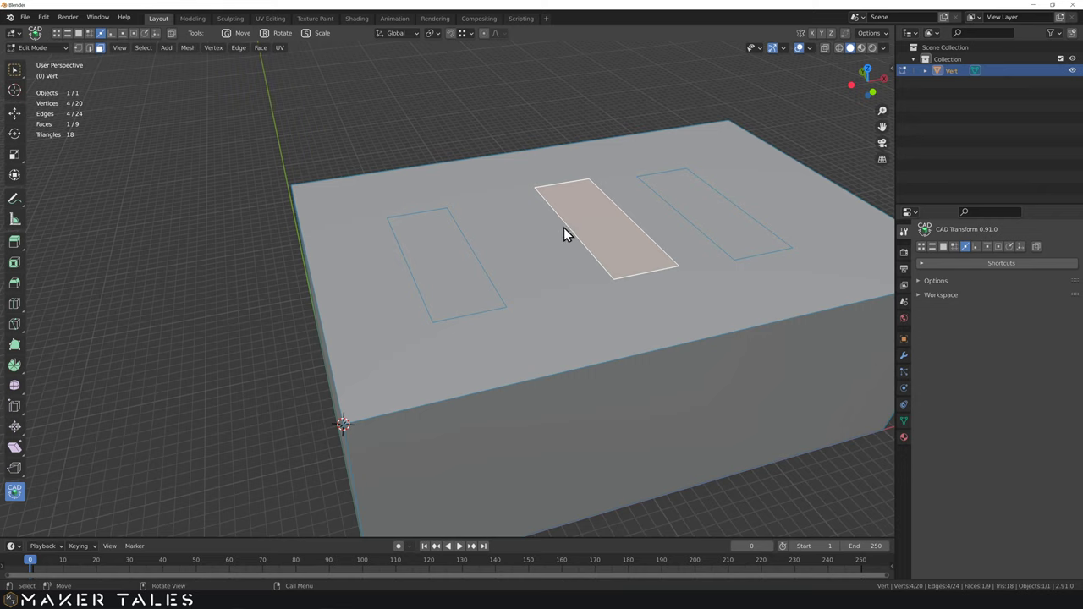
key("g")
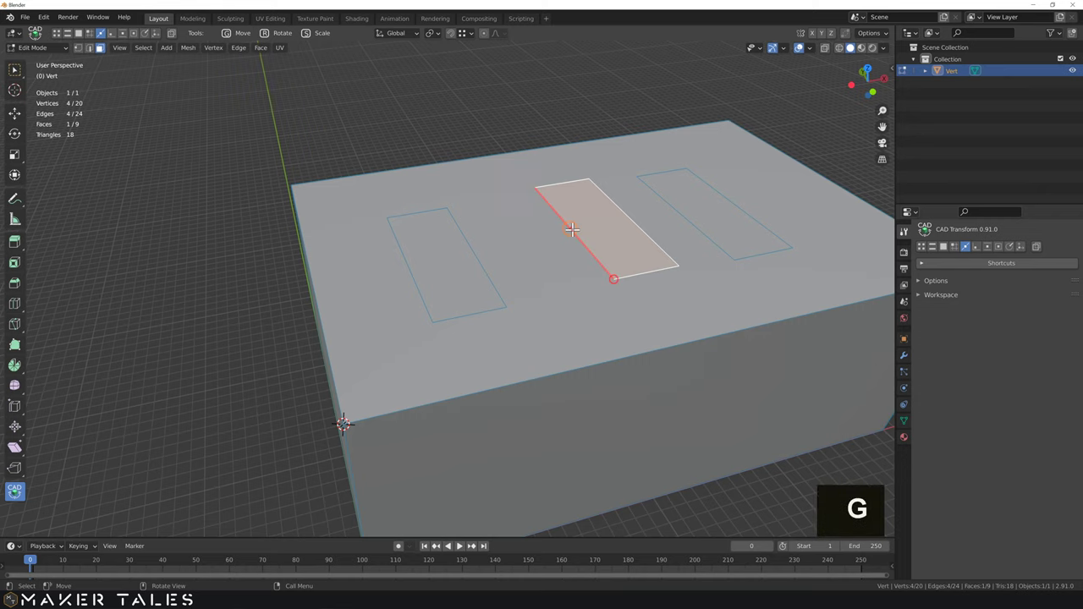
left_click(569, 228)
left_click(474, 248)
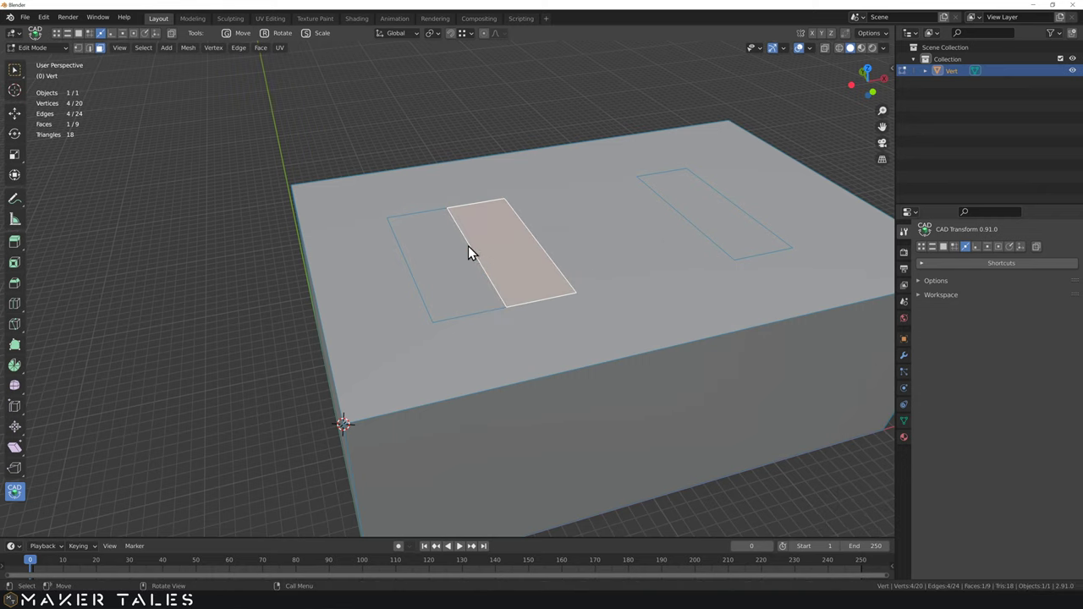
Step: Move the middle rectangle 5.5 mm along X away from the first rectangle with CAD Transform
key("g")
left_click(471, 251)
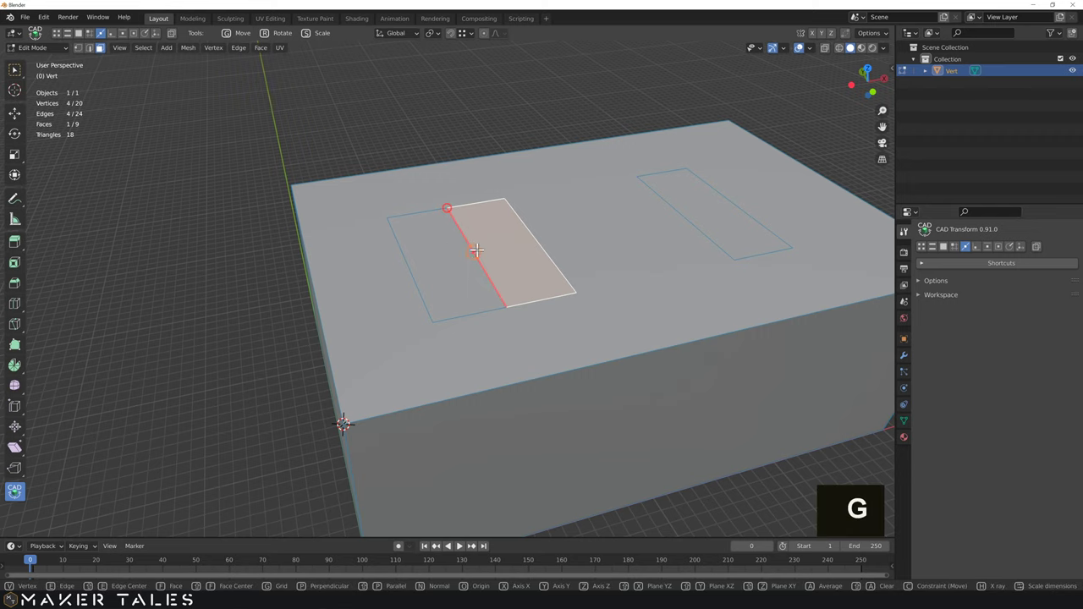
key("x")
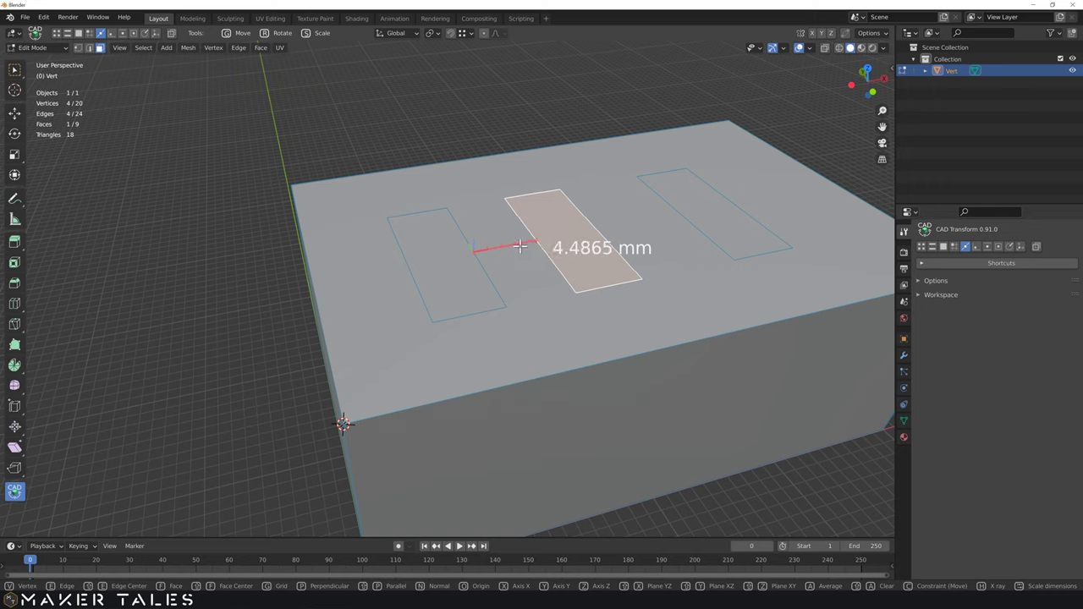
type("5.5")
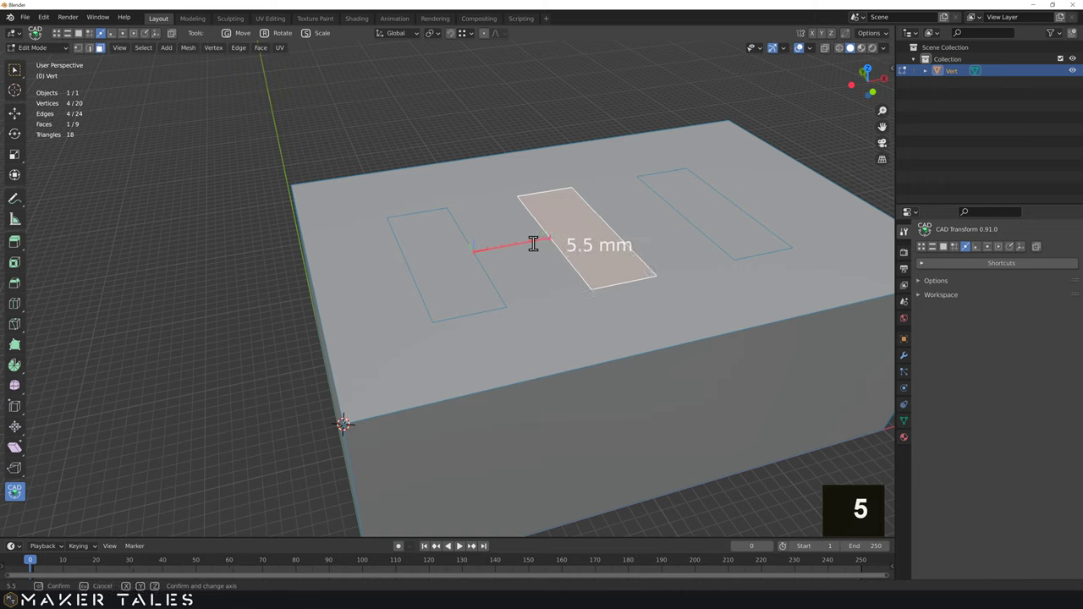
key("Return")
Step: Snap the third rectangle against the middle rectangle's far long edge and offset it 5.5 mm along X
left_click(707, 208)
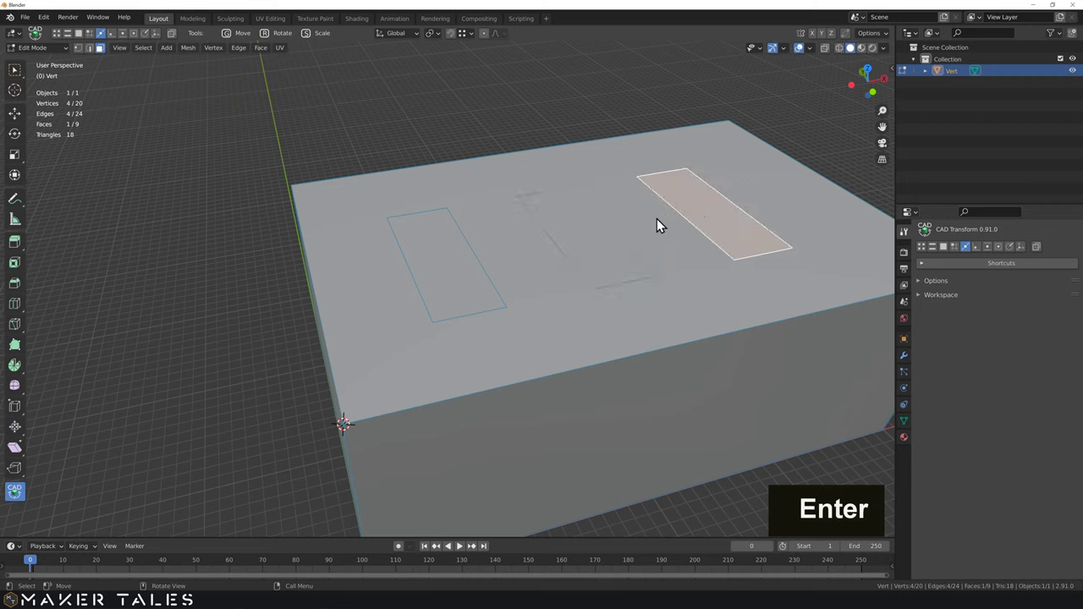
key("g")
left_click(608, 226)
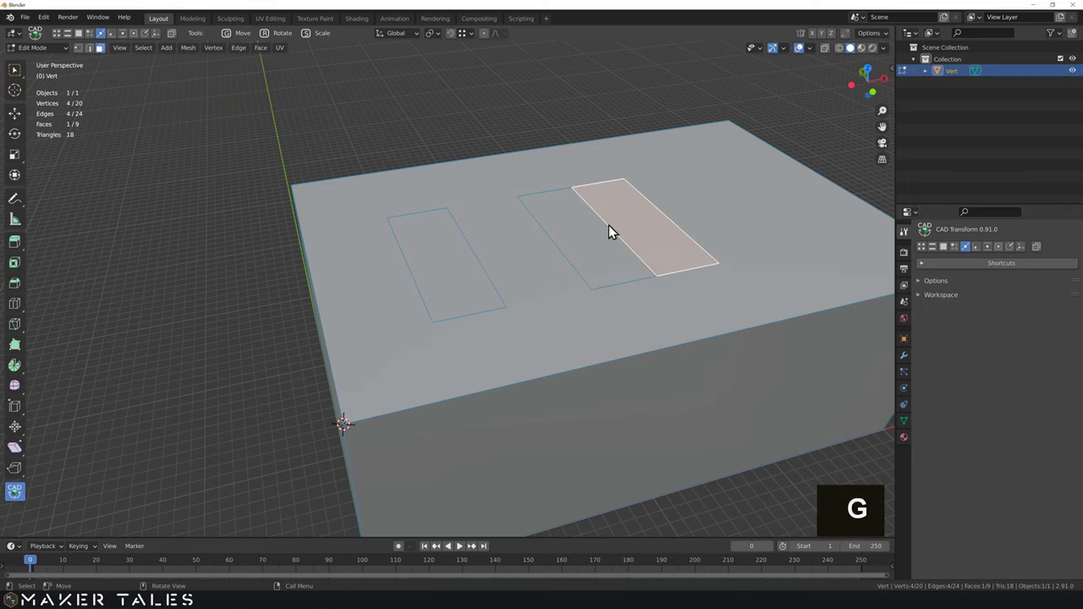
key("g")
left_click(609, 226)
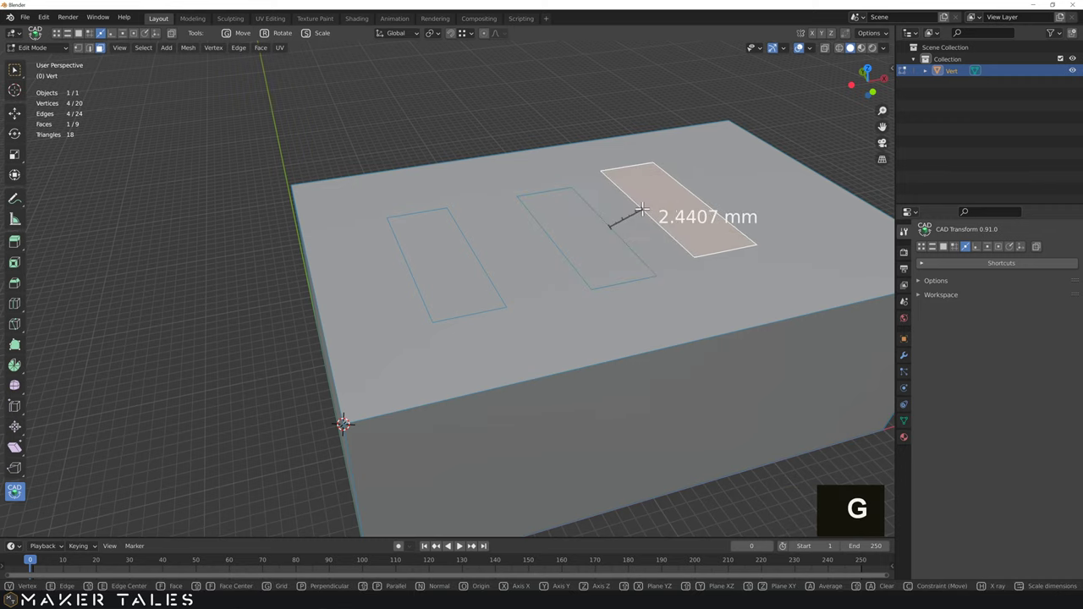
key("x")
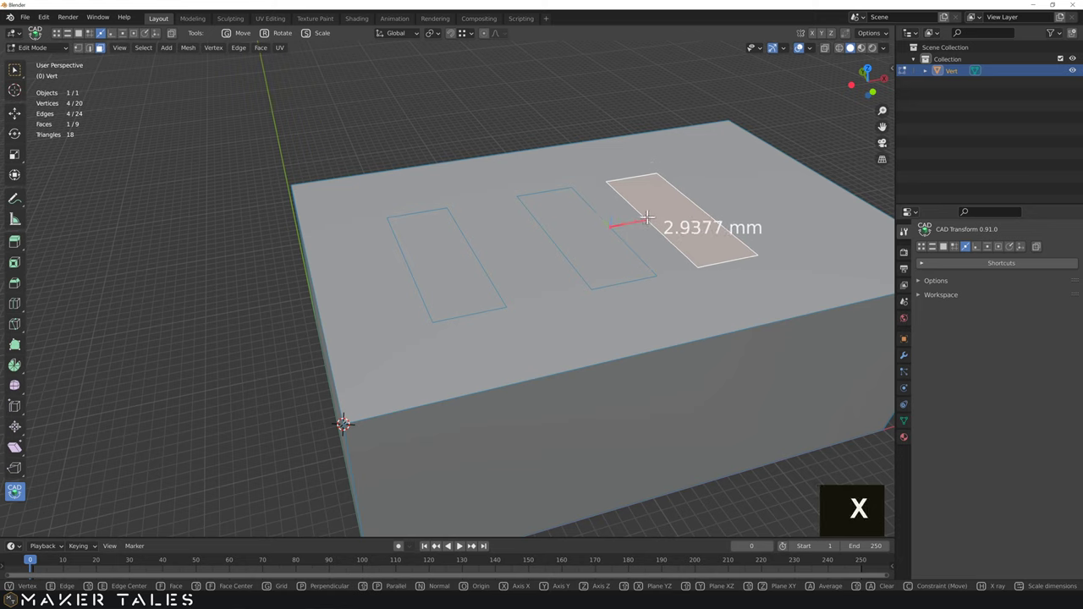
type("5.5")
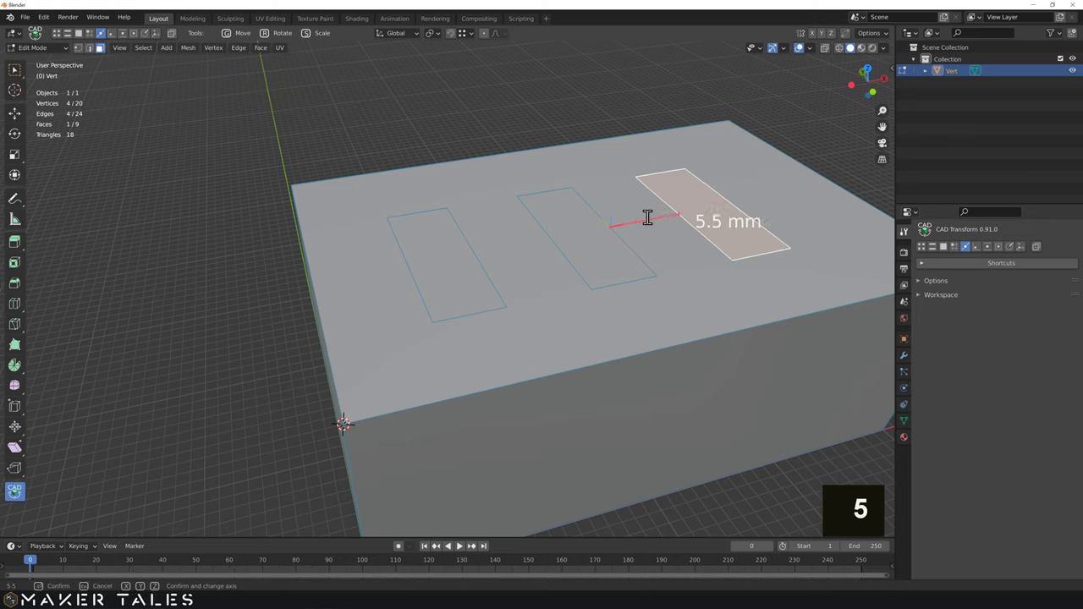
key("Return")
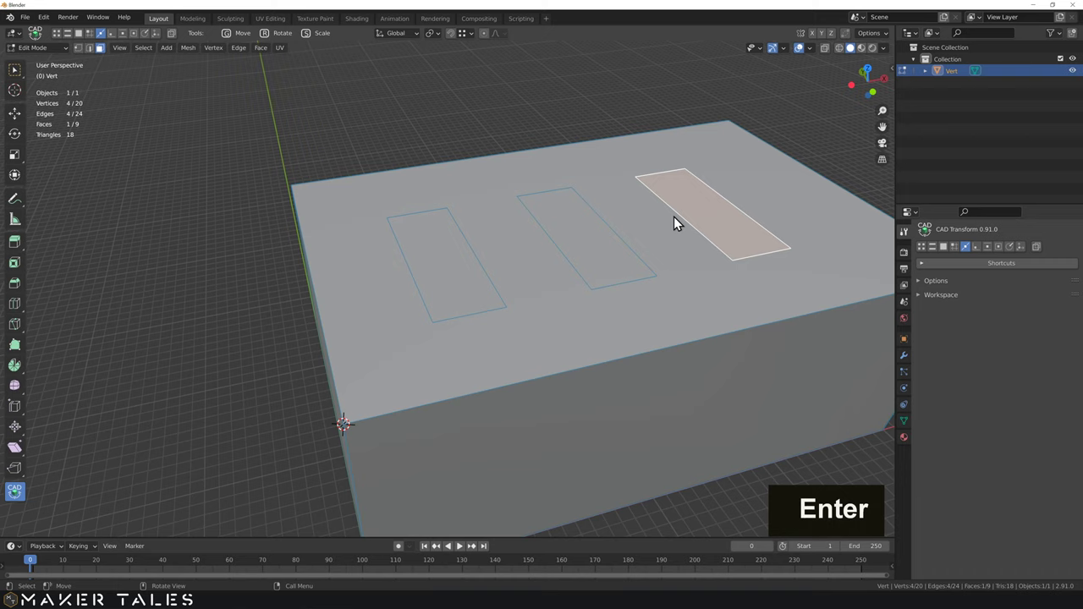
Step: Select all three rectangles and snap the middle one's front edge midpoint to the midpoint of the box's front top edge
left_click(562, 265, "shift")
left_click(452, 301, "shift")
middle_click_drag(430, 298, 422, 251)
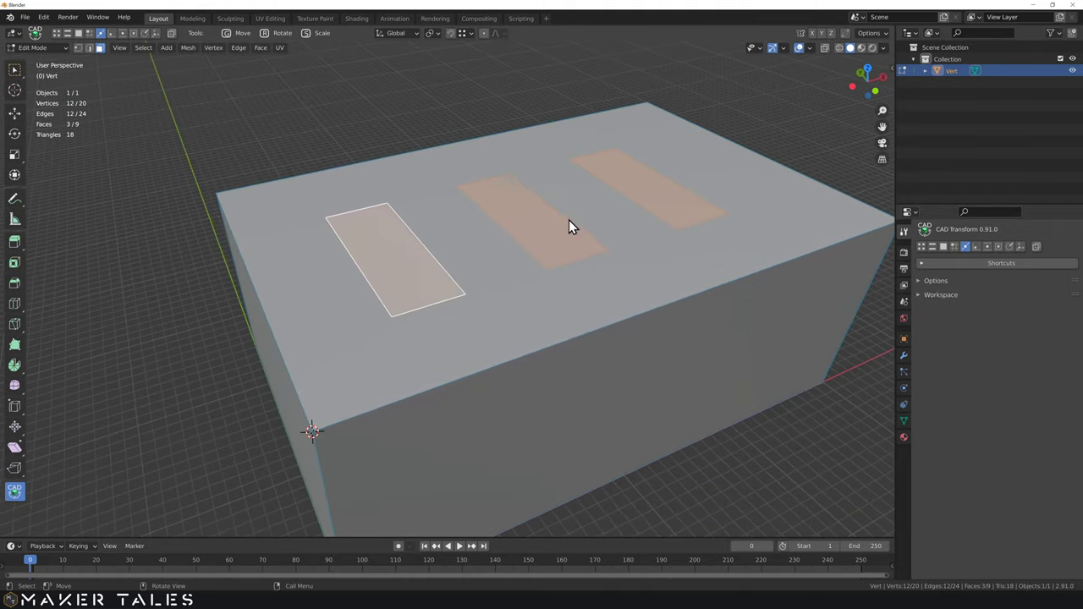
key("g")
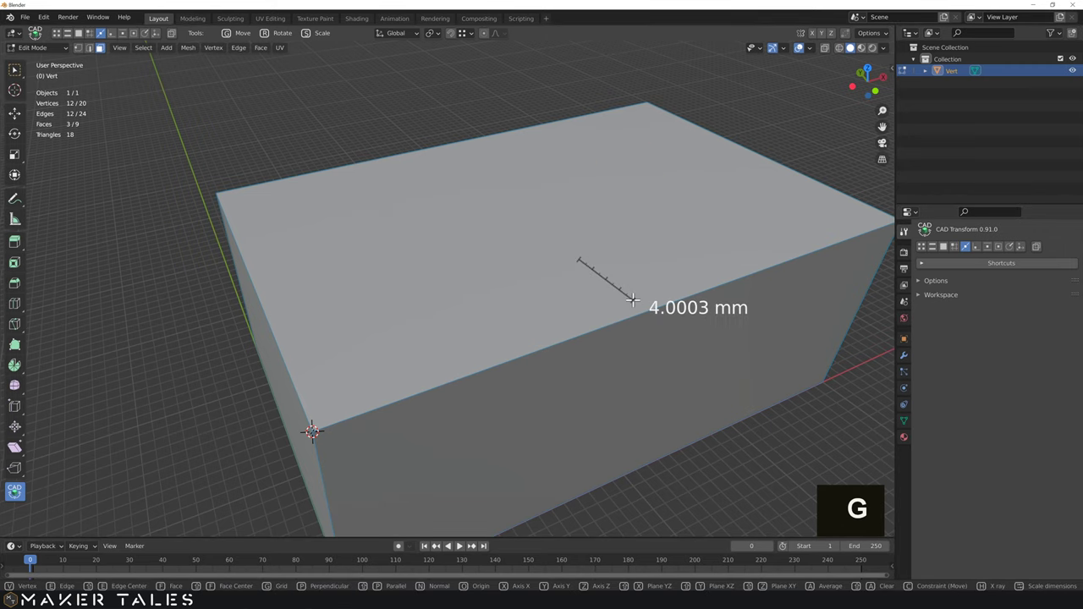
left_click(667, 305)
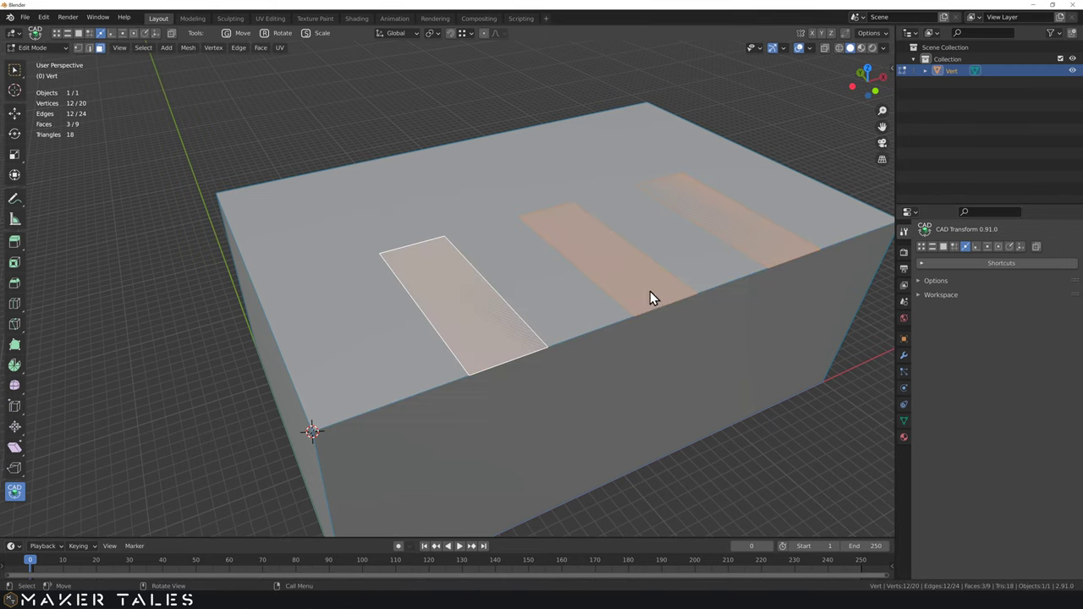
Step: Move the three rectangles along Y, aligning the first one's long edge midpoint with the midpoint of the box's side top edge
key("g")
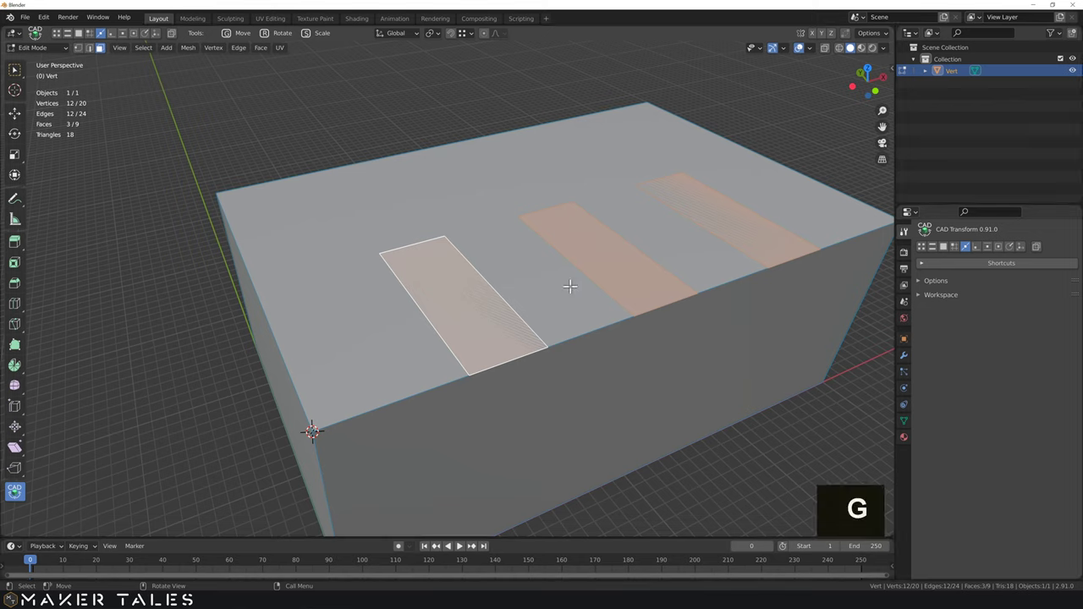
left_click(418, 310)
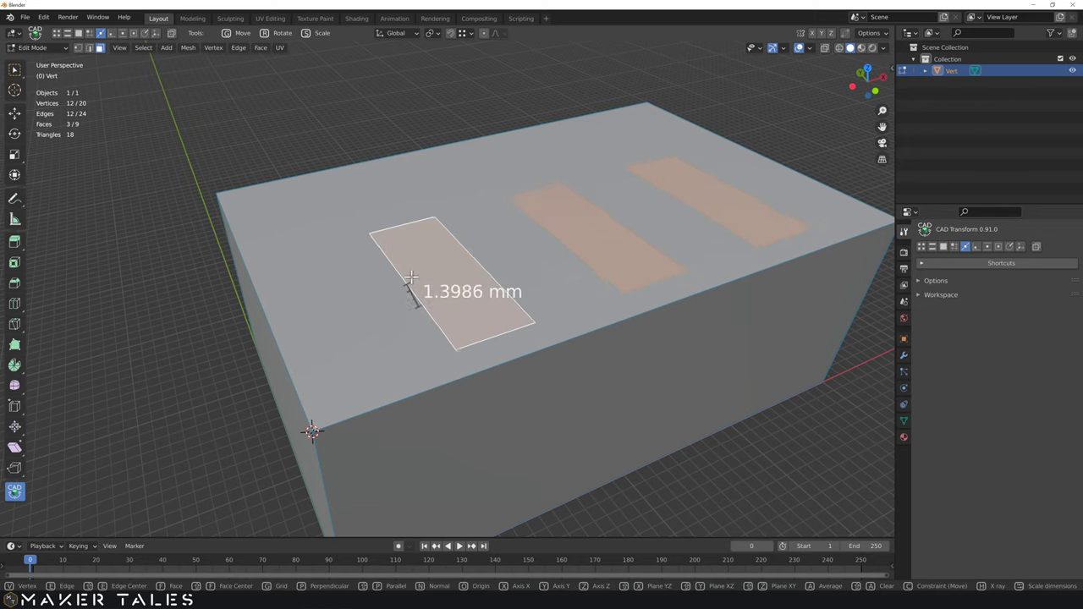
key("y")
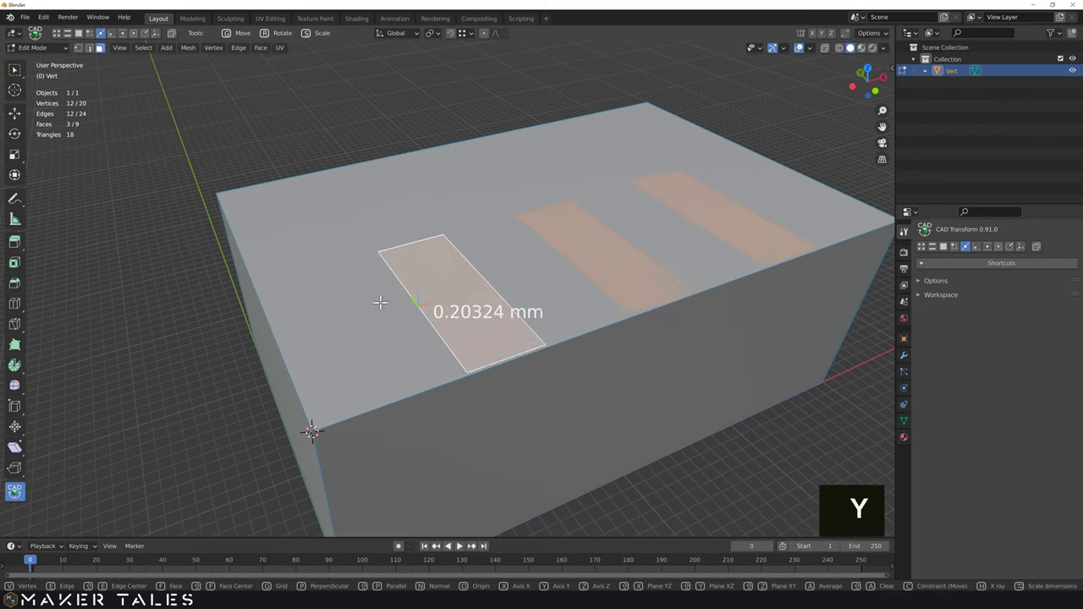
right_click(253, 285)
Step: Deselect the rectangles and measure from the third rectangle's outer long edge midpoint to the midpoint of the nearest side top edge
scroll(424, 252, "down", 3)
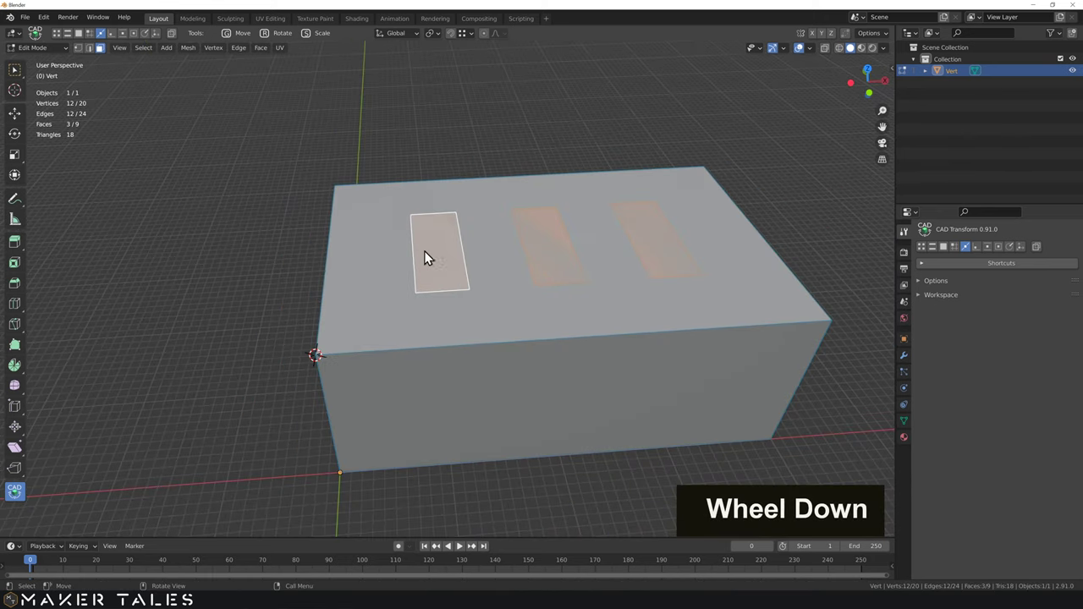
middle_click_drag(492, 255, 425, 241)
scroll(556, 227, "up", 1)
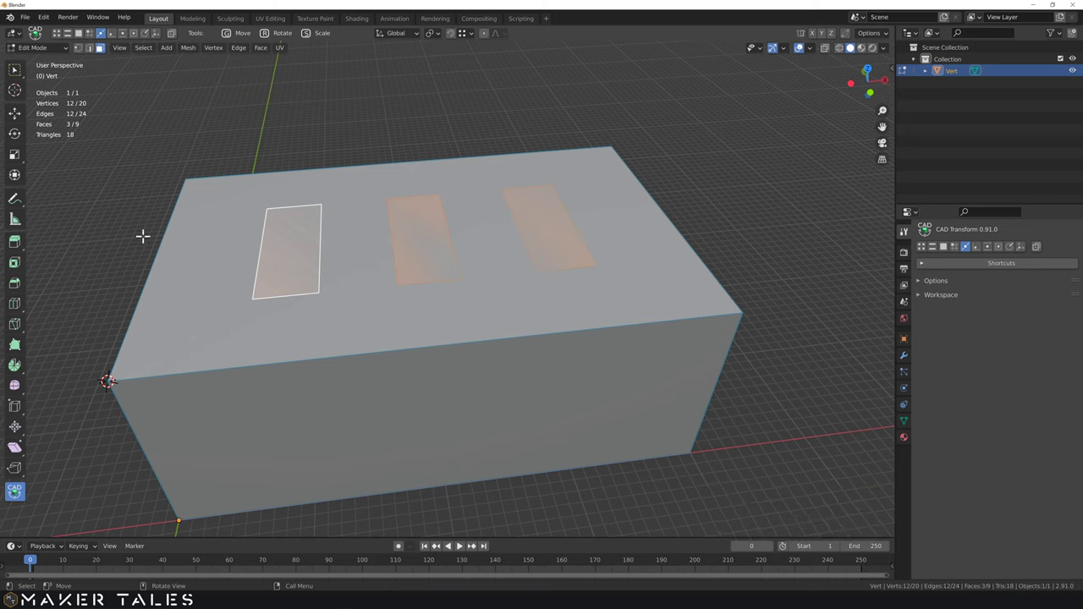
left_click(702, 166)
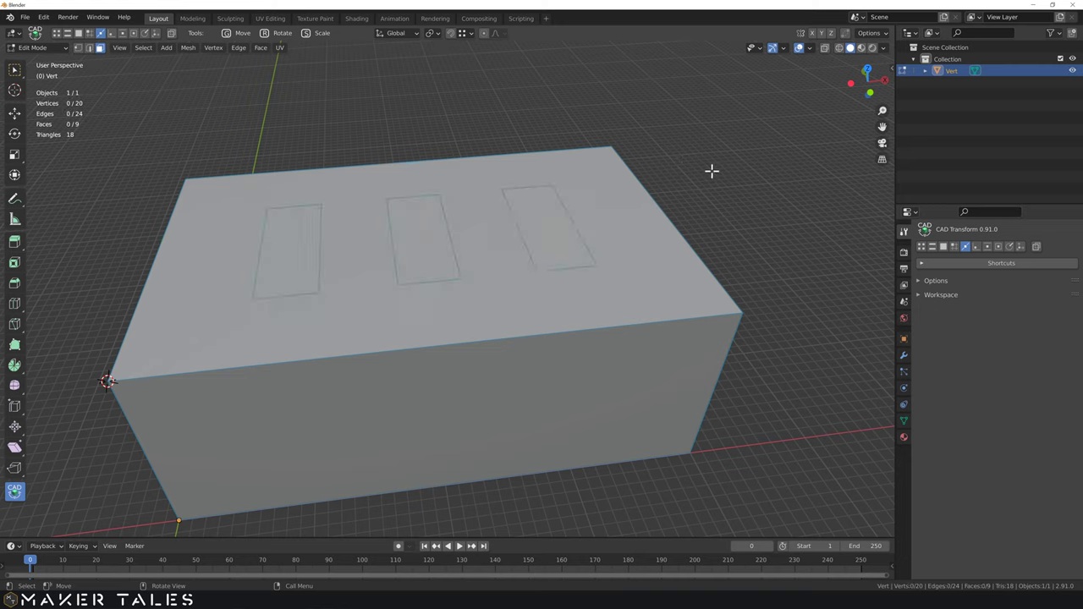
key("g")
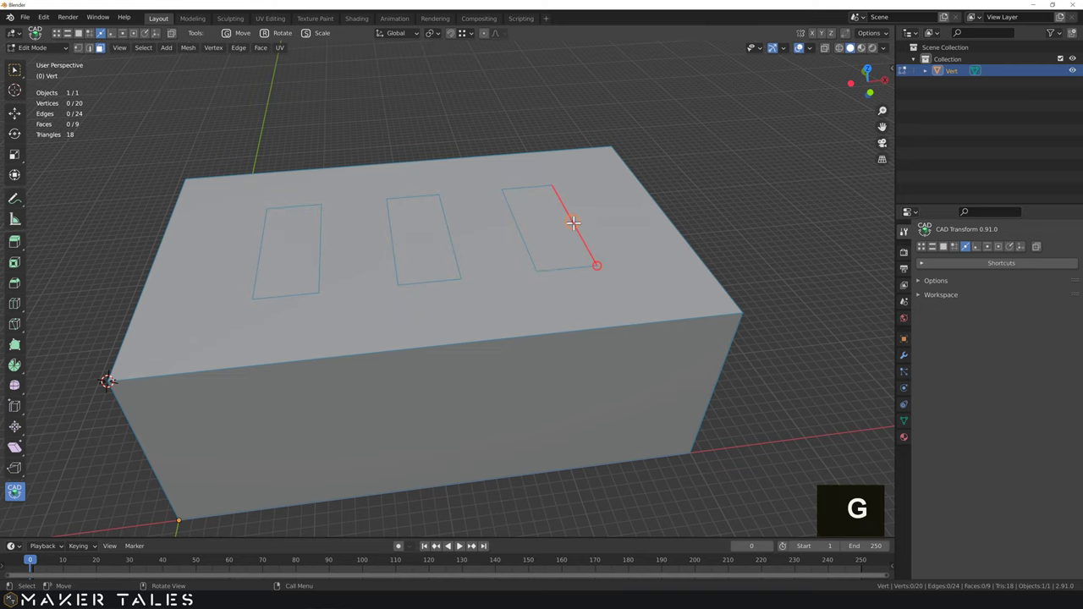
left_click(573, 222)
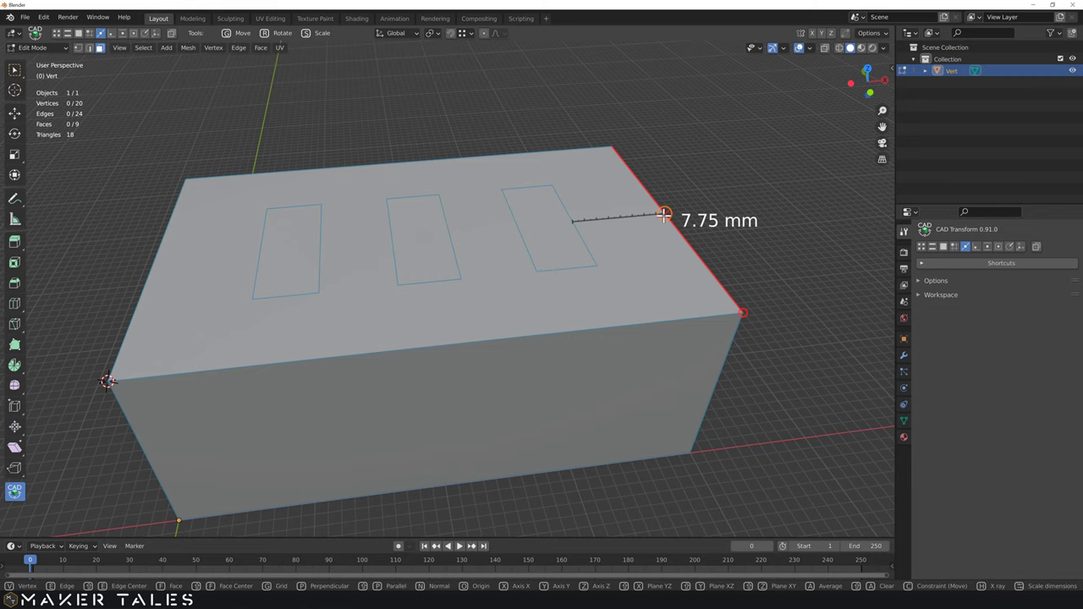
right_click(706, 198)
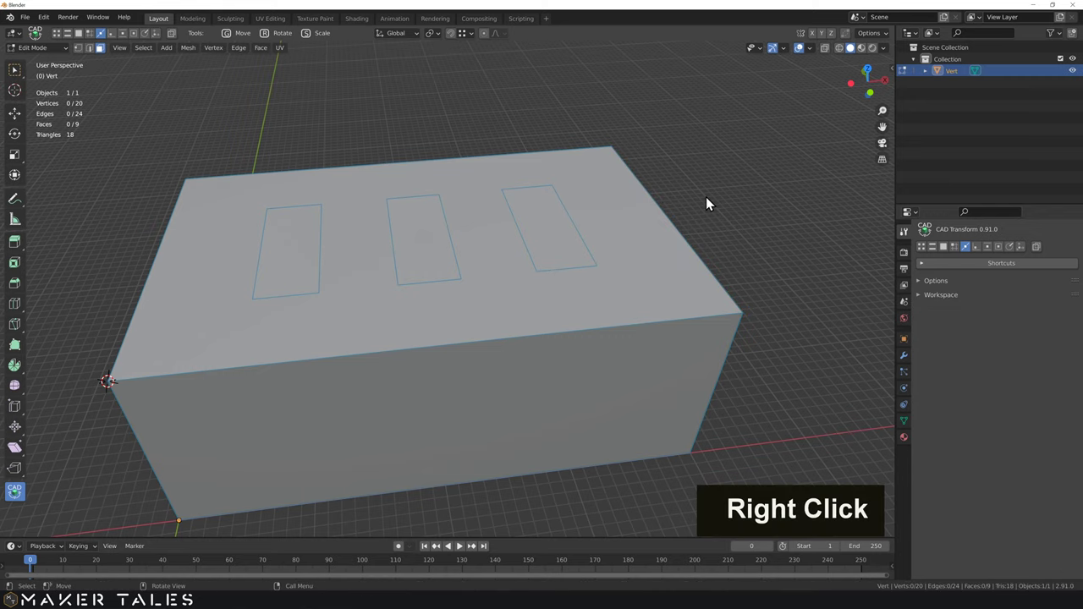
Step: Add a loop cut around the box and slide it into the gap between the first and middle rectangles
middle_click_drag(460, 194, 464, 218)
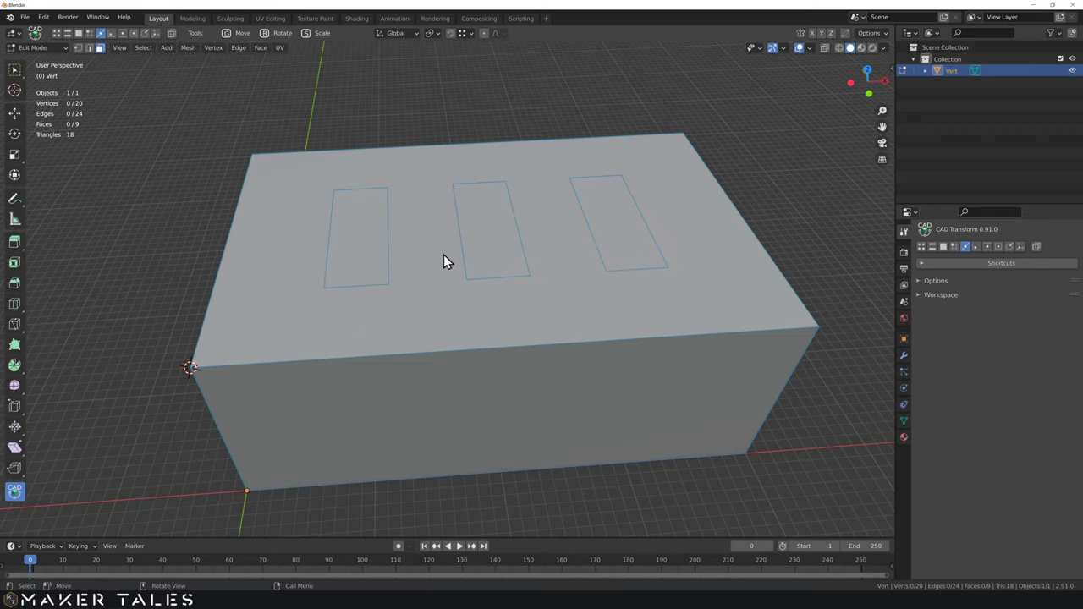
middle_click_drag(429, 254, 471, 237, "shift")
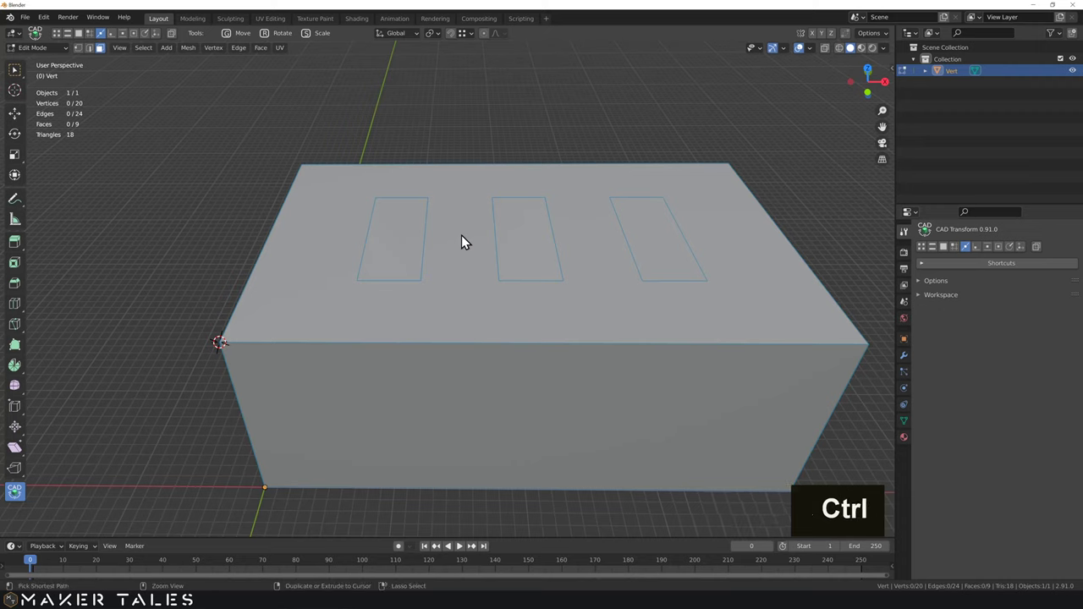
key("ctrl+r")
left_click(453, 339)
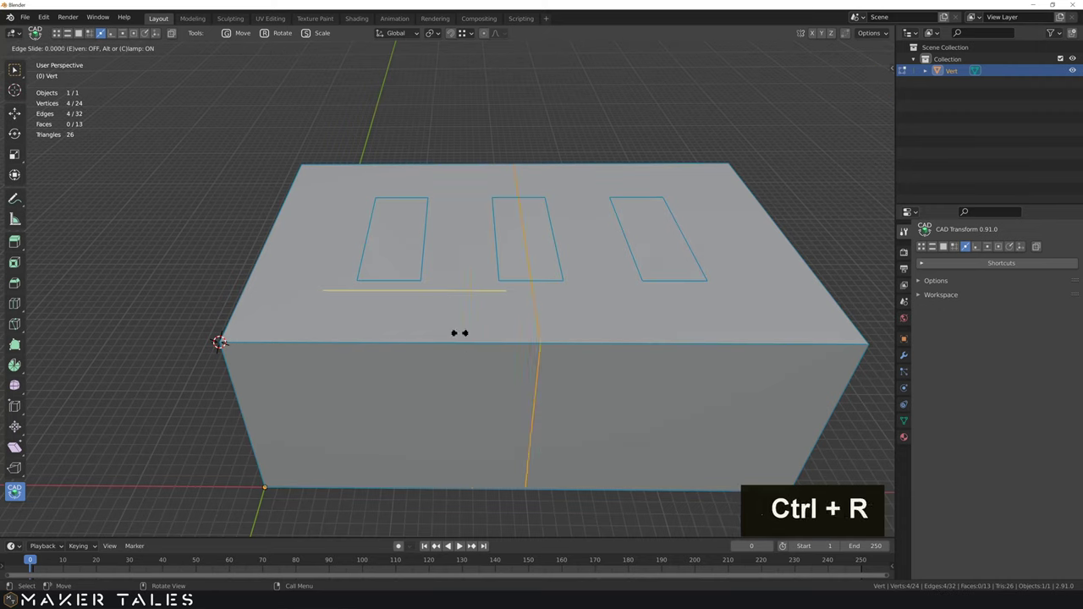
right_click(375, 345)
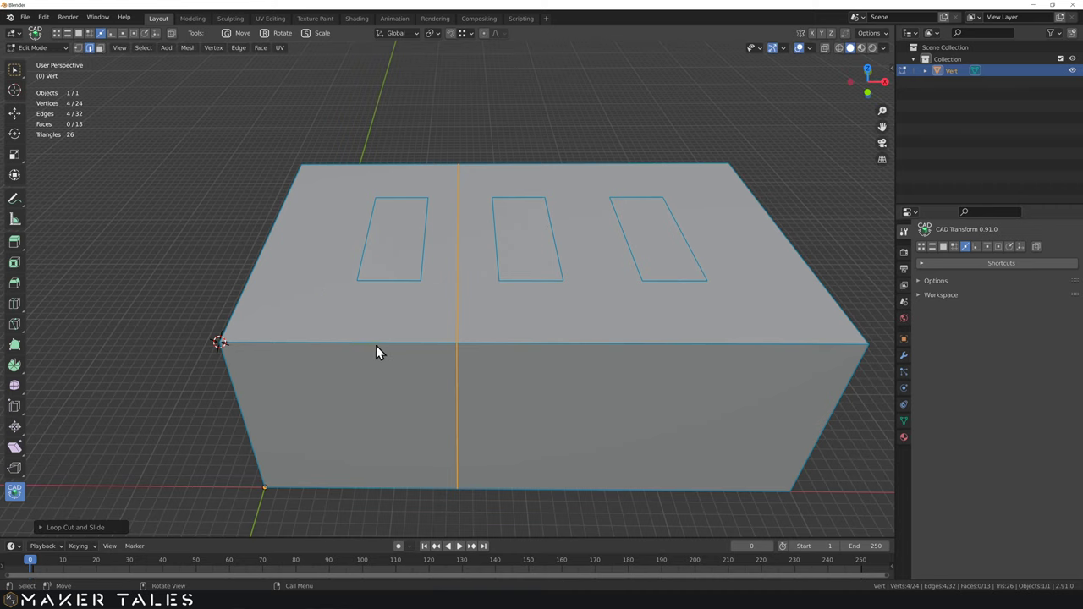
Step: Delete only the top face surrounding the first rectangle, keeping its edges
middle_click_drag(367, 326, 425, 314)
scroll(440, 303, "up", 3)
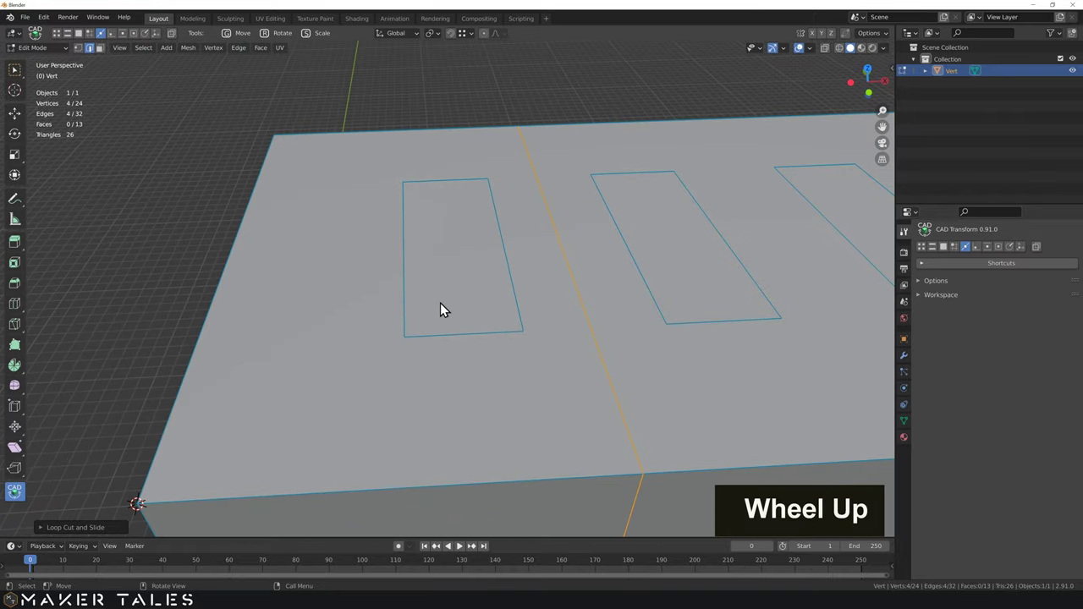
left_click(332, 296)
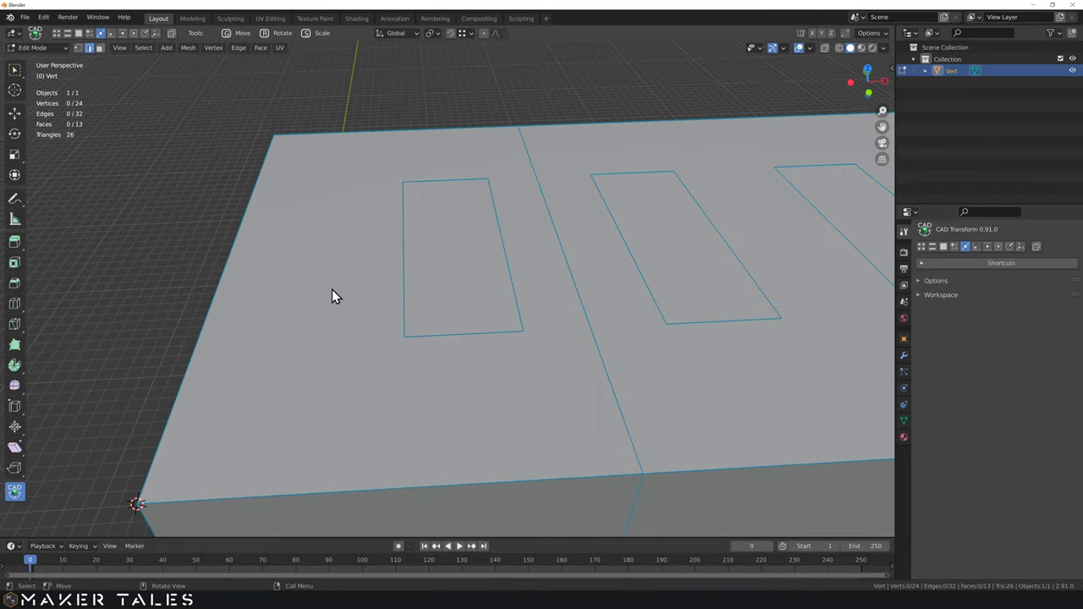
key("3")
left_click(349, 288)
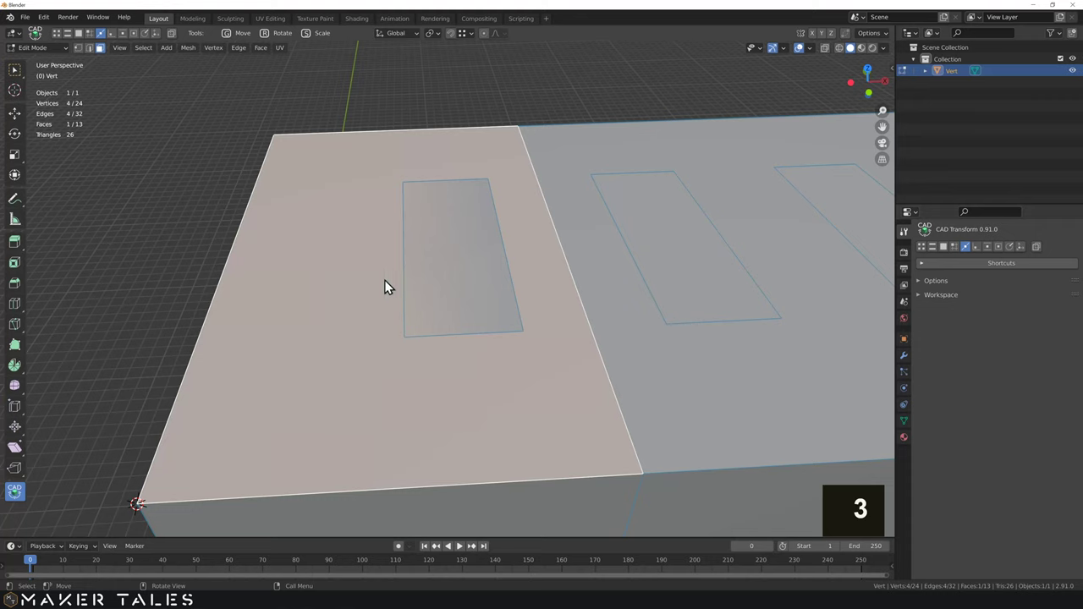
key("shift")
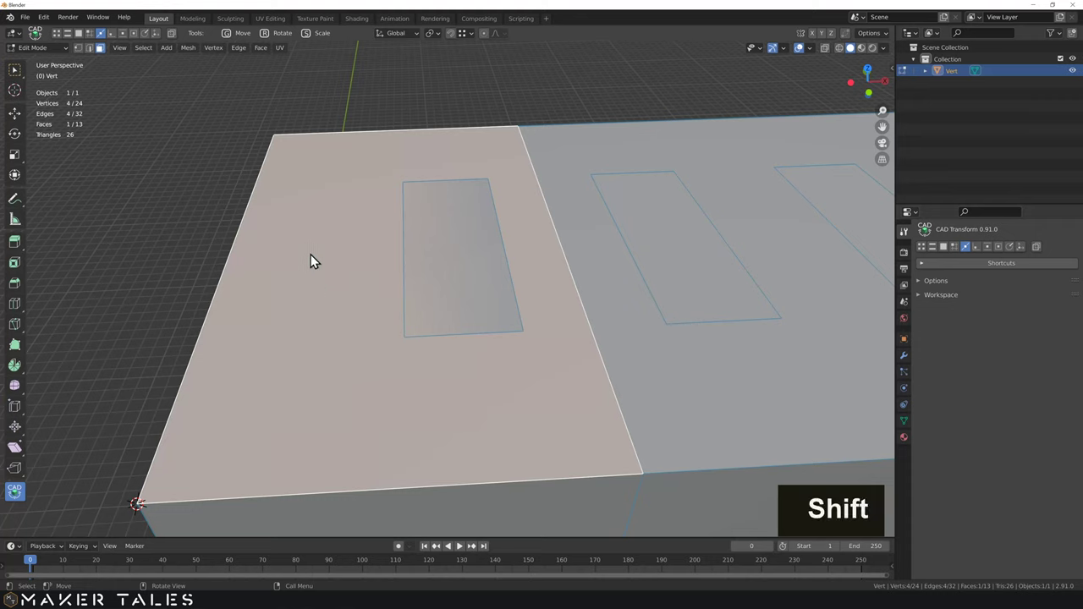
key("x")
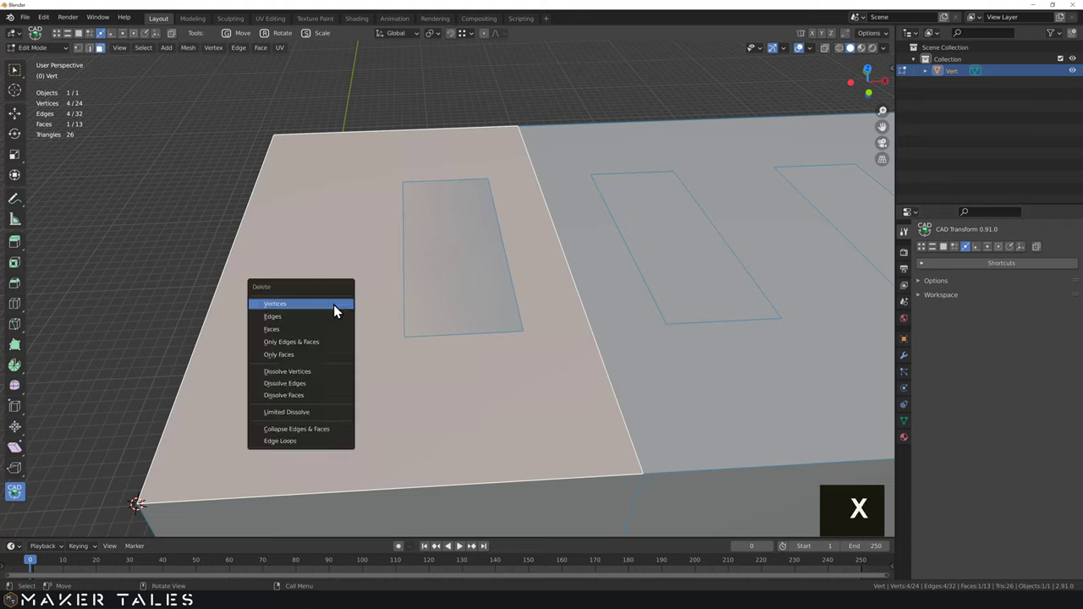
left_click(320, 355)
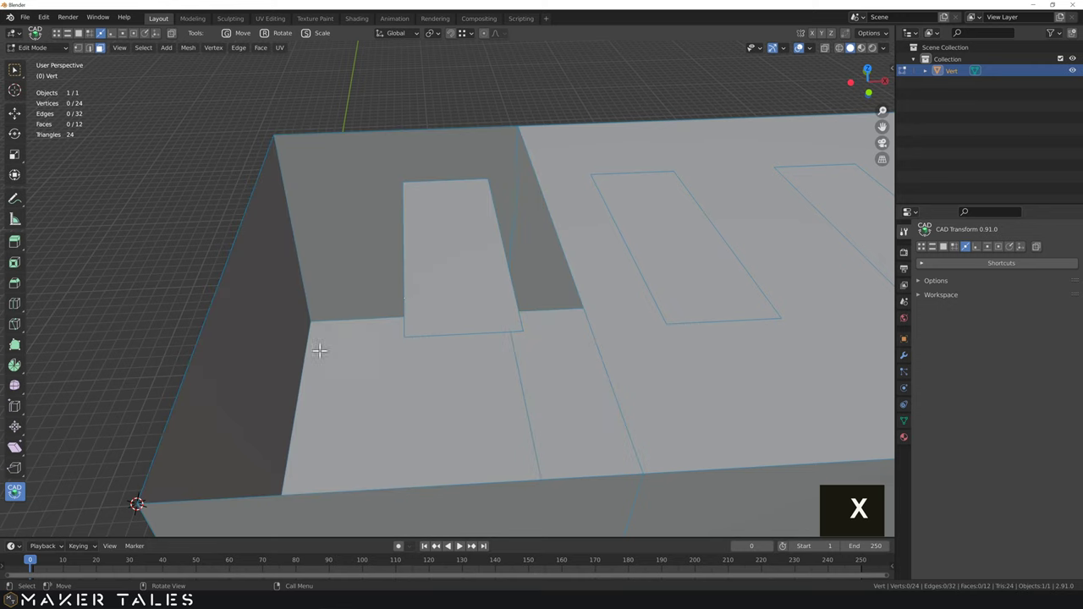
Step: Delete only the first rectangle's own face, keeping its outline edges
left_click(460, 276)
key("x")
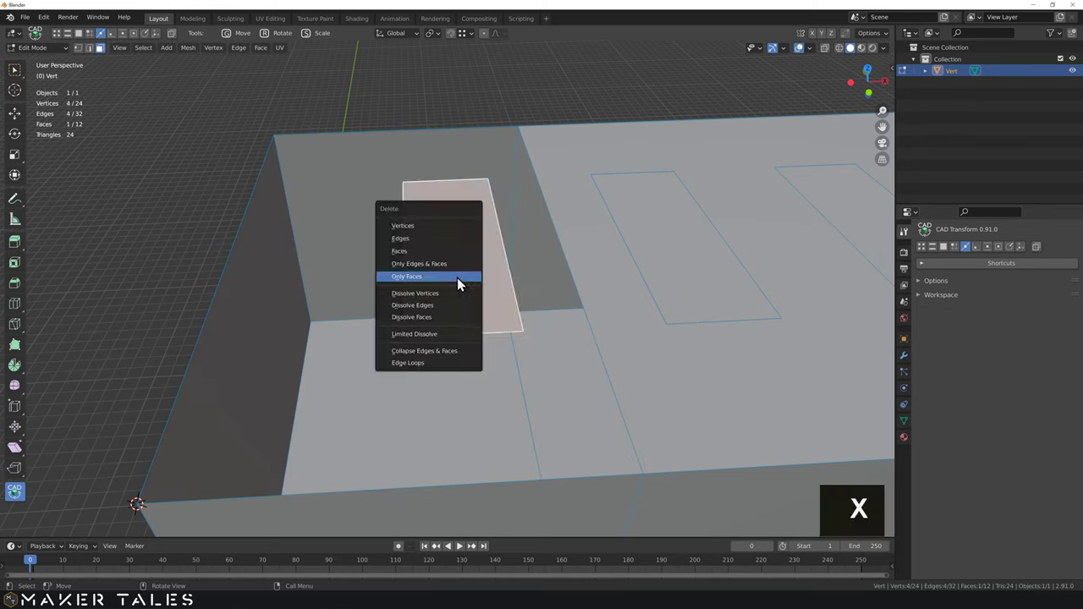
left_click(457, 278)
Step: Connect the first rectangle's two outer corners to the box's nearest top corners with new edges
key("1")
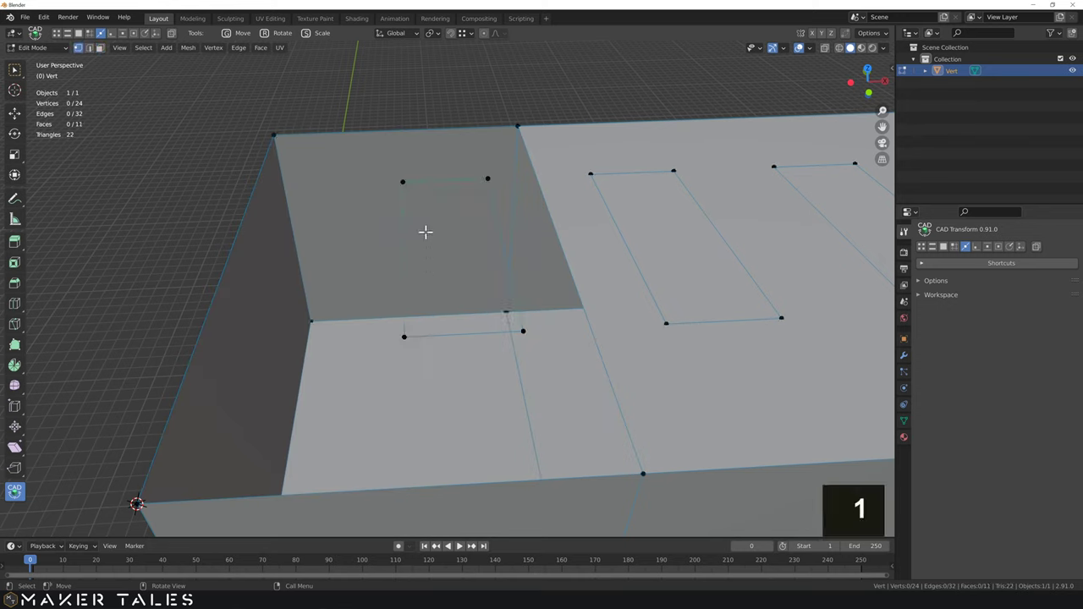
left_click(406, 181)
left_click(273, 135, "shift")
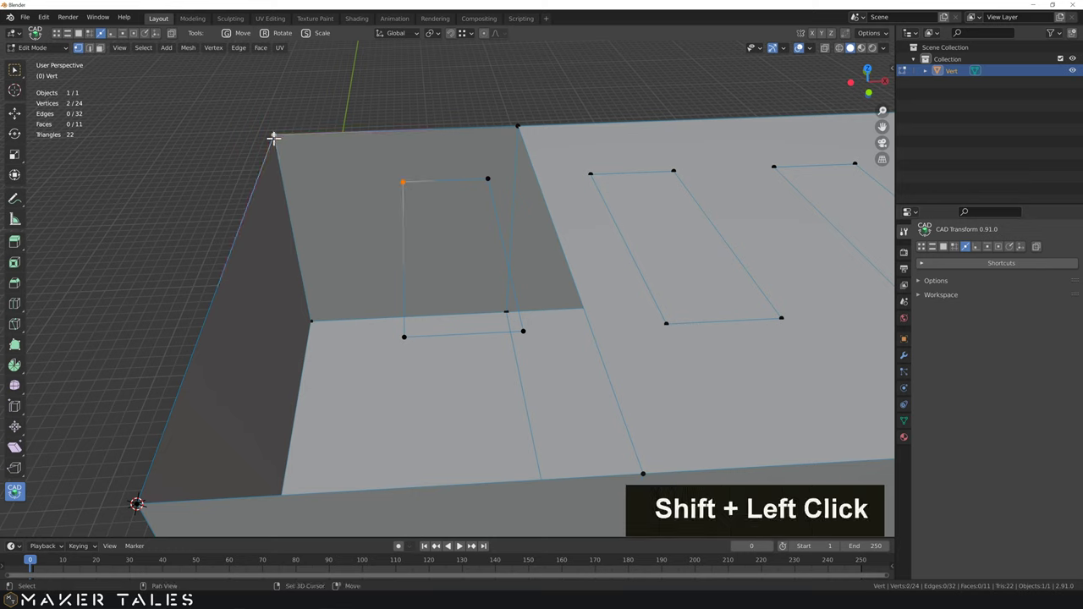
key("f")
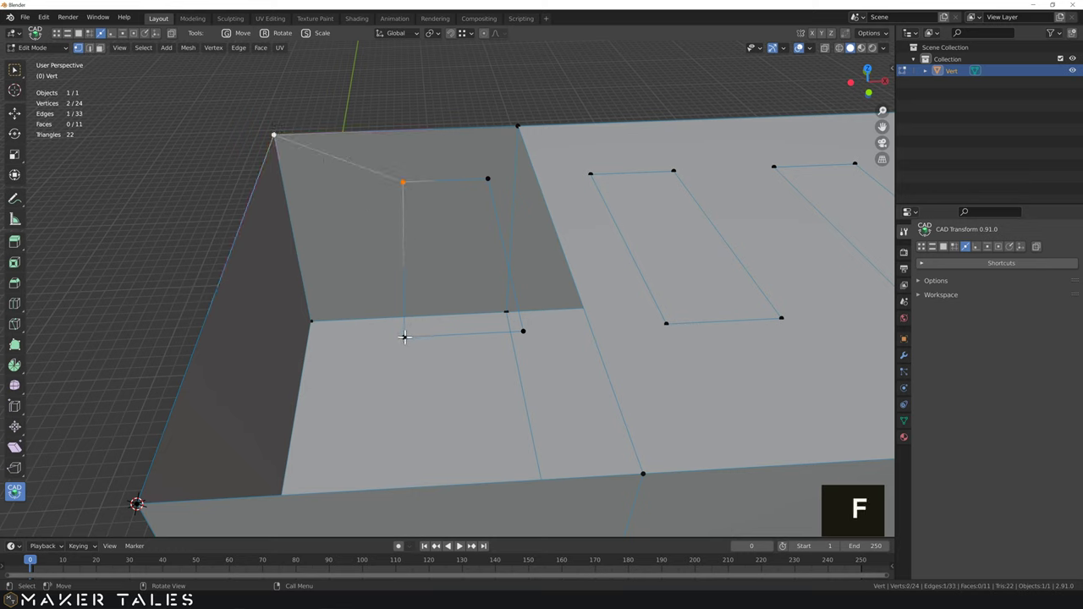
left_click(403, 336)
left_click(136, 503, "shift")
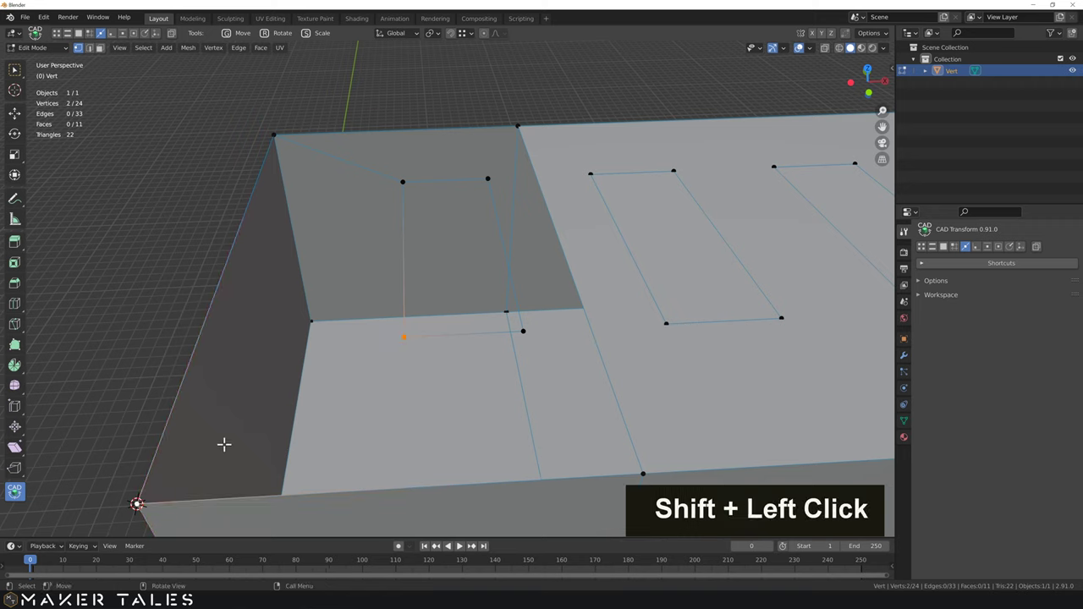
key("f")
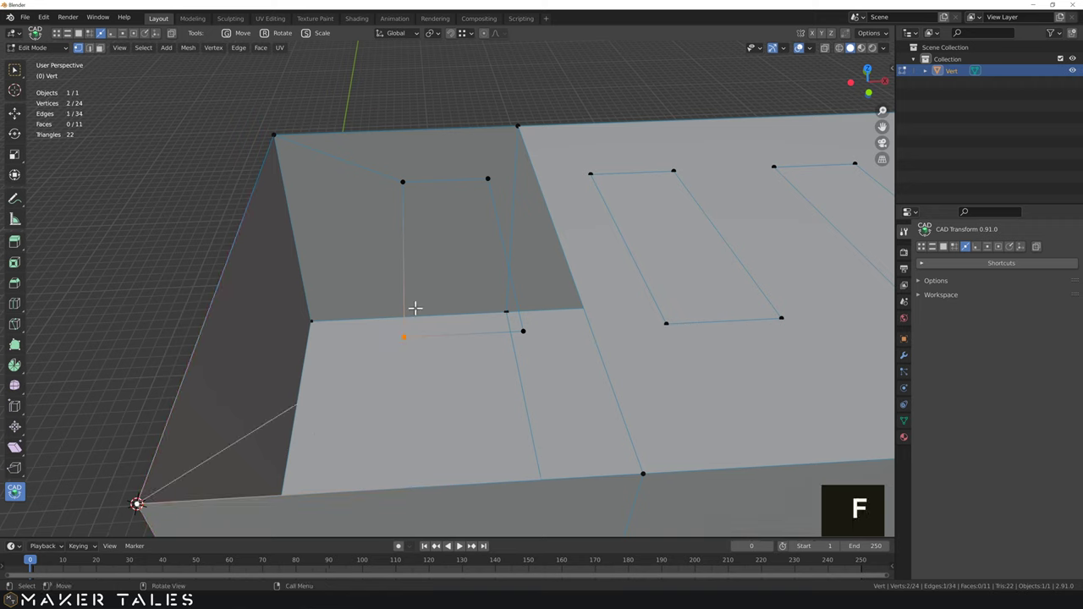
Step: Circle-select the four vertices between the box's side top edge and the first rectangle's outer long edge, and fill them with a face
key("c")
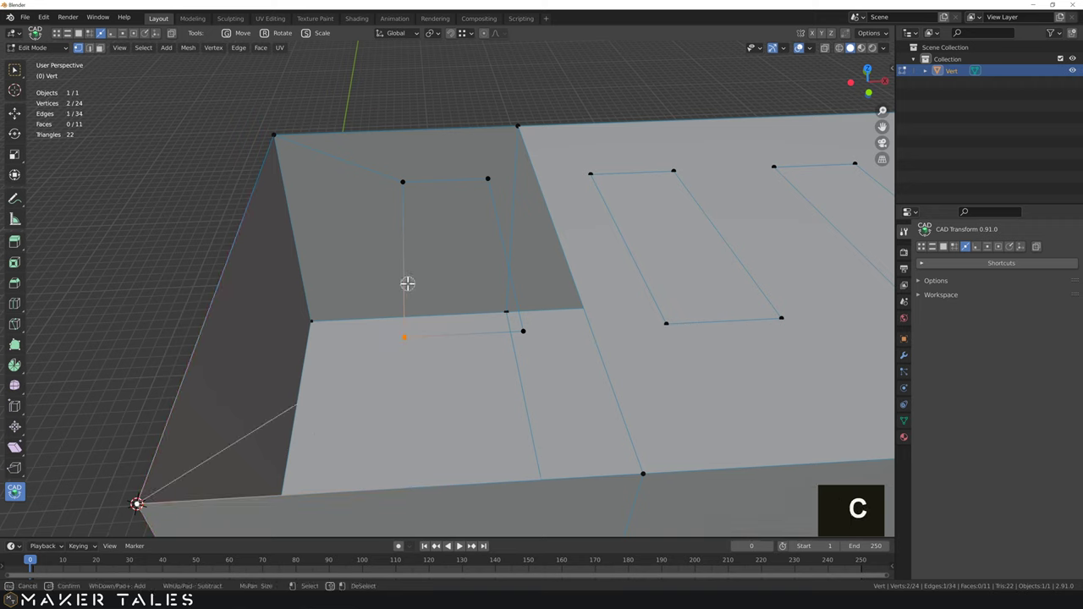
left_click(403, 182)
scroll(406, 182, "up", 1)
scroll(405, 183, "down", 1)
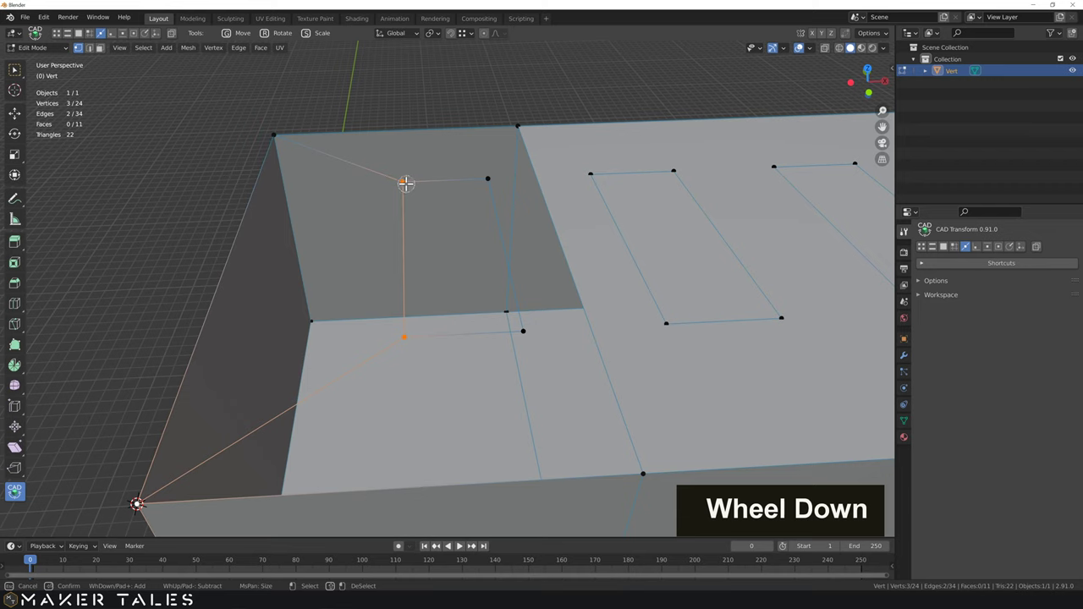
left_click(261, 138)
right_click(291, 204)
key("f")
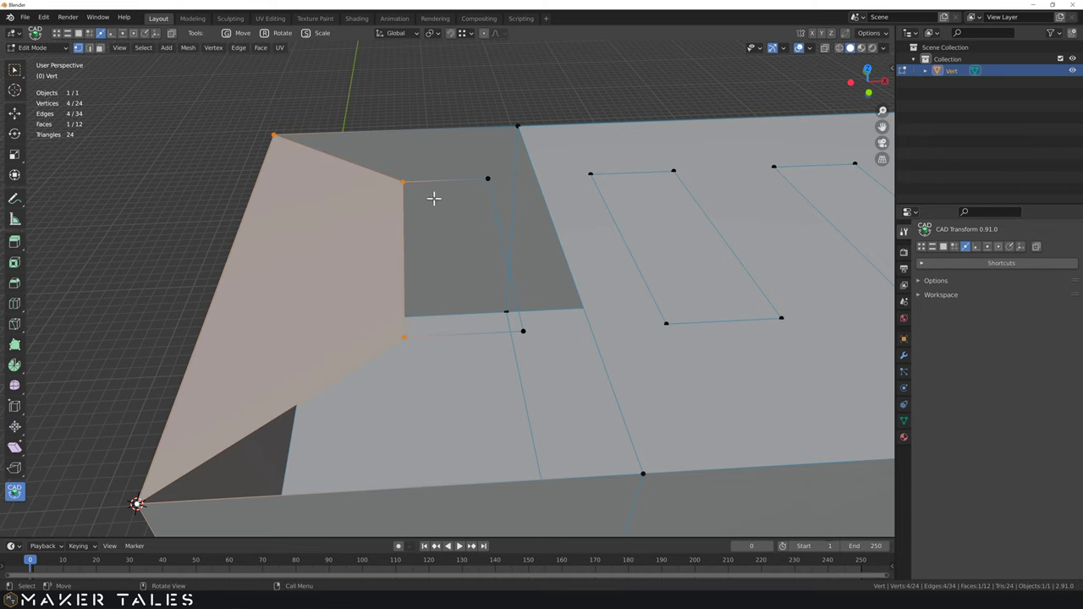
Step: Fill the remaining C-shaped opening around the first rectangle up to the loop cut, excluding the rectangle's outer long edge and the box's side edge
key("c")
left_click_drag(476, 175, 528, 121)
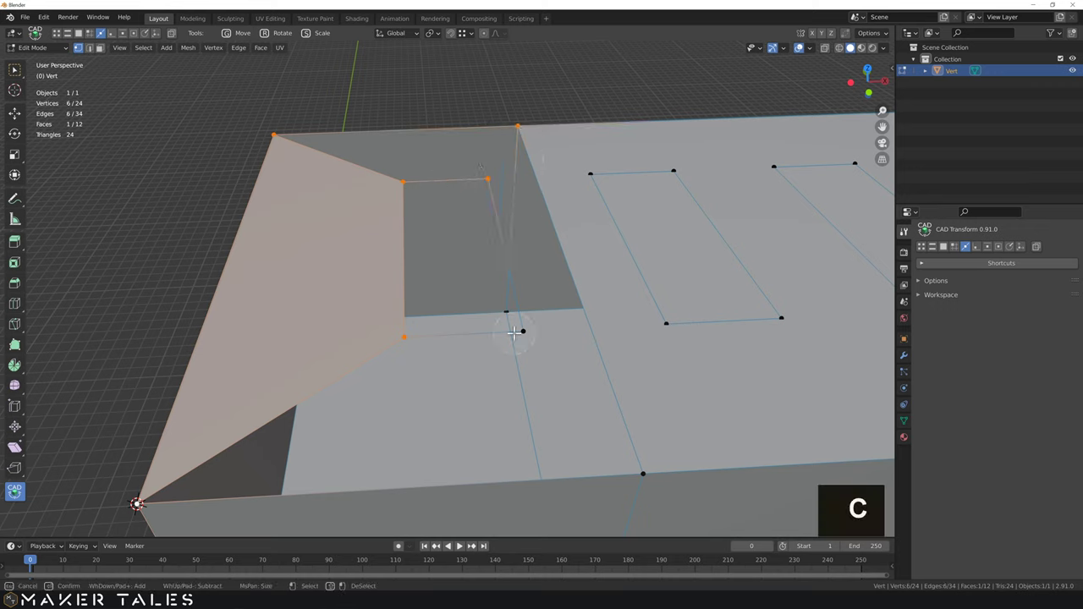
mouse_move(639, 410)
left_mouse_down()
mouse_move(643, 460)
mouse_move(519, 331)
left_mouse_up()
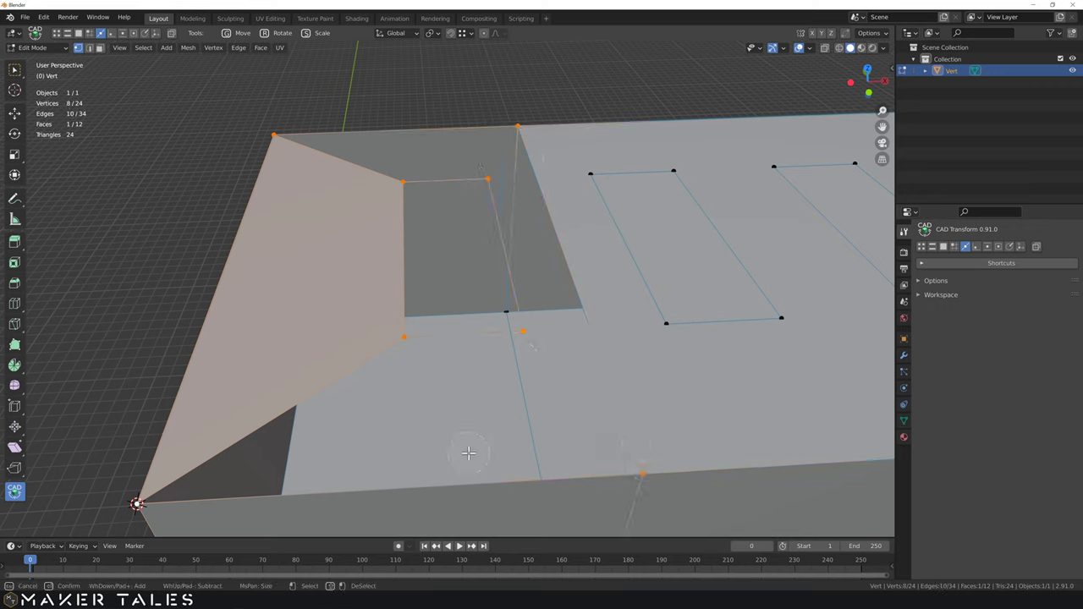
right_click(176, 360)
key("2")
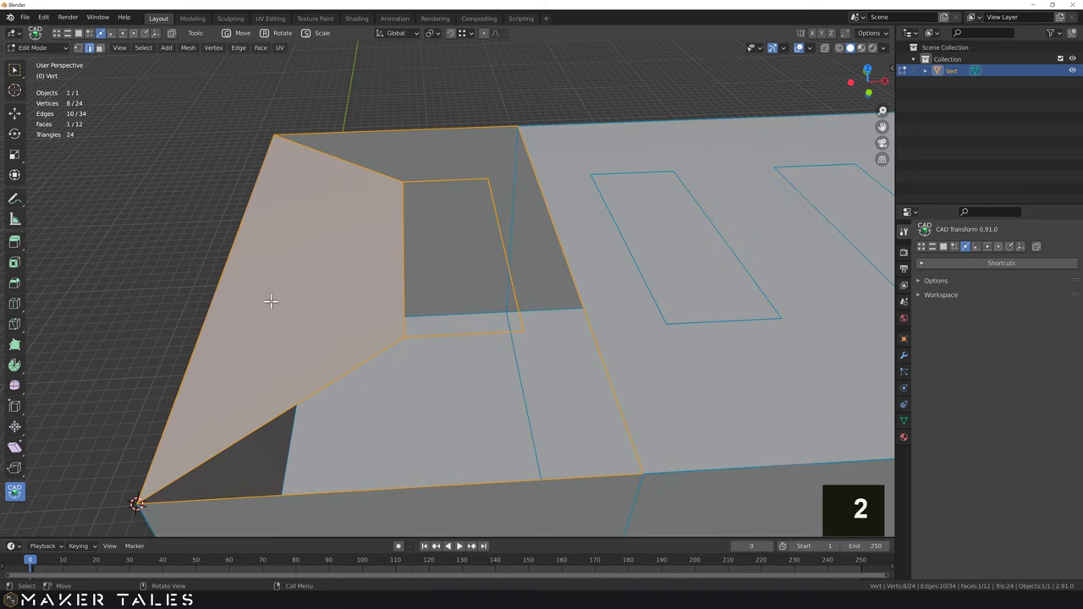
left_click(404, 242, "shift")
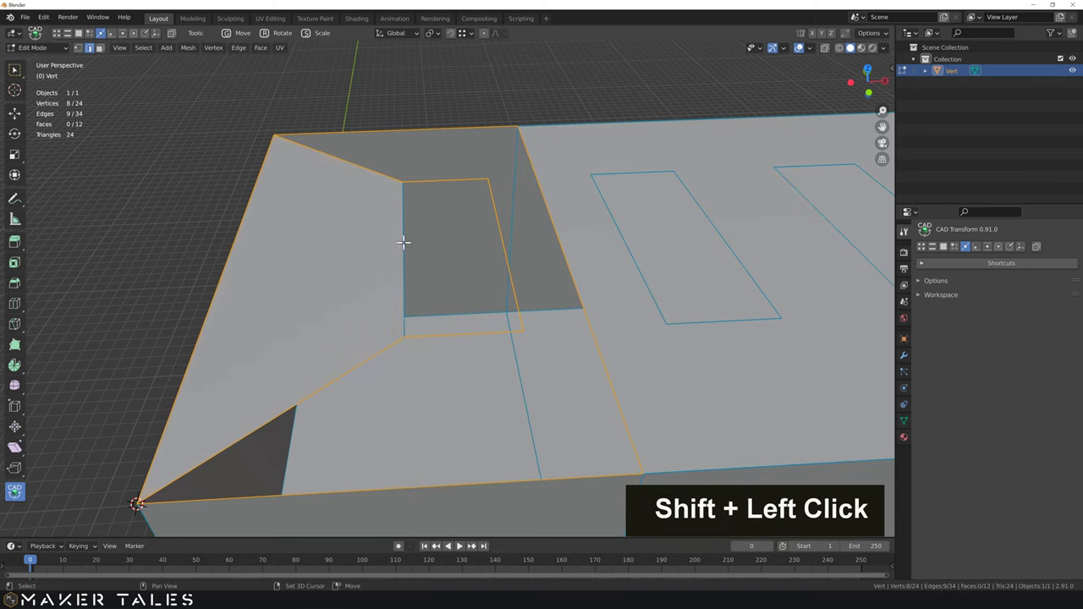
left_click(225, 259, "shift")
scroll(251, 203, "down", 2)
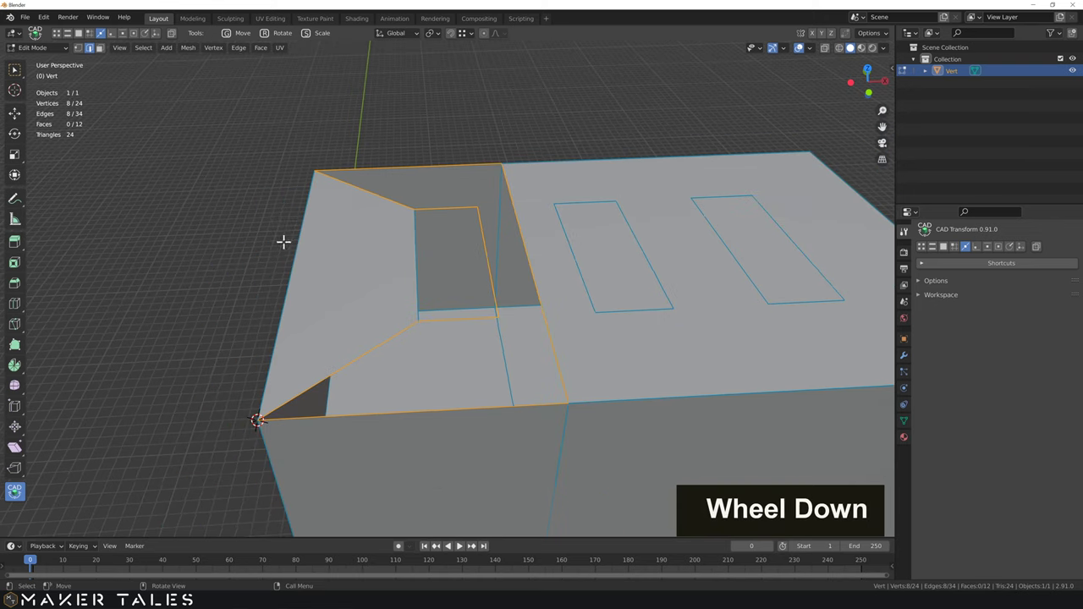
key("f")
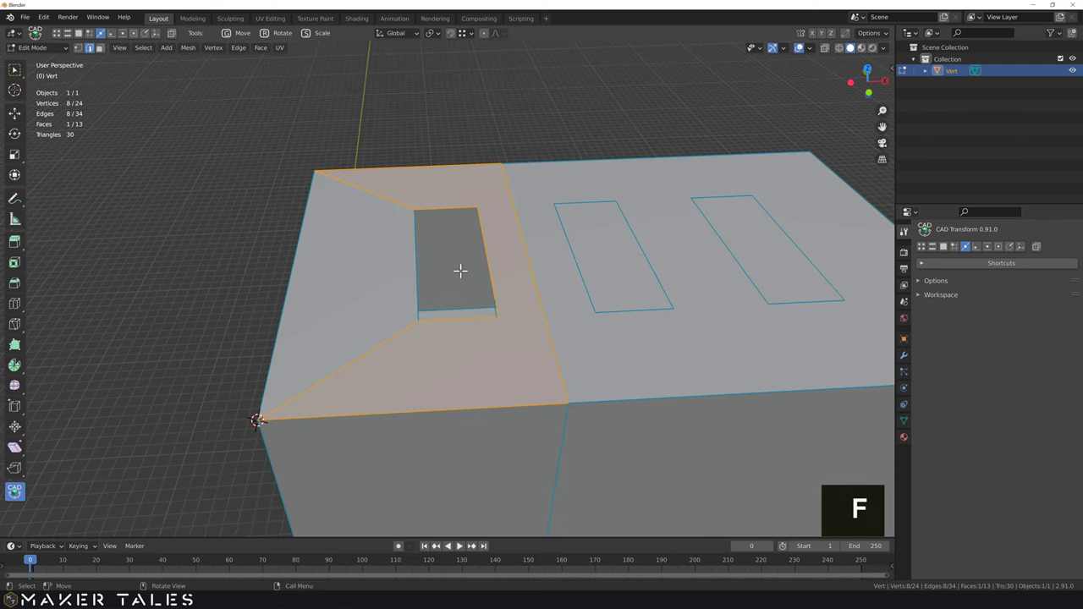
Step: Fill the first rectangle's opening with a face from its two short edges, and switch to face selection
mouse_move(459, 269)
middle_mouse_down()
mouse_move(493, 261)
mouse_move(471, 264)
middle_mouse_up()
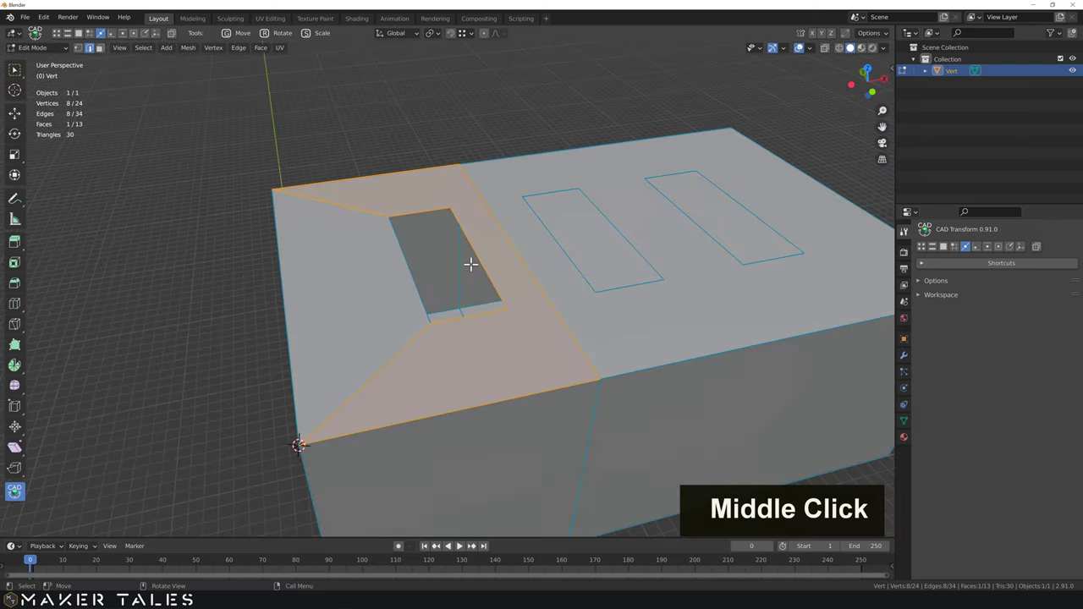
left_click(418, 212)
left_click(451, 318, "shift")
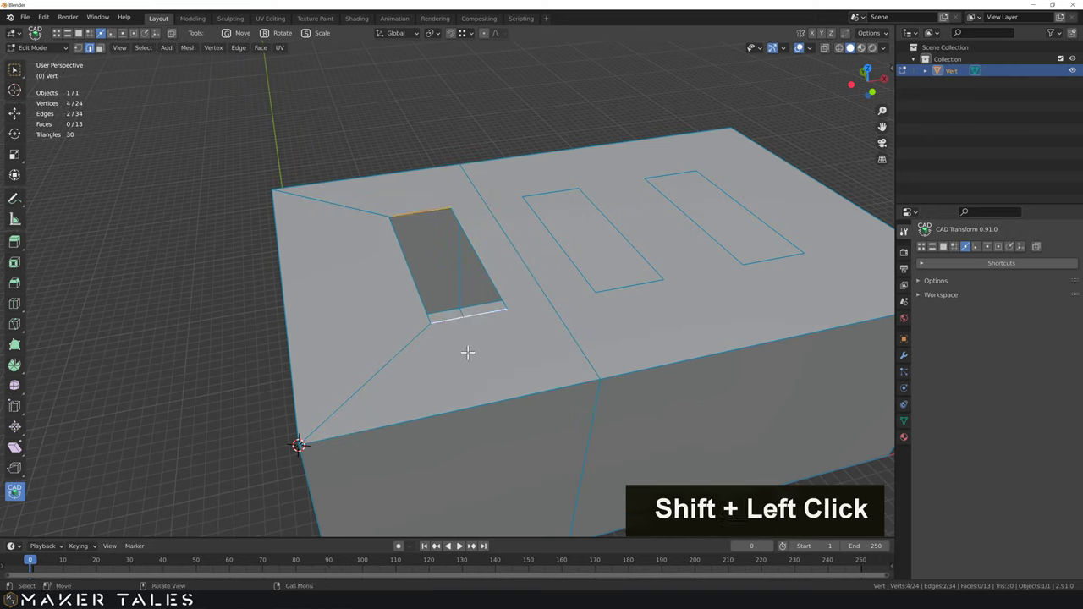
key("f")
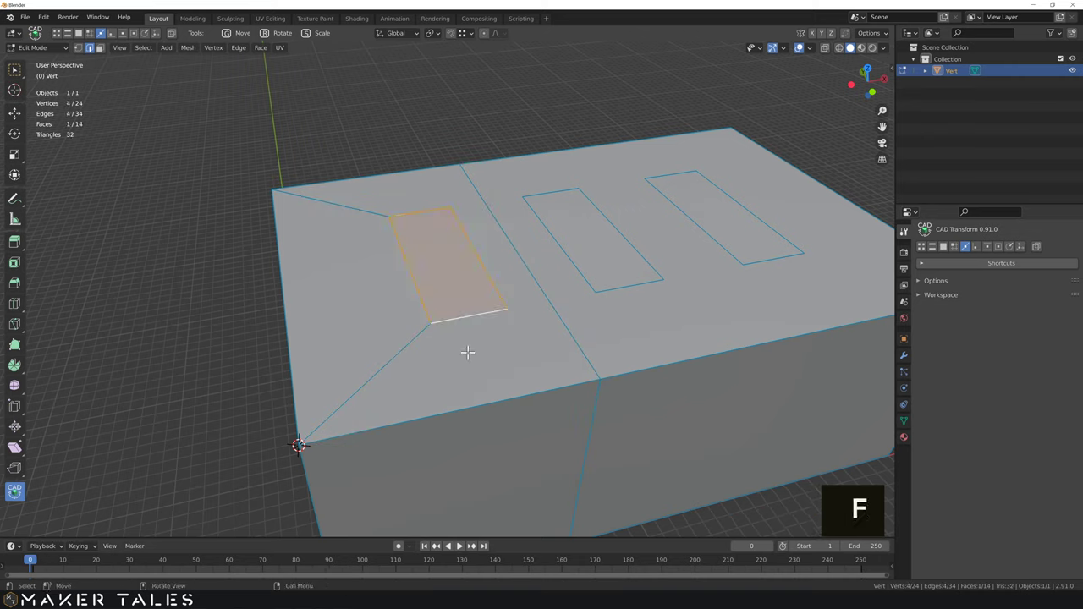
left_click(446, 263)
key("3")
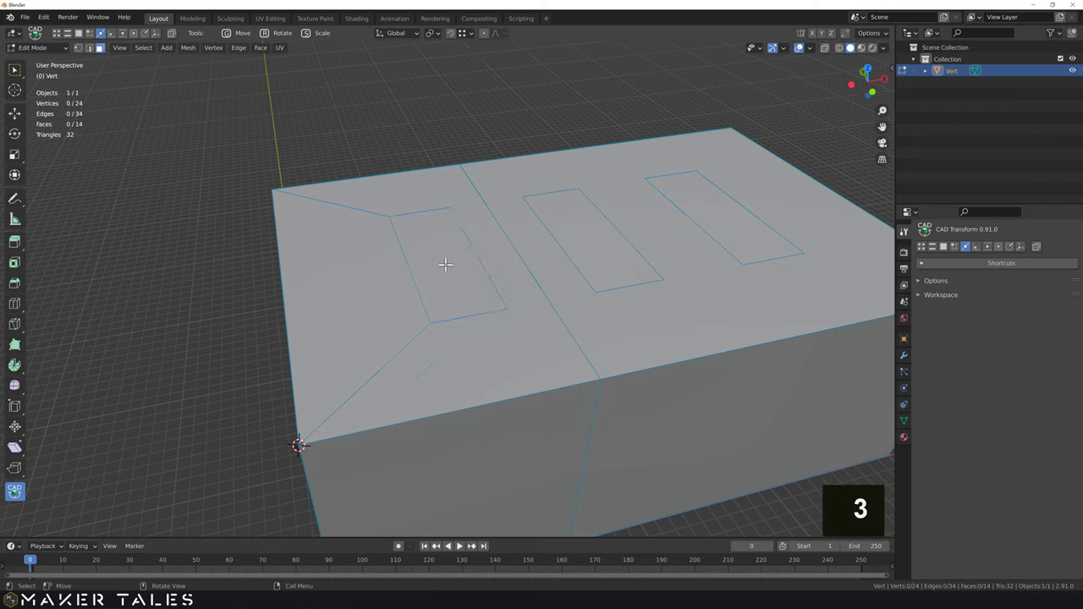
Step: Extrude the first rectangle's face 10 mm down into the box
left_click(445, 263)
key("e")
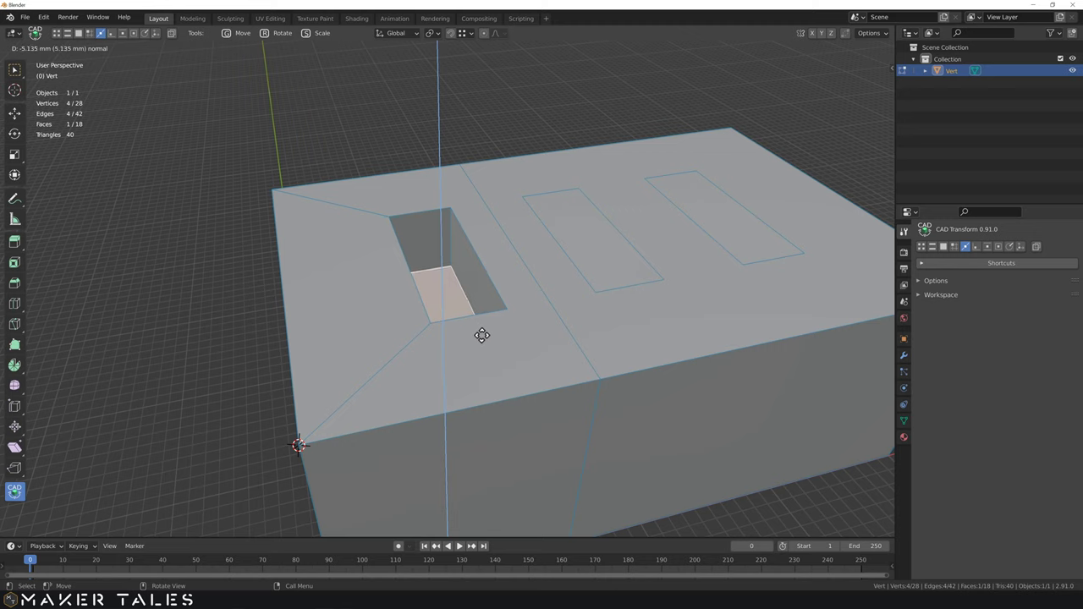
type("10")
key("minus")
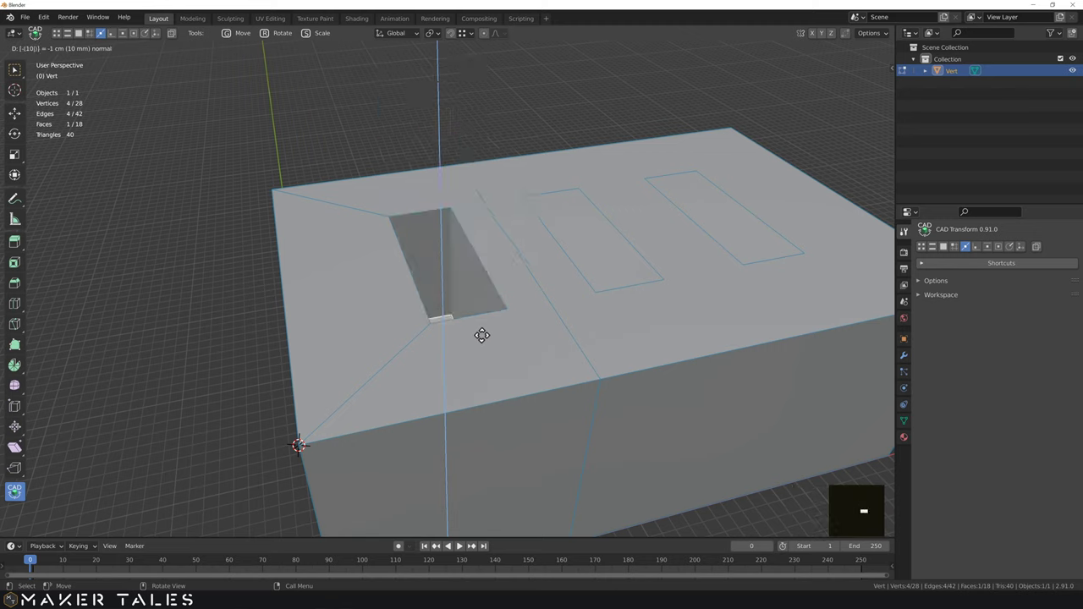
key("Return")
Step: Dissolve the whole edge loop that runs around the box between the first pocket and the second rectangle
middle_click_drag(488, 296, 472, 358)
scroll(471, 358, "down", 3, "shift")
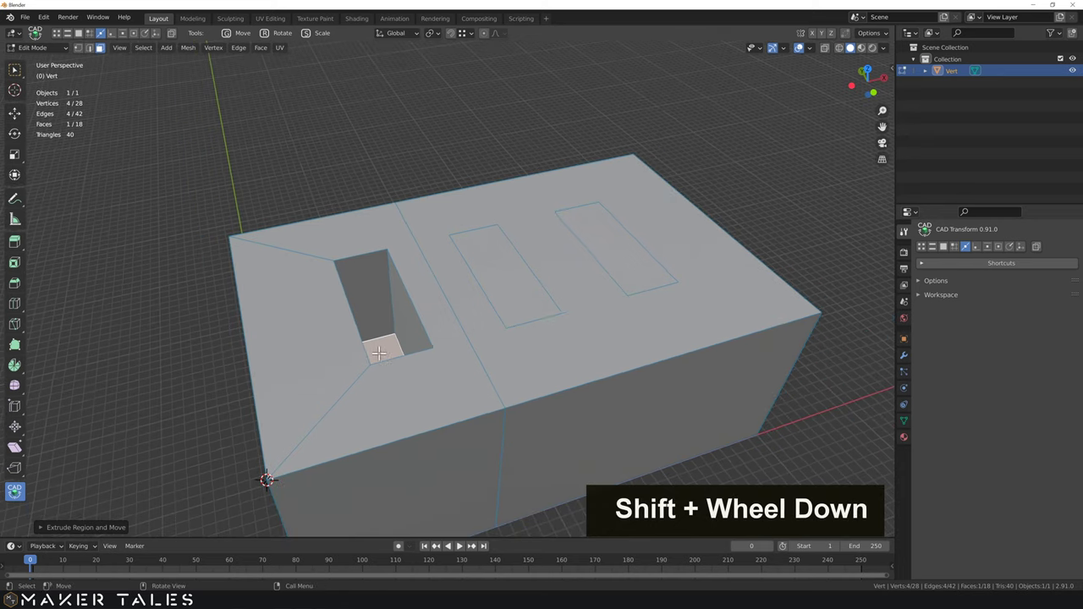
key("2")
left_click(488, 375)
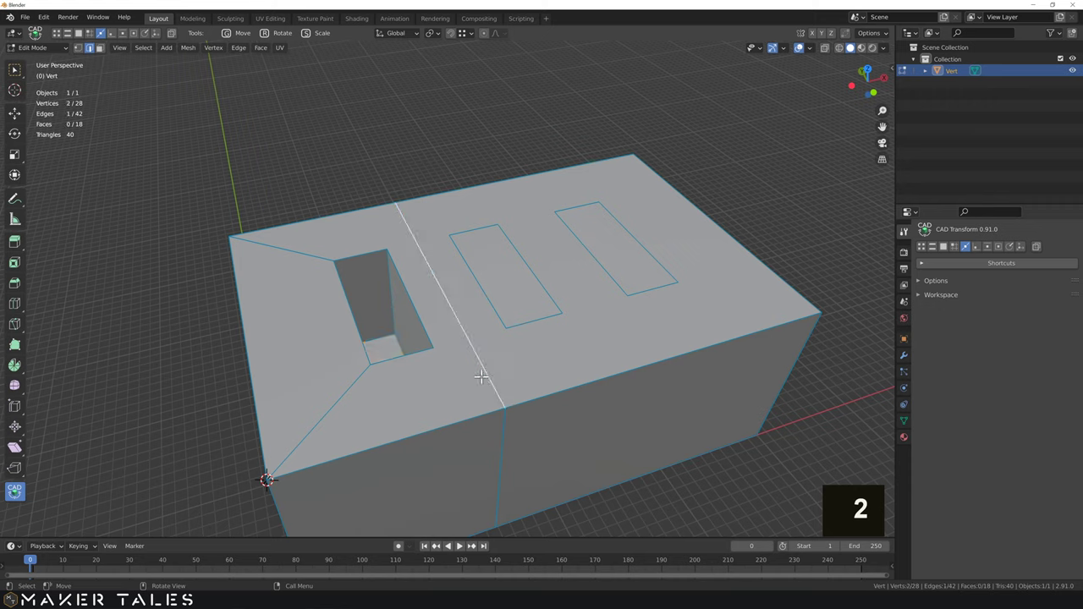
left_click(485, 375, "alt")
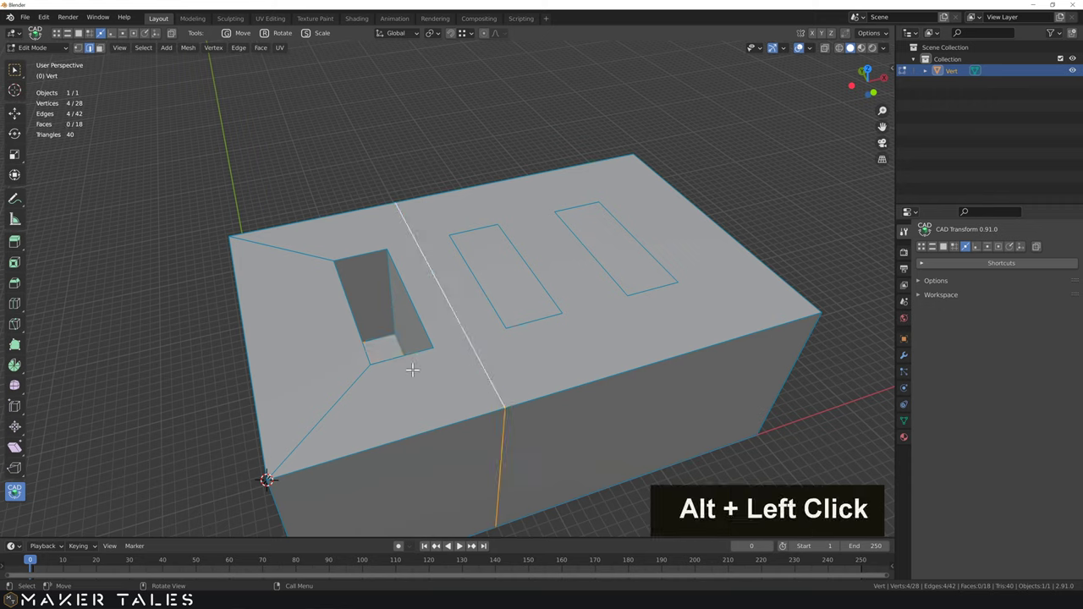
key("x")
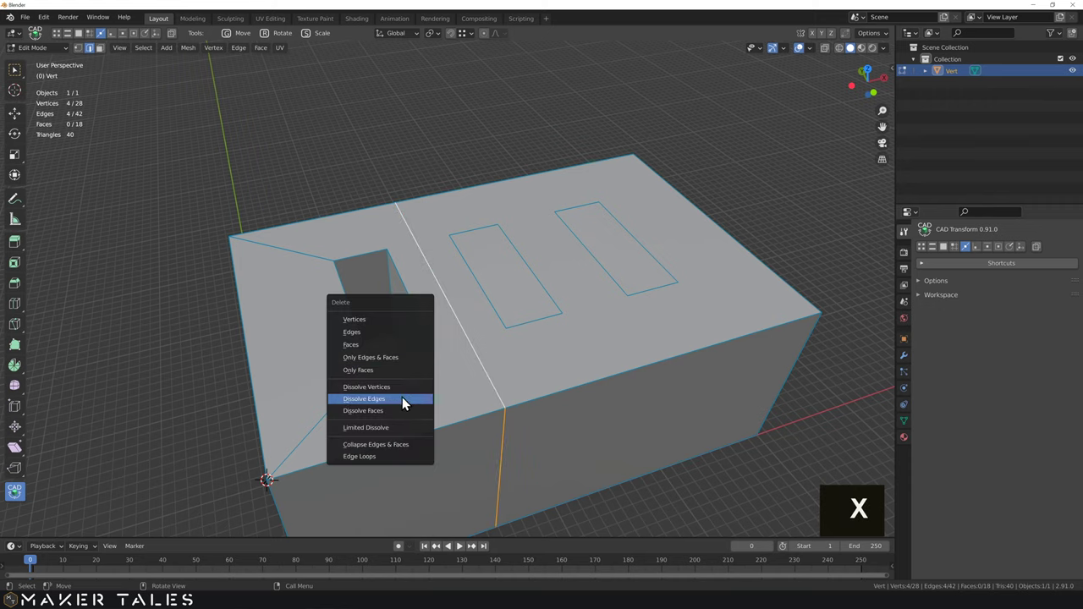
left_click(402, 397)
Step: Extrude the faces of the second and third rectangles 11 mm upward together
left_click(501, 280)
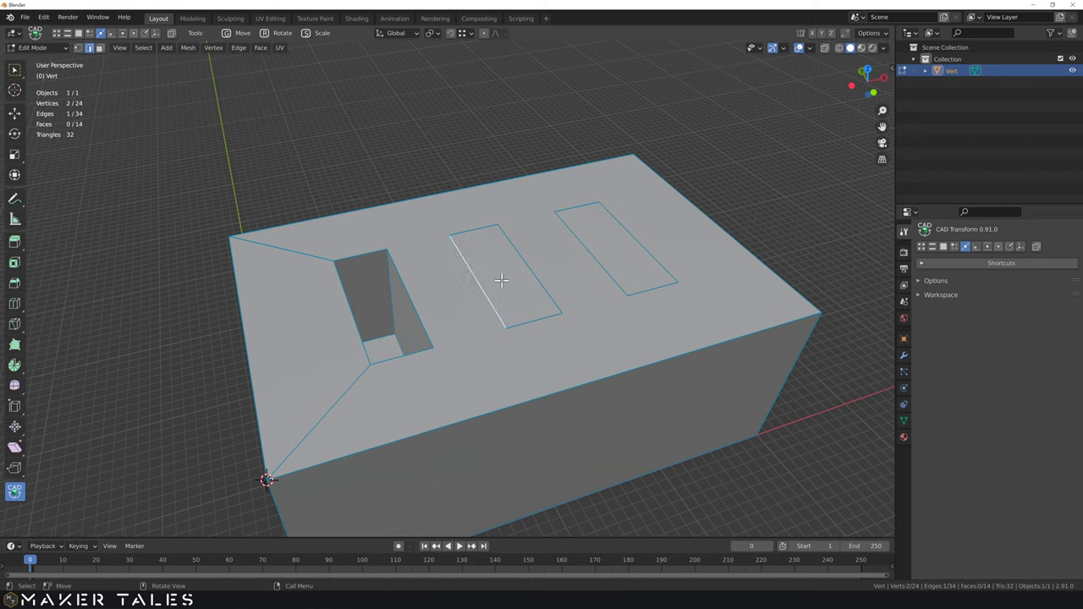
key("3")
left_click(501, 280)
left_click(618, 256, "shift")
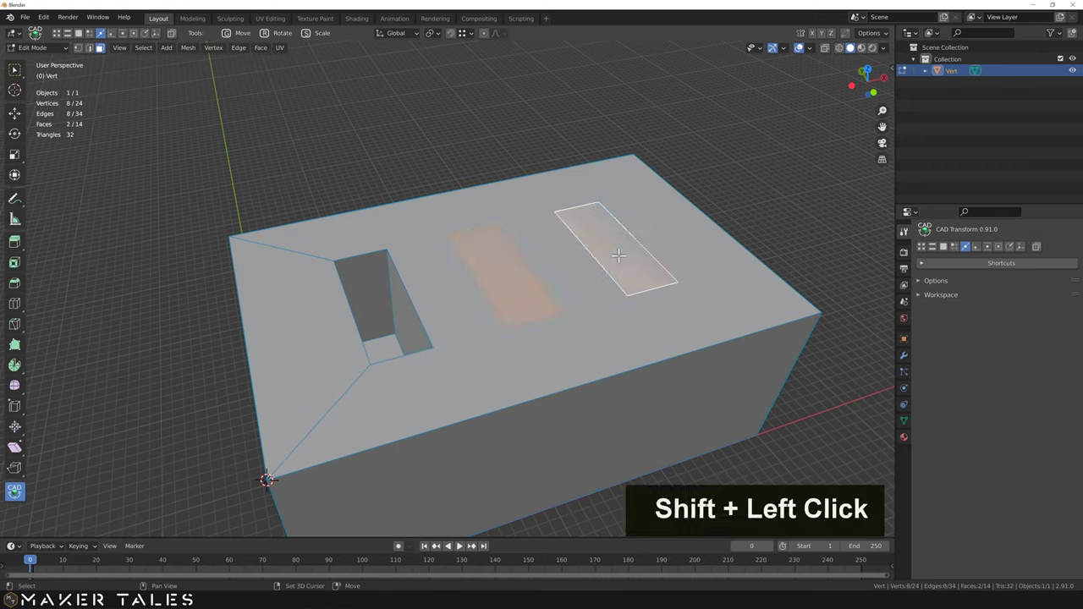
type("e")
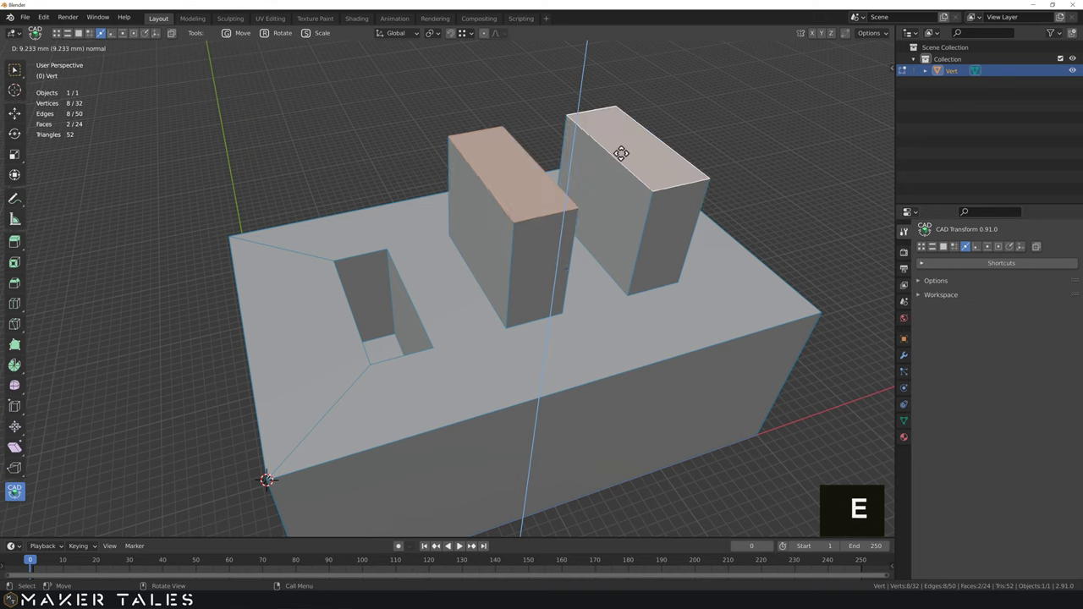
type("11")
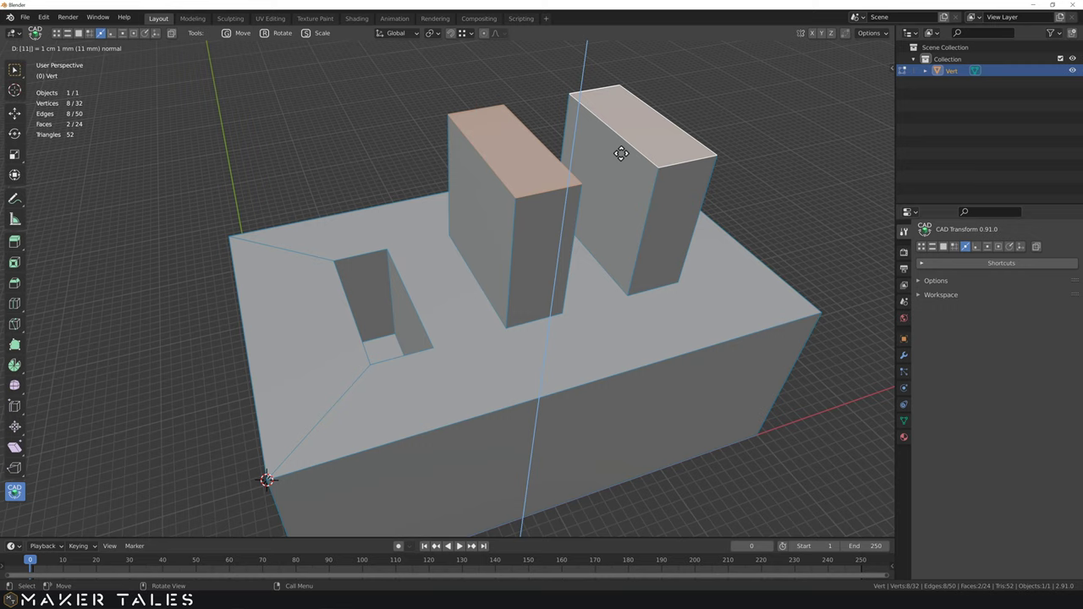
key("Return")
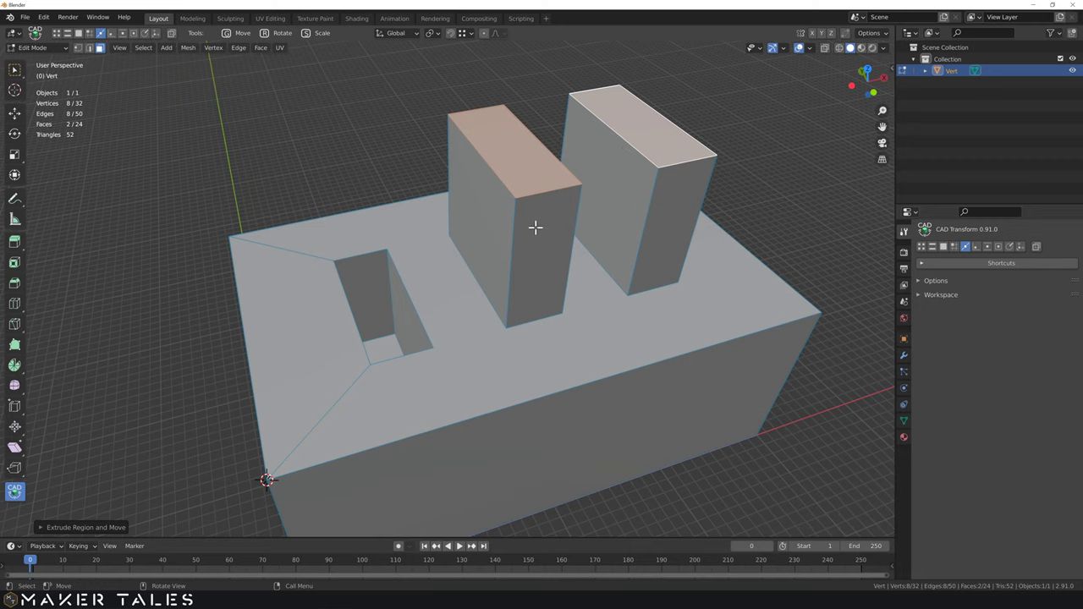
Step: Check the face orientation of the box and the two extruded blocks, and turn the overlay off again
key("q")
left_click(481, 245)
middle_click_drag(482, 244, 476, 279)
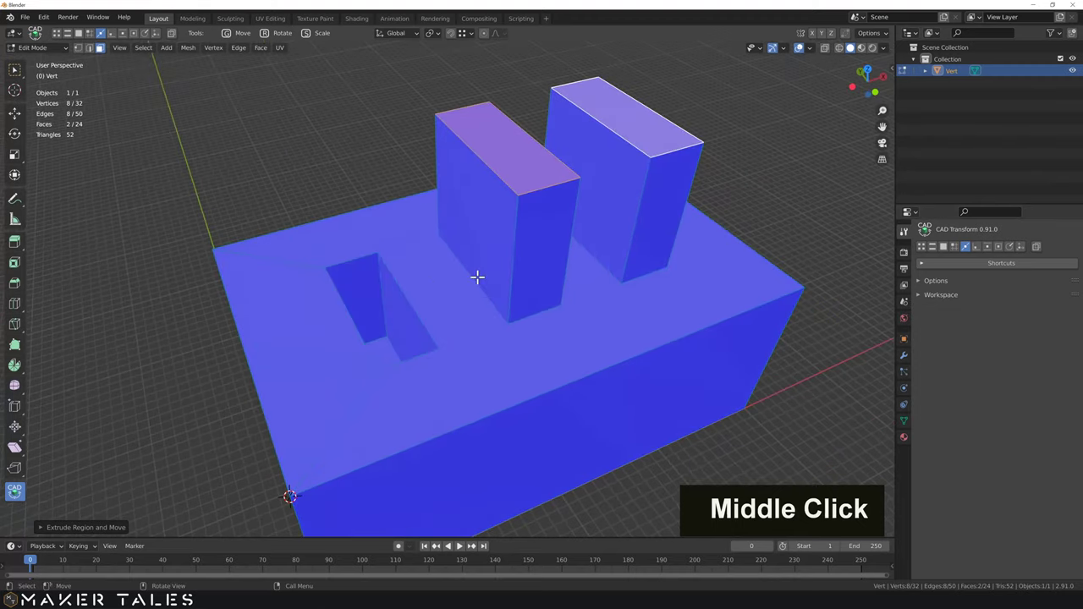
key("q")
left_click(479, 279)
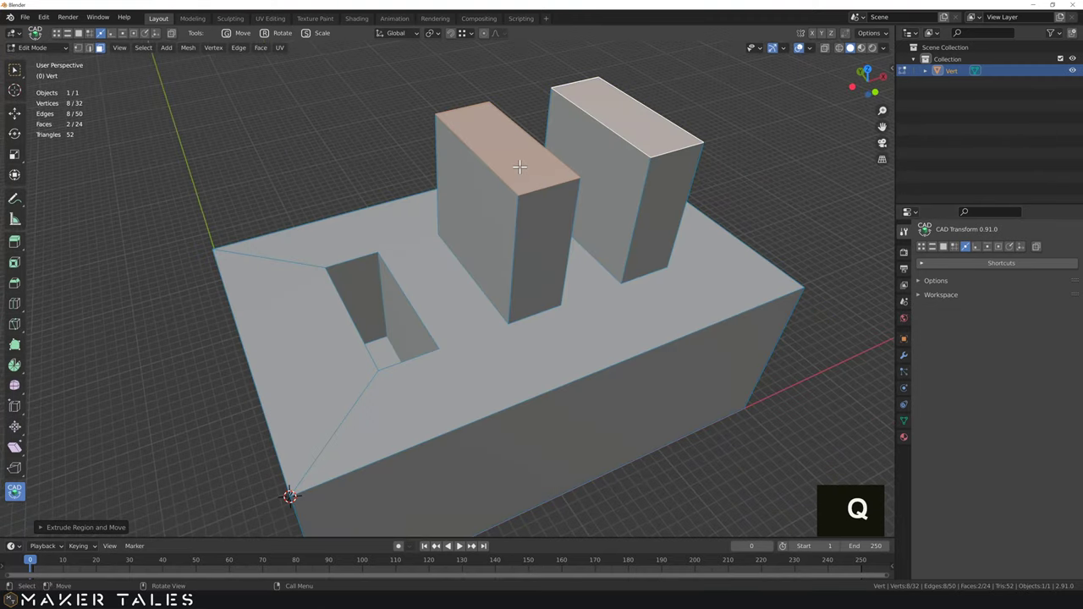
Step: Select both extruded blocks with all their linked faces and move them 10 mm down along Z
key("l")
key("l")
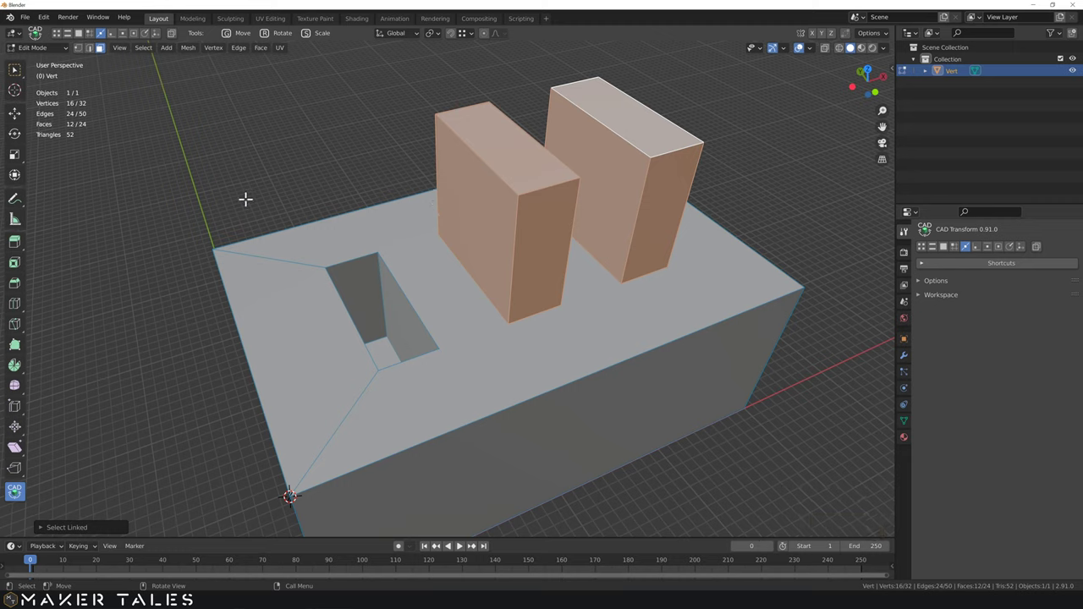
key("w")
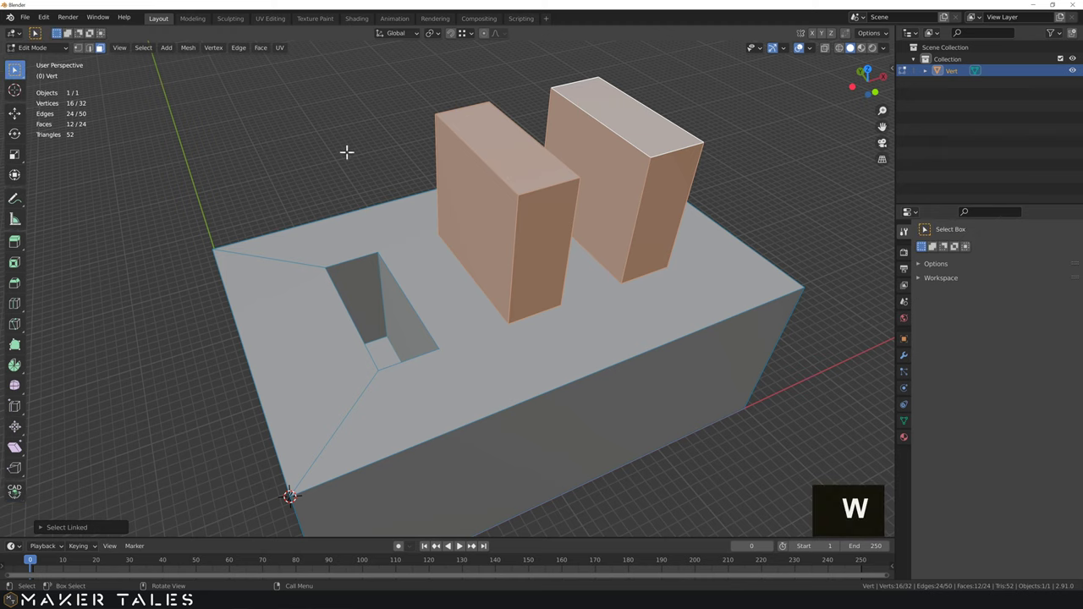
key("g")
key("z")
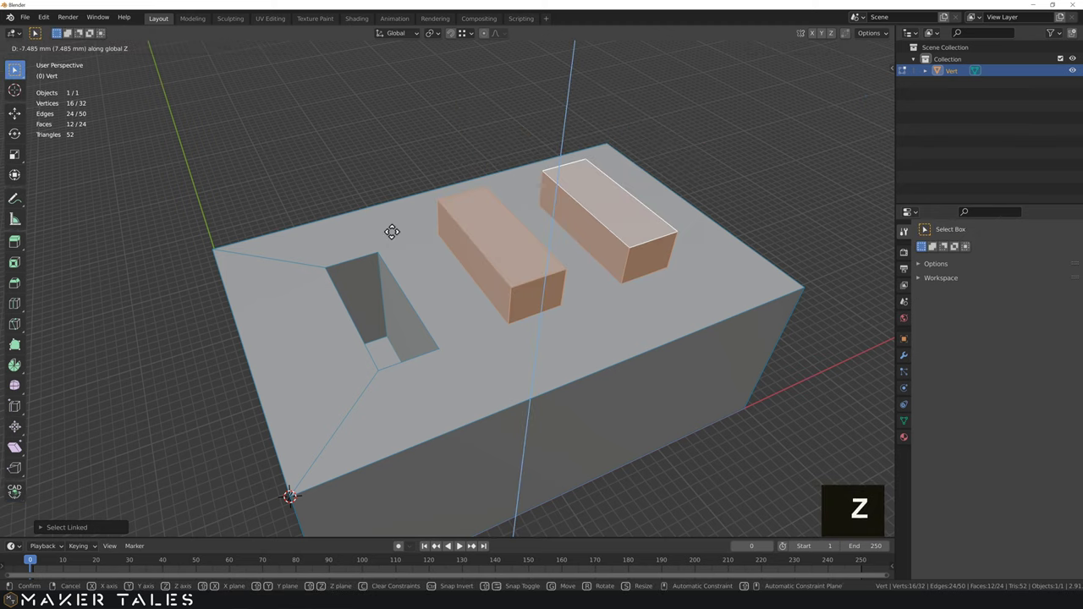
type("10")
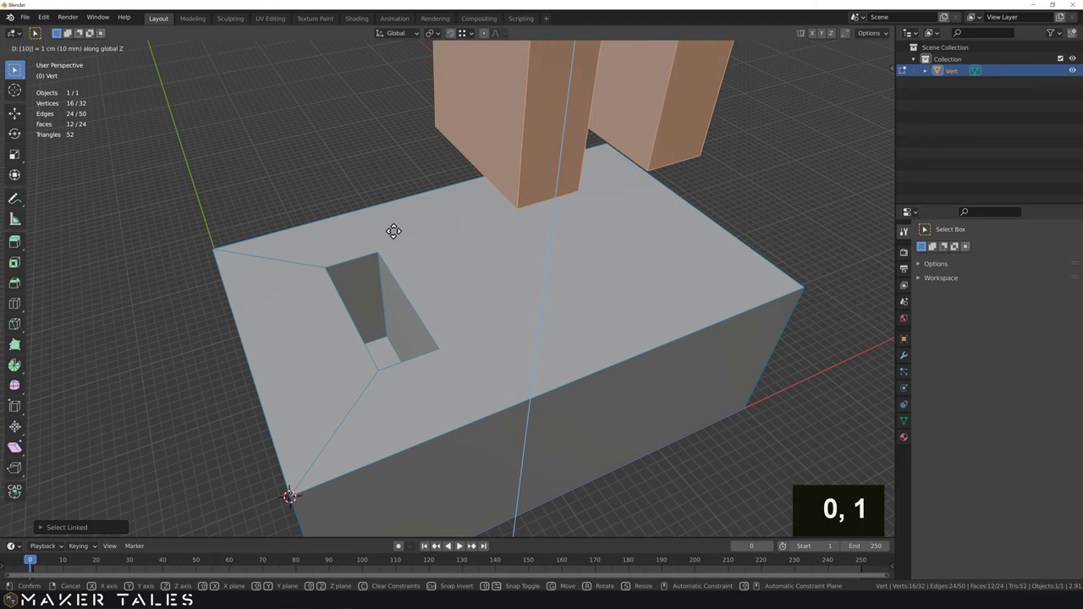
key("minus")
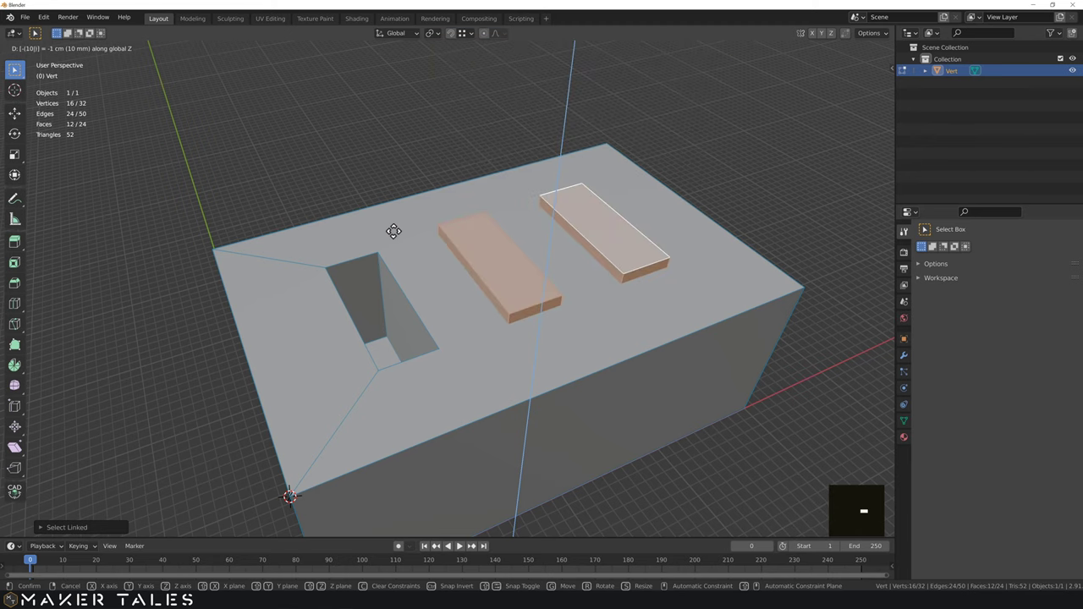
key("Return")
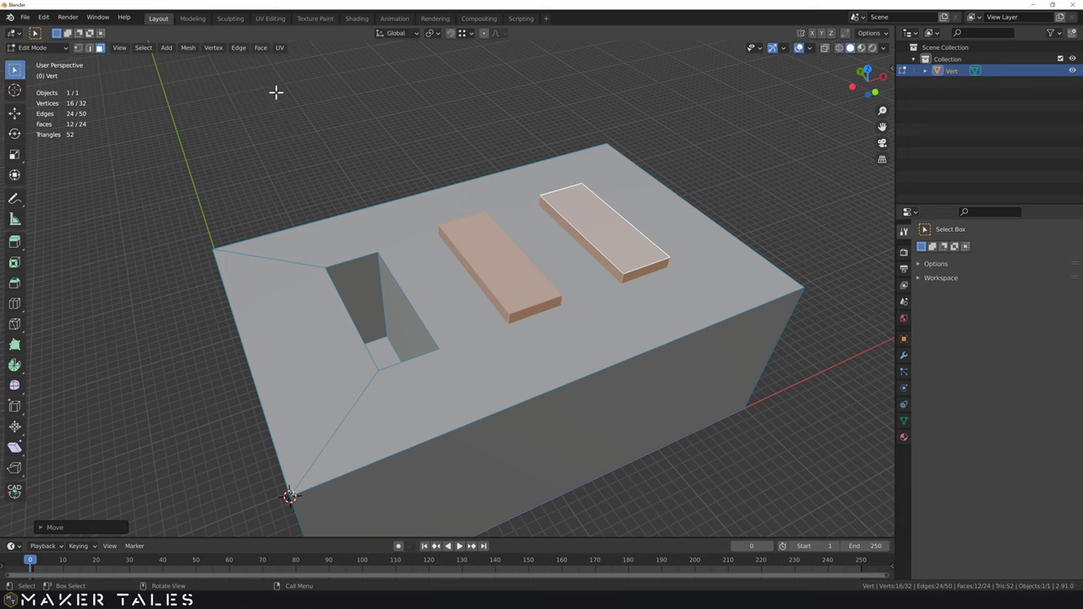
Step: Cut the two selected blocks out of the box with Intersect (Boolean) using the Difference operation
left_click(265, 50)
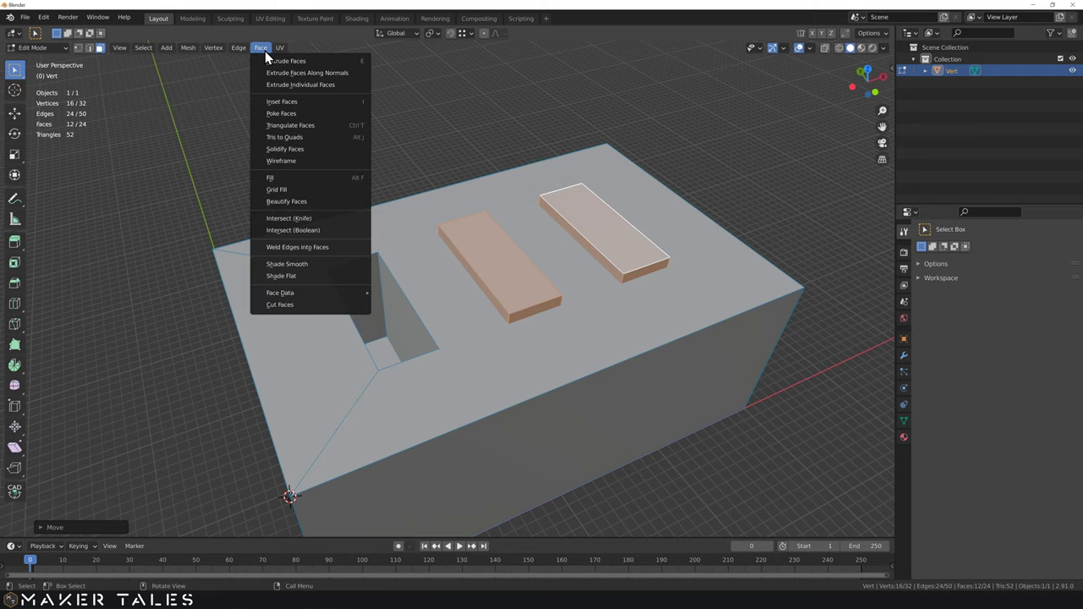
left_click(327, 232)
mouse_move(549, 248)
middle_mouse_down()
mouse_move(530, 296)
mouse_move(529, 251)
mouse_move(545, 253)
middle_mouse_up()
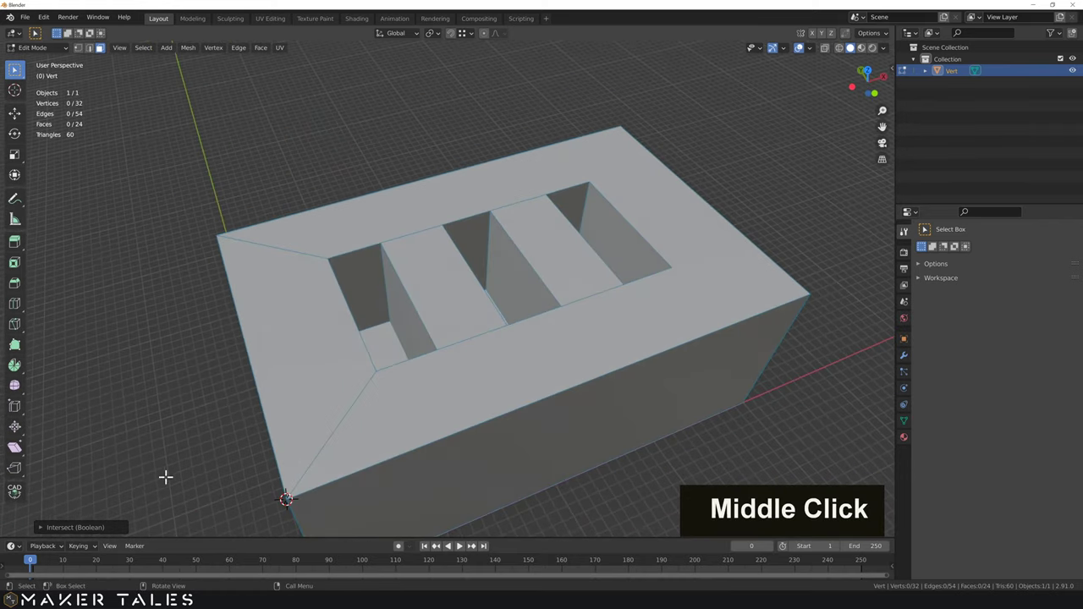
Step: Try the Union and Intersect operations on the boolean and return it to Difference
left_click(41, 527)
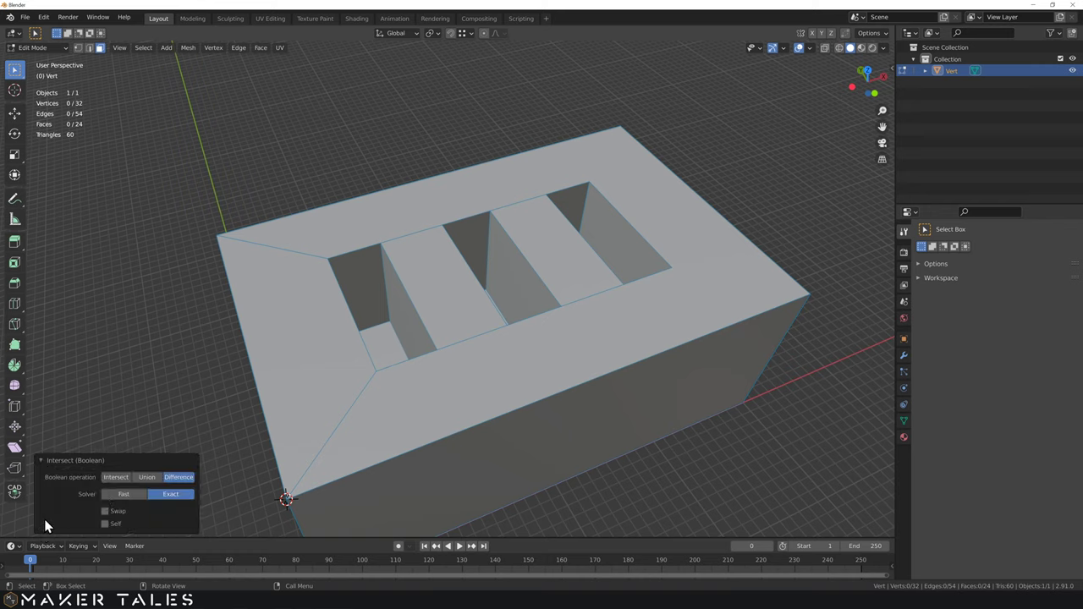
left_click(147, 478)
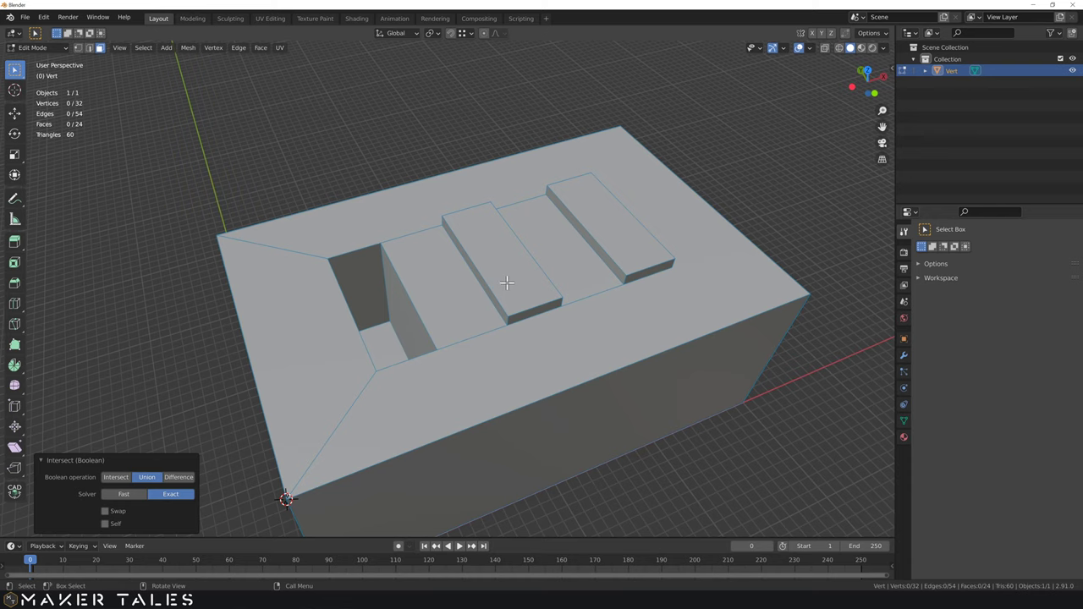
left_click(114, 478)
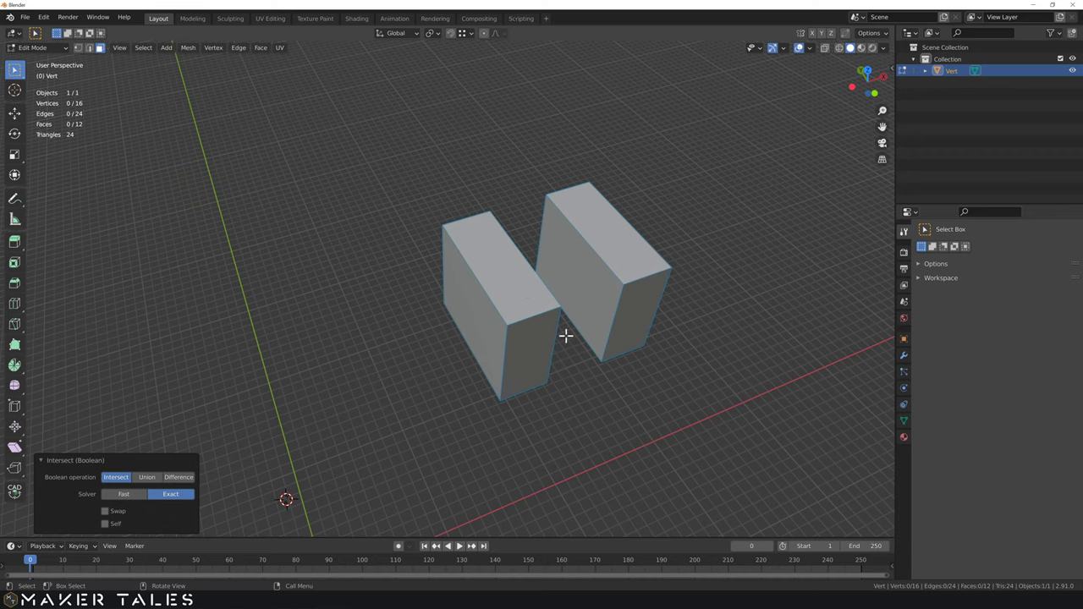
left_click(179, 477)
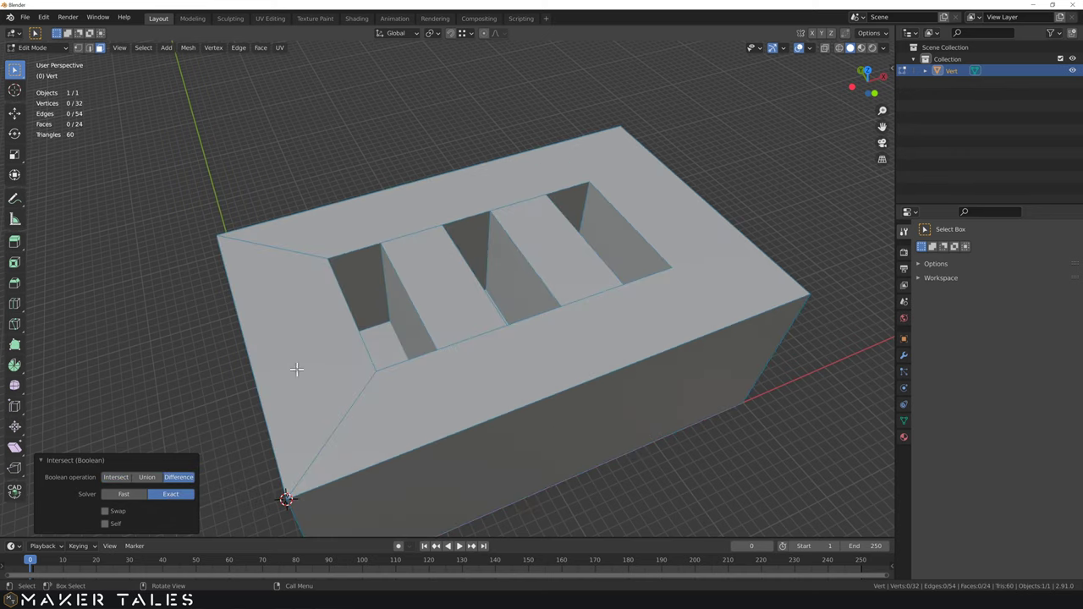
left_click(39, 460)
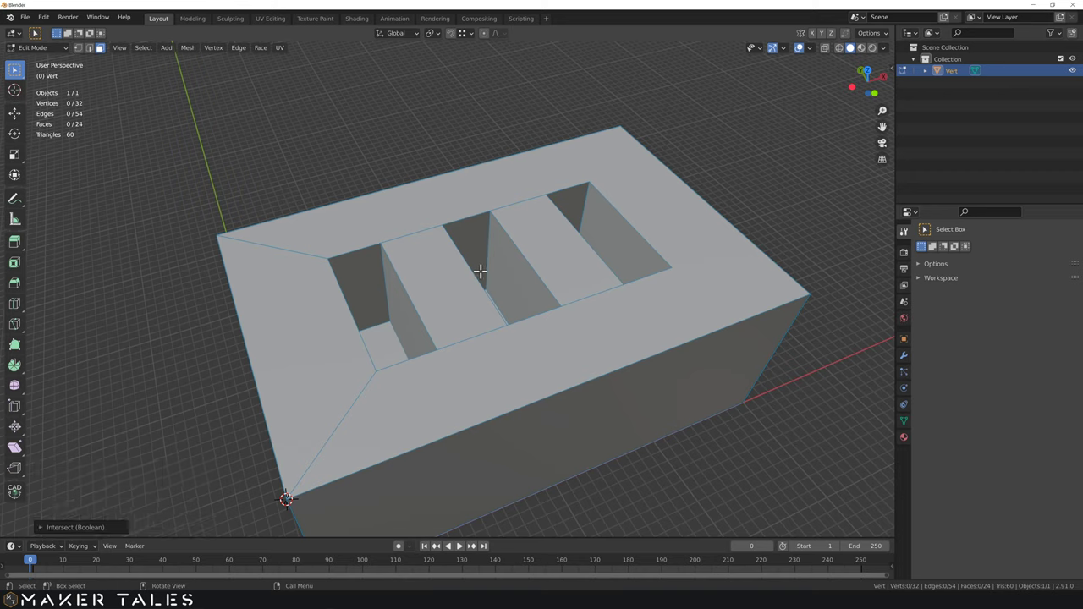
Step: Select the twelve top rim edges of the three pockets in edge select mode
left_click(408, 284)
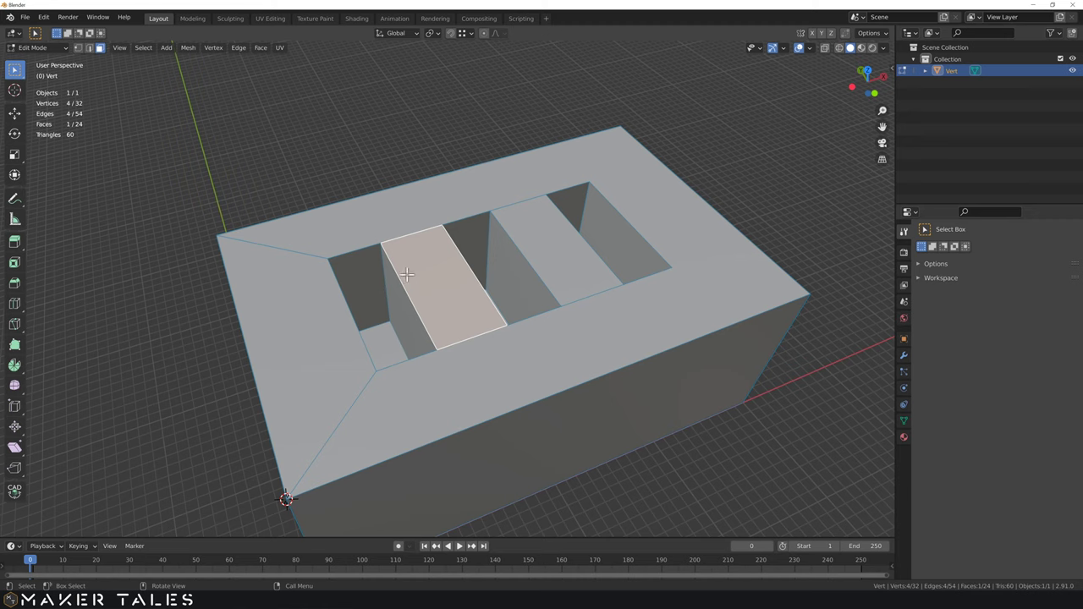
key("2")
left_click(392, 272)
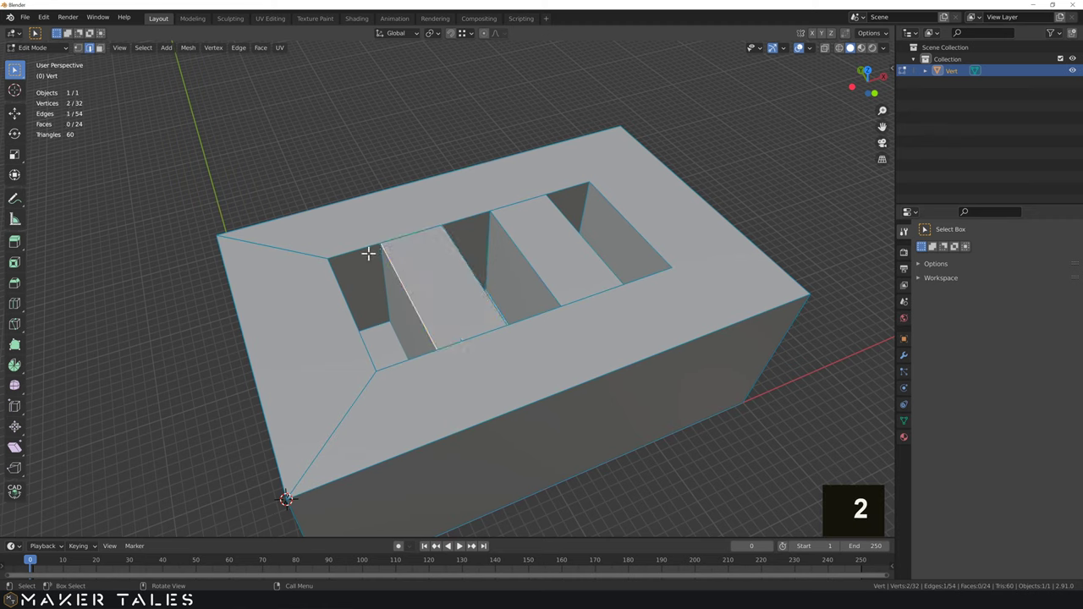
left_click(346, 296, "shift")
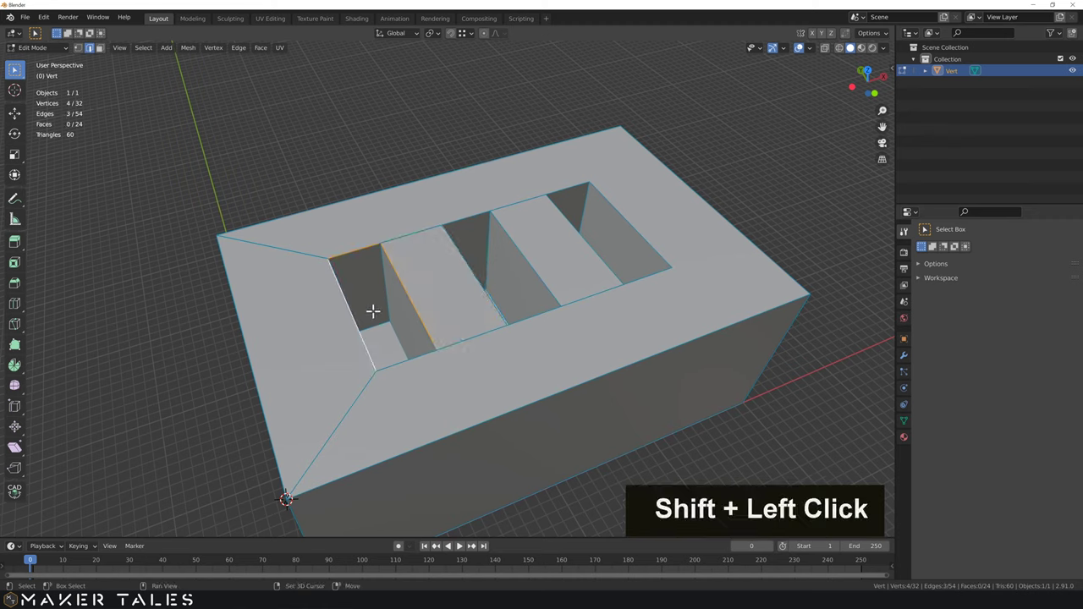
left_click(401, 359, "shift")
left_click(469, 219, "shift")
left_click(504, 227, "shift")
left_click(479, 274, "shift")
left_click(531, 316, "shift")
left_click(565, 188, "shift")
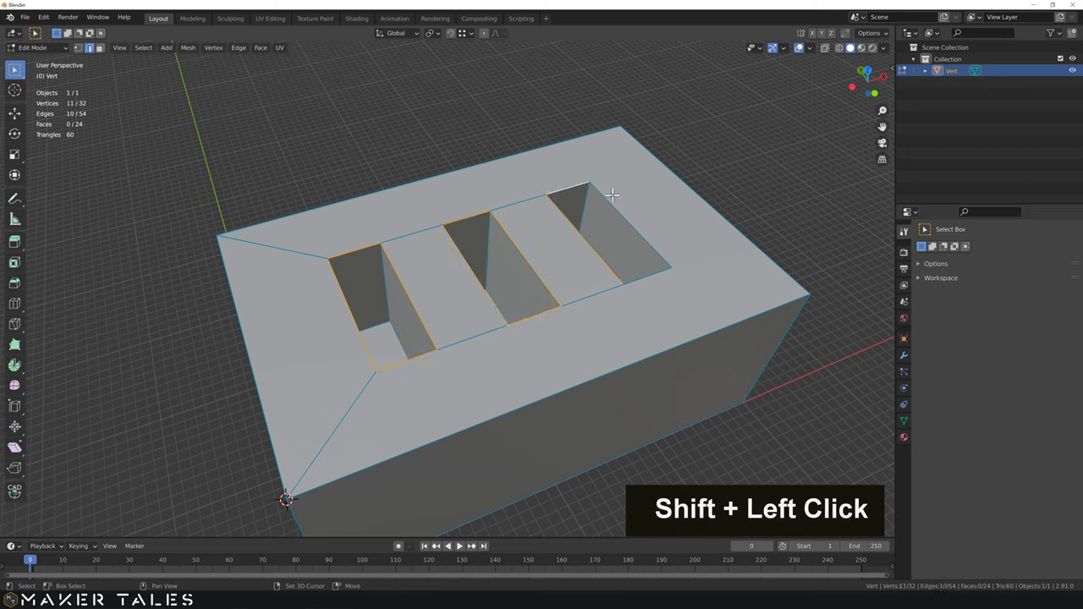
left_click(615, 200, "shift")
left_click(632, 279, "shift")
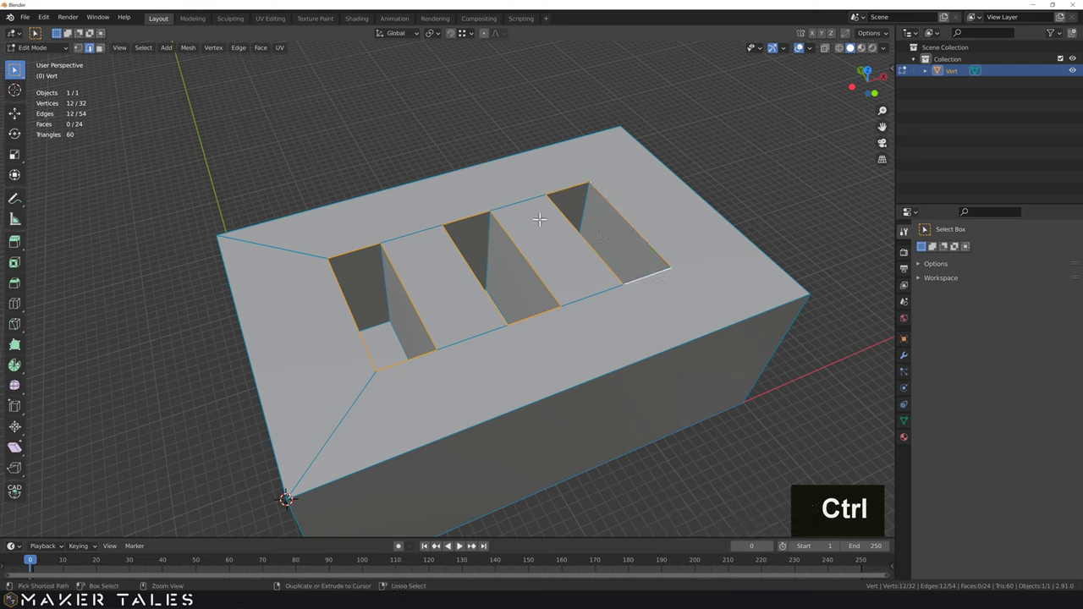
Step: Try a 1 mm wide bevel on the selected pocket rim edges, then undo it
key("ctrl+b")
left_click(539, 220)
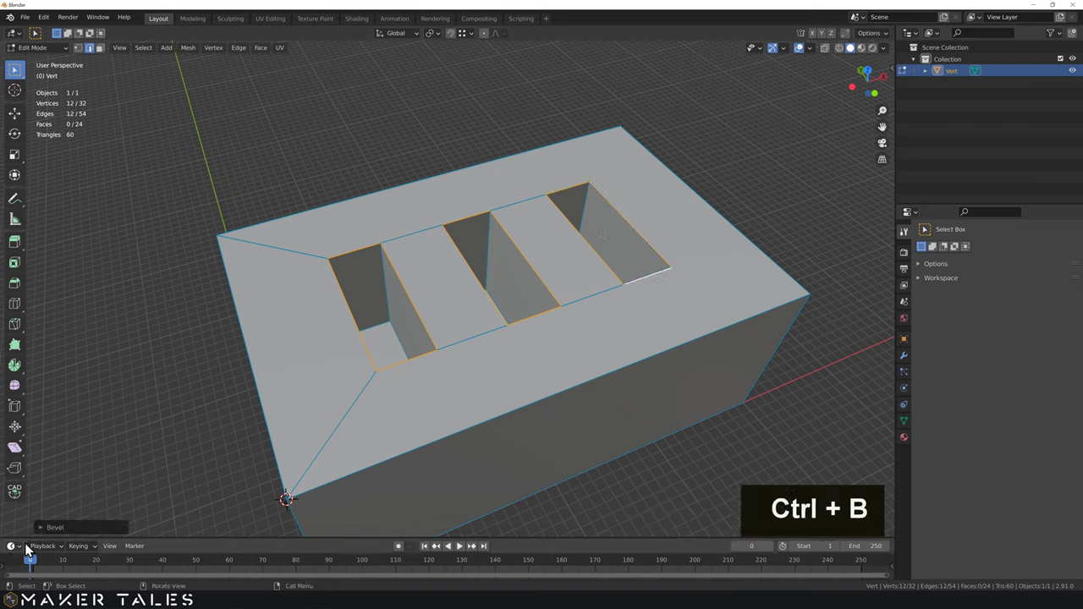
left_click(43, 526)
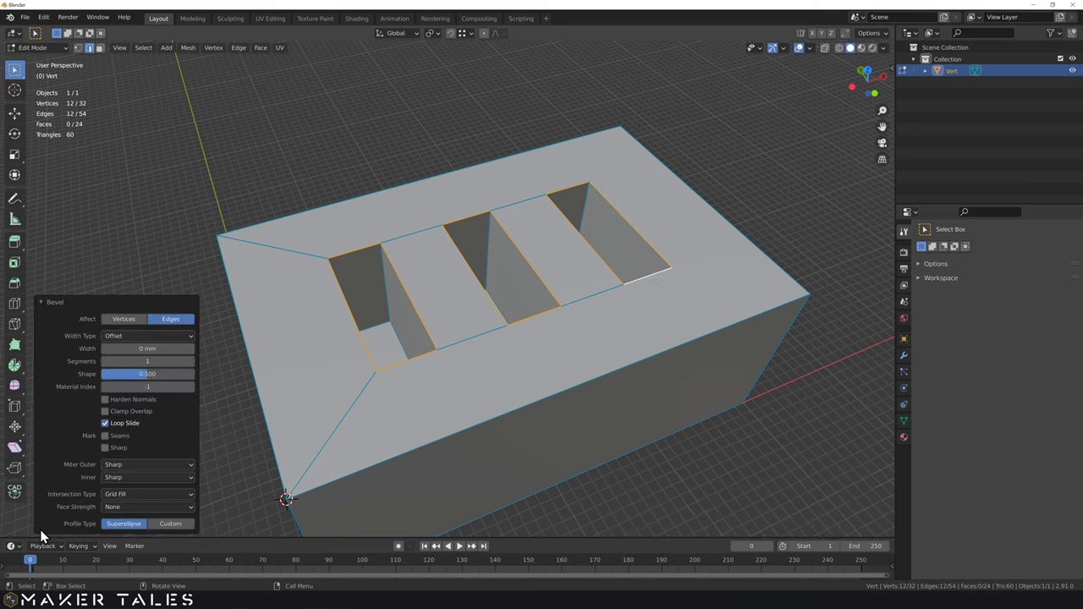
left_click(139, 348)
key("ctrl+a")
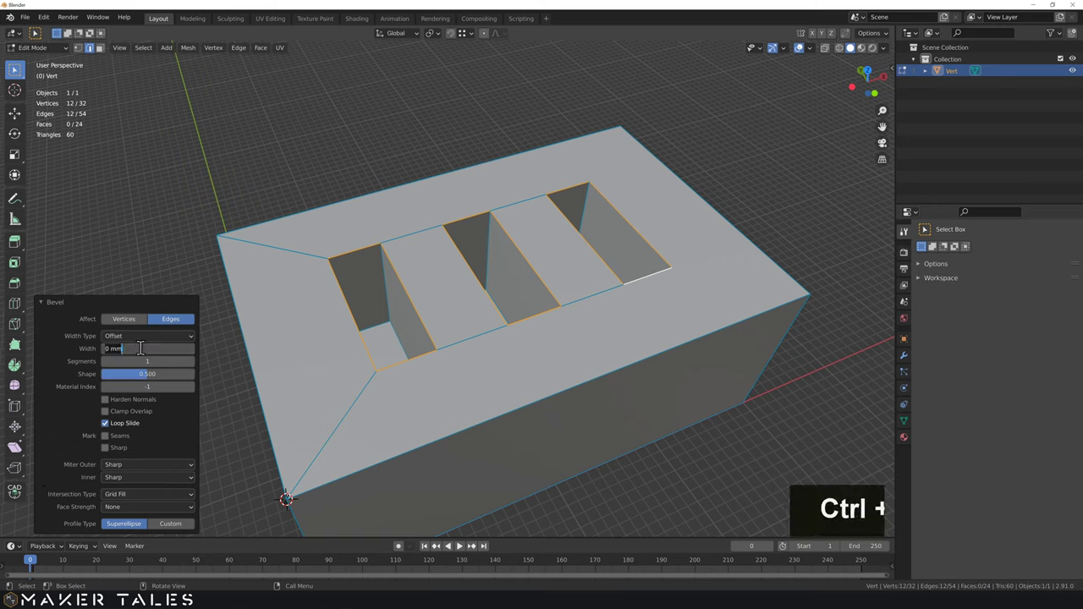
type("1")
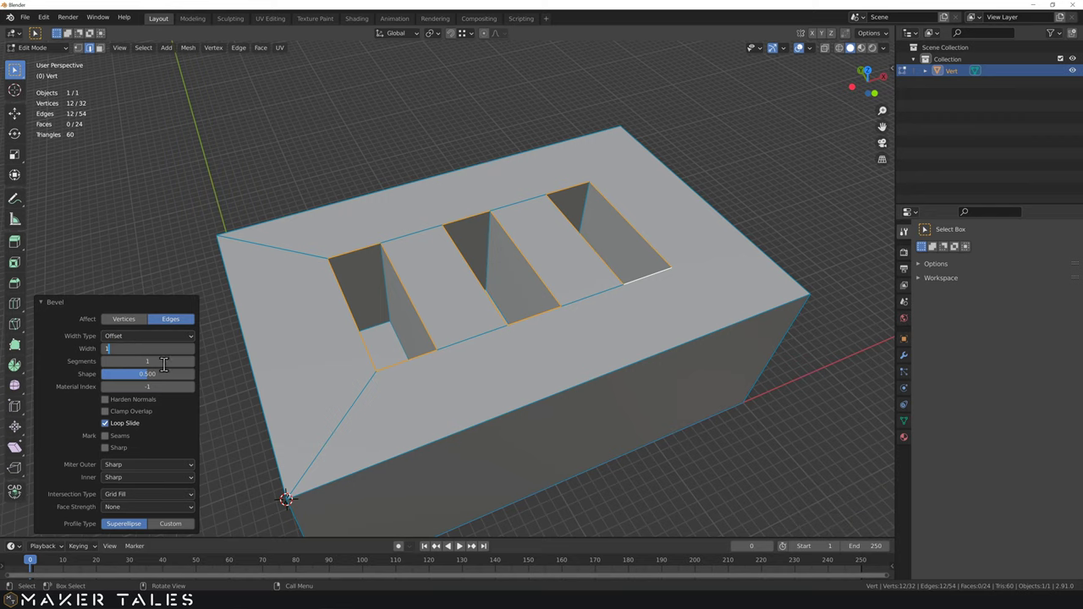
key("Return")
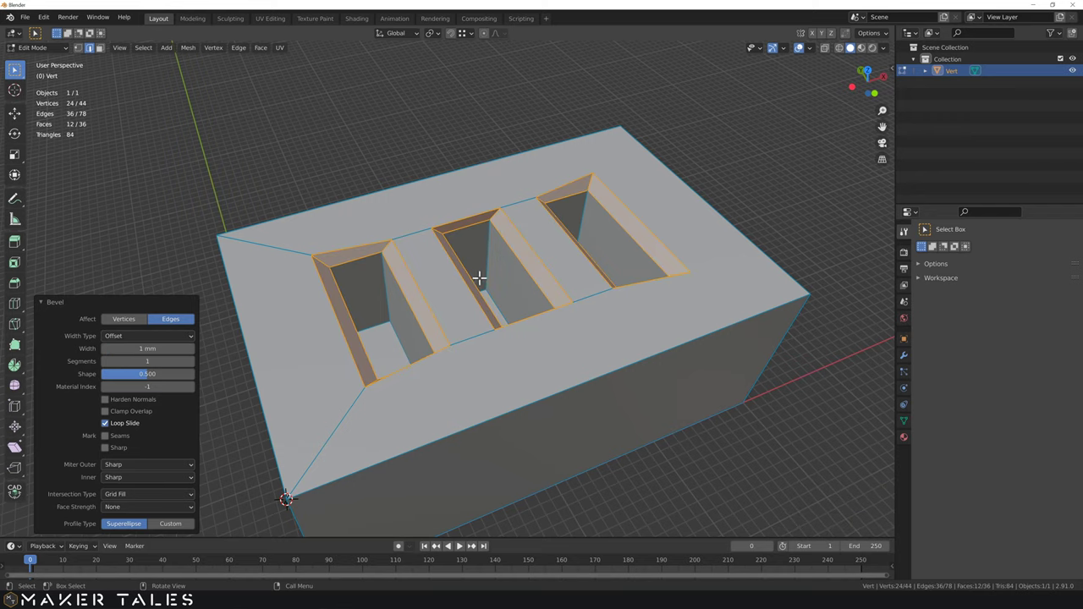
mouse_move(485, 278)
middle_mouse_down()
mouse_move(208, 350)
mouse_move(499, 273)
mouse_move(474, 271)
mouse_move(433, 308)
mouse_move(500, 280)
middle_mouse_up()
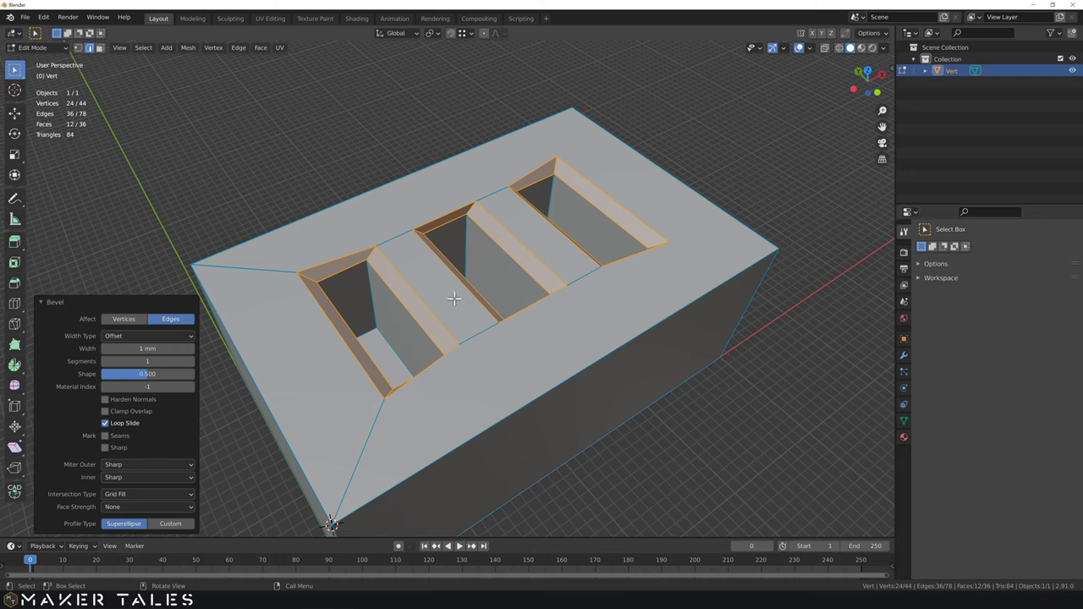
key("ctrl+z")
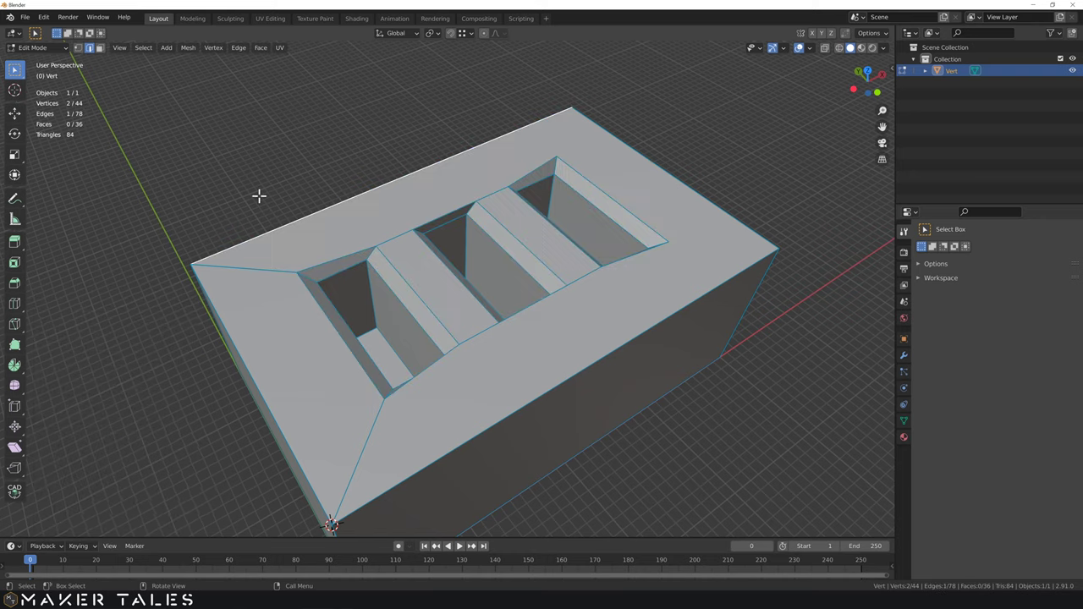
key("ctrl+z")
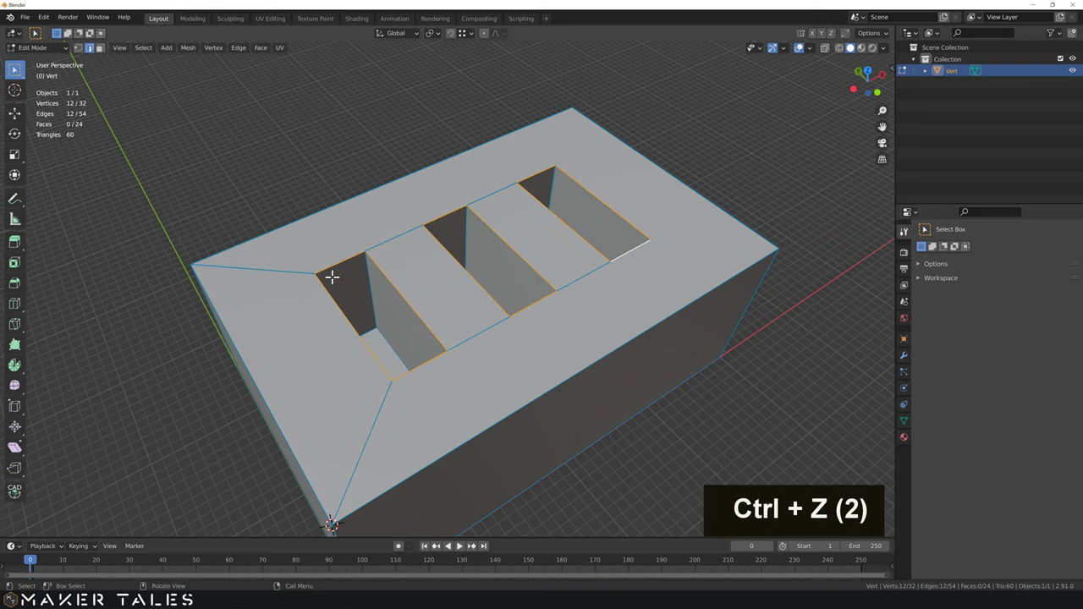
Step: Add a single centred loop cut lengthwise around the box, crossing the middle of all three pockets
middle_click_drag(262, 375, 337, 371)
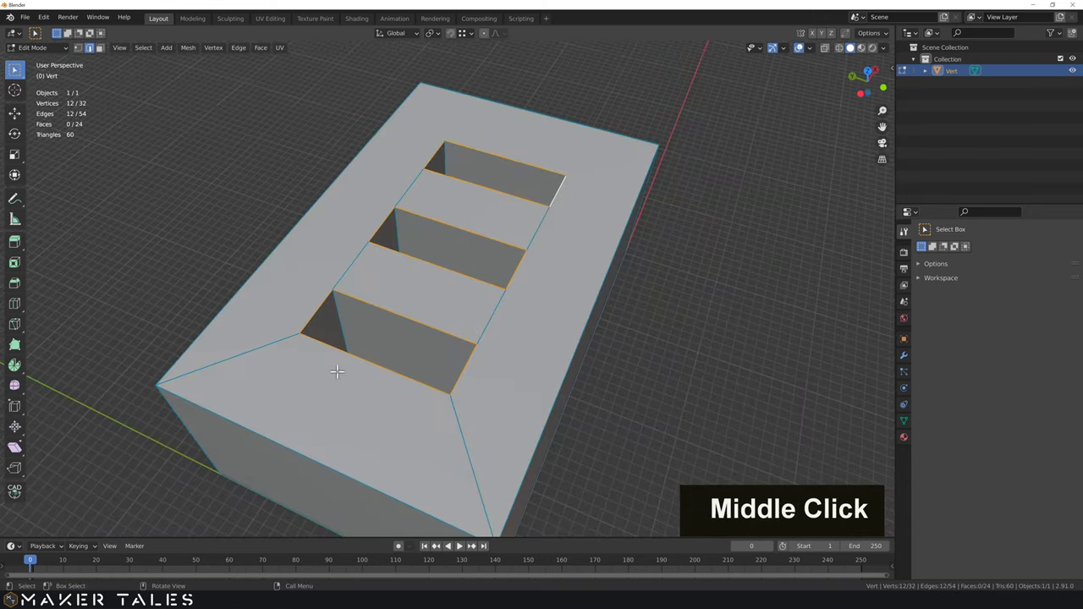
key("ctrl+r")
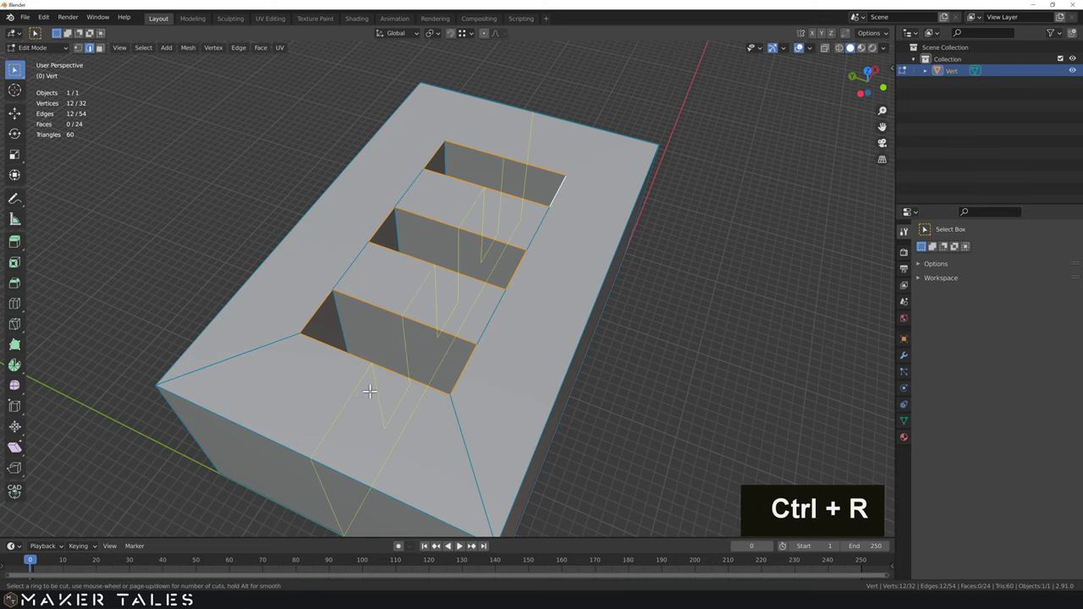
left_click(460, 368)
right_click(459, 367)
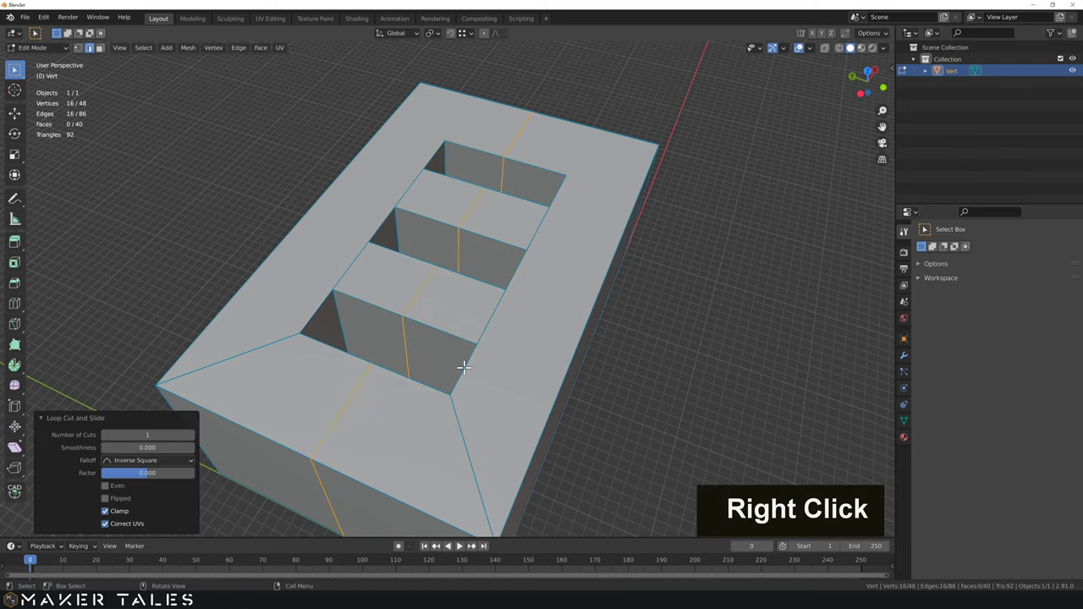
Step: Dissolve the two diagonal corner edges and the four edges linking neighbouring pockets on the box's top face
middle_click_drag(482, 360, 406, 355)
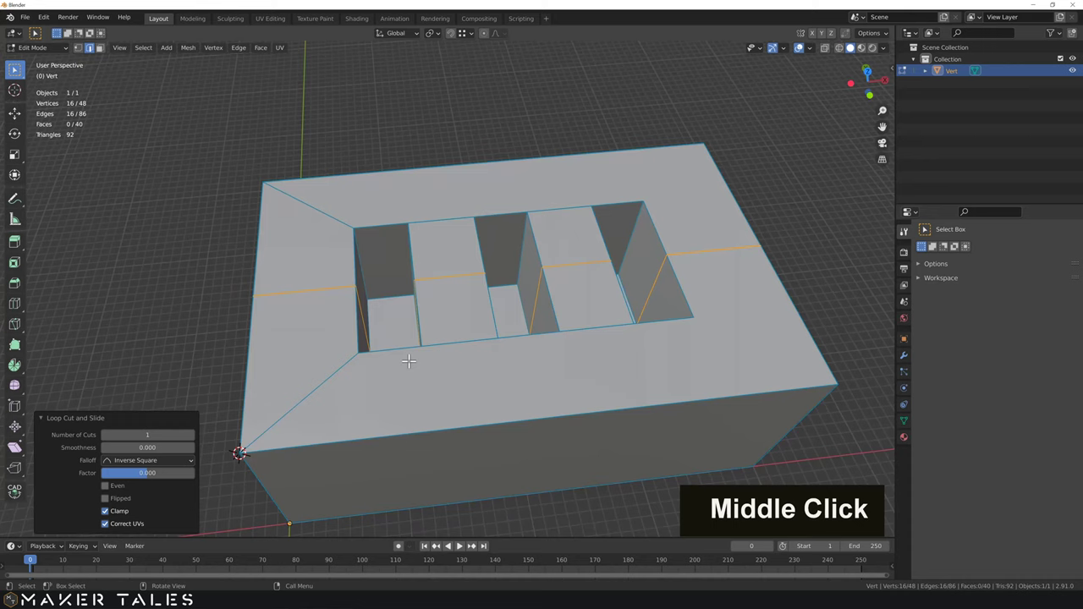
left_click(325, 379)
left_click(323, 227, "shift")
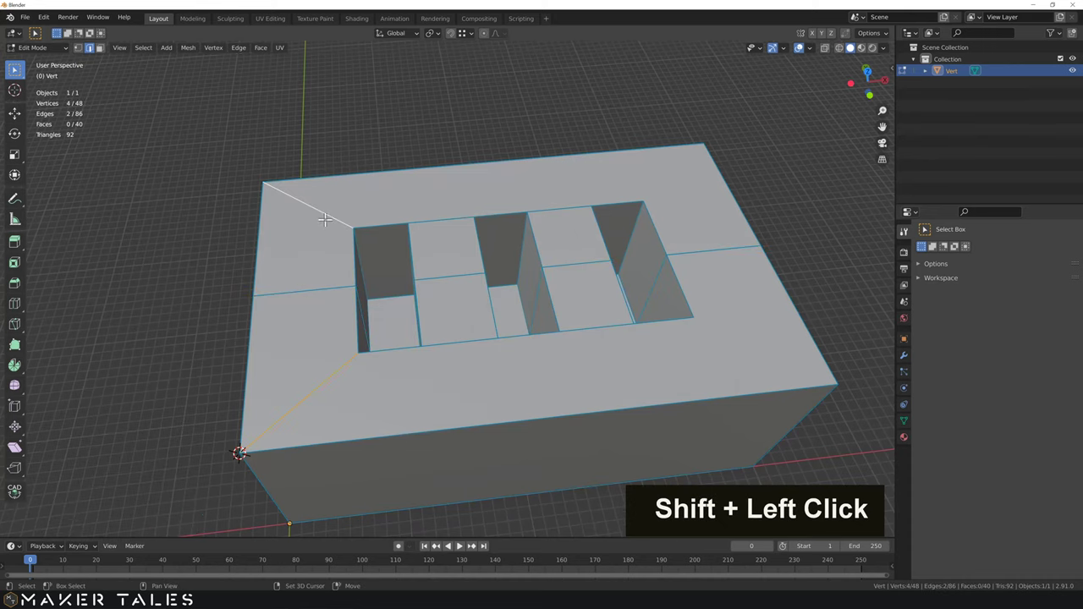
left_click(426, 222, "shift")
left_click(468, 328, "shift")
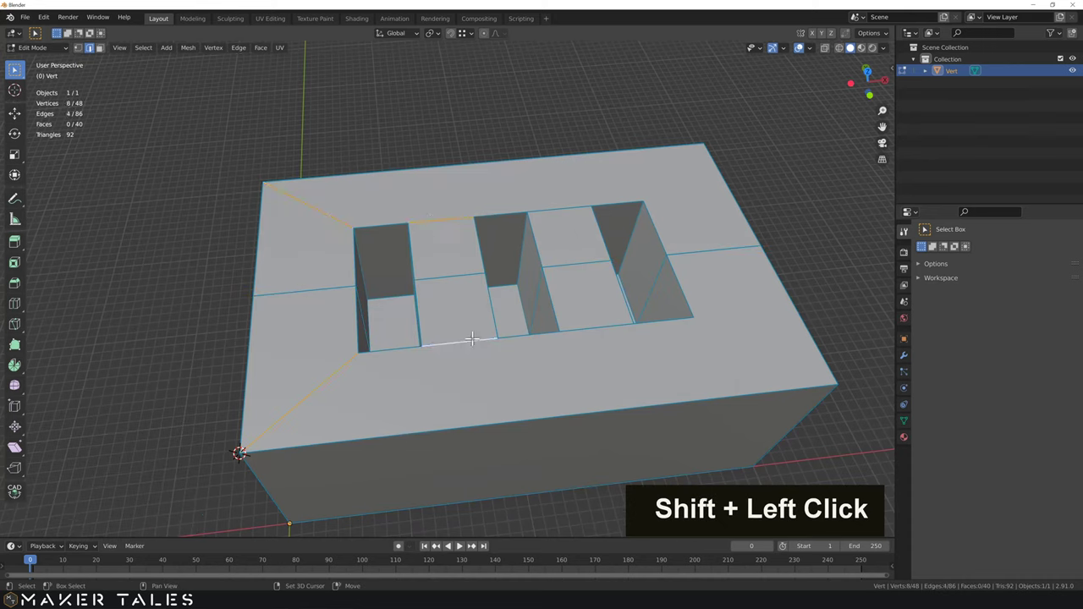
left_click(602, 315, "shift")
left_click(561, 206, "shift")
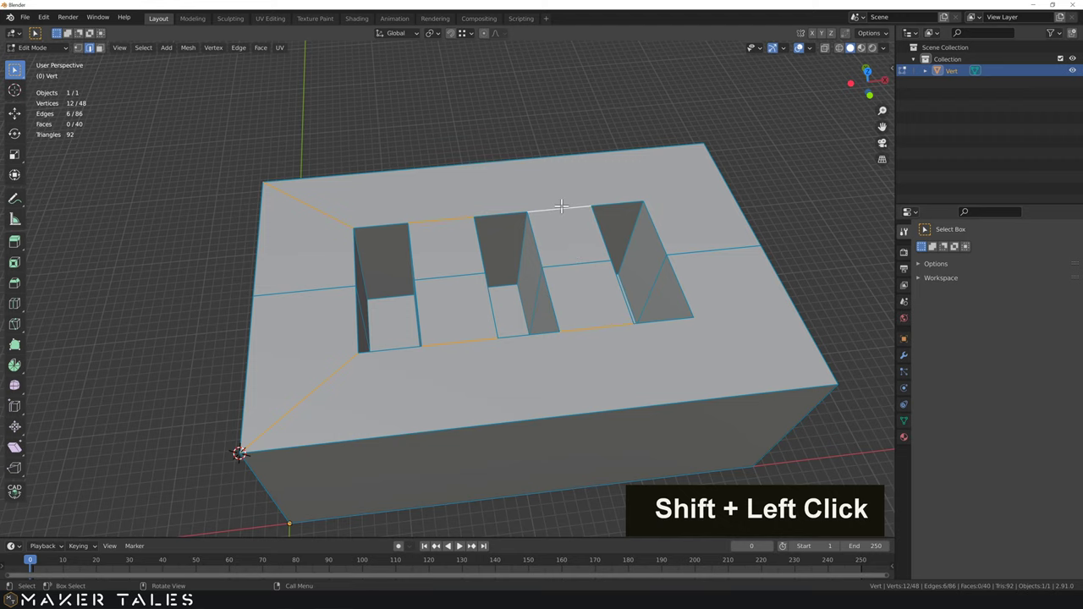
key("x")
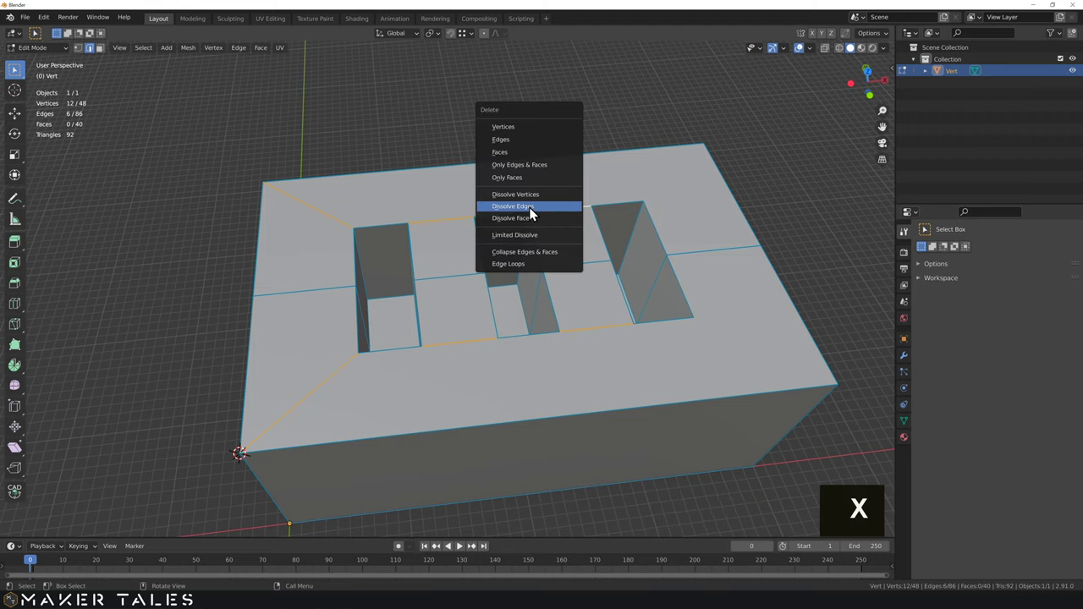
left_click(531, 212)
Step: Select all top rim edges of the three pockets, including both halves of each long side split by the loop cut
left_click(382, 226)
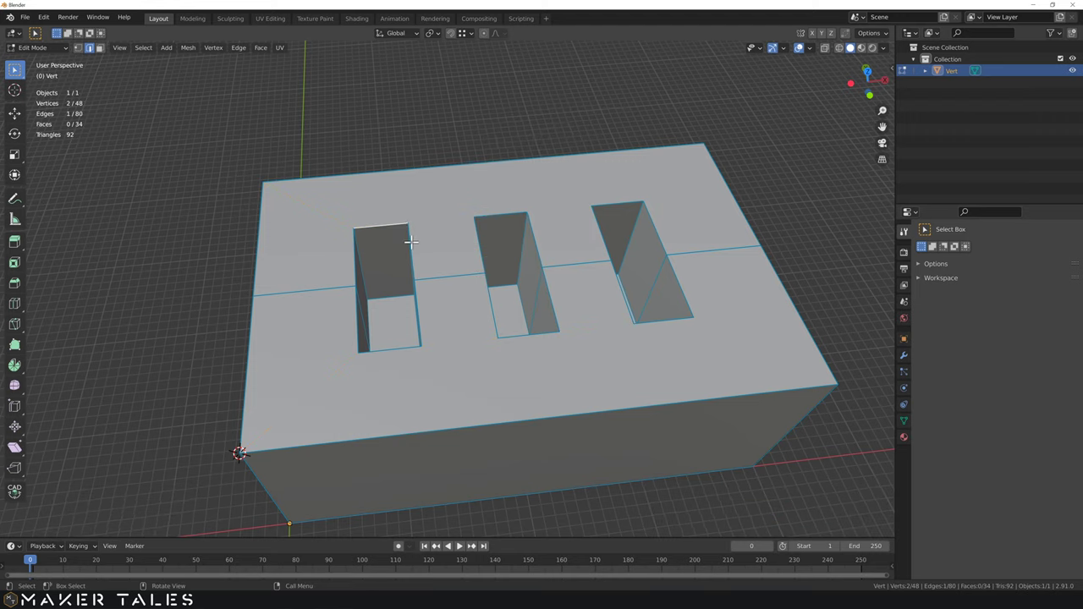
middle_click_drag(410, 242, 464, 220)
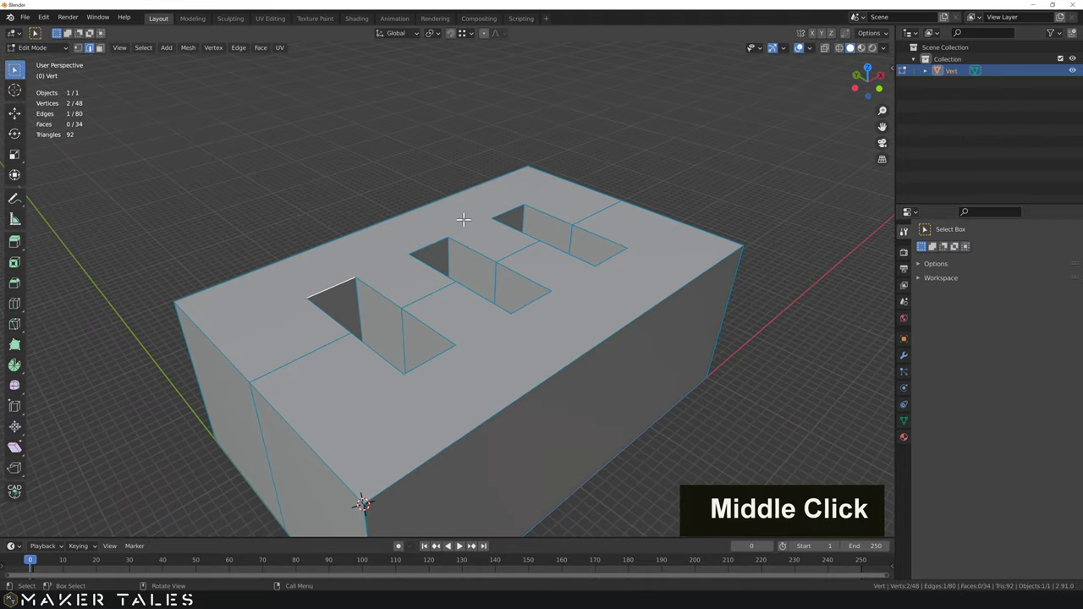
left_click(359, 306, "shift")
left_click(405, 308, "shift")
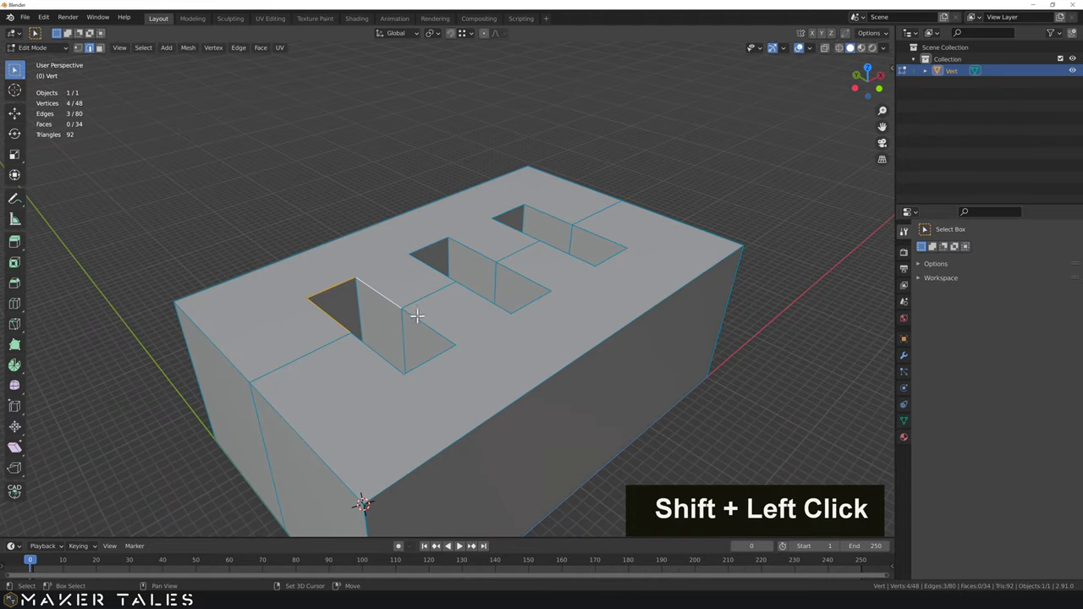
left_click(426, 315, "shift")
key("c")
scroll(375, 358, "down", 2)
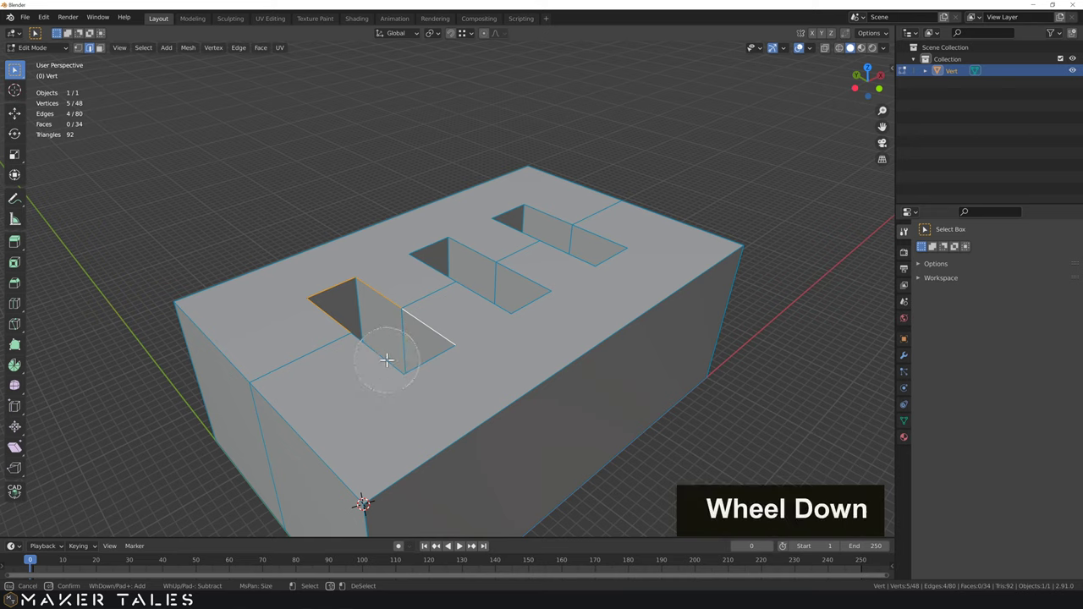
scroll(392, 360, "up", 2)
left_click(385, 359)
mouse_move(385, 360)
left_mouse_down()
mouse_move(435, 359)
mouse_move(483, 317)
mouse_move(449, 258)
mouse_move(429, 265)
mouse_move(425, 250)
mouse_move(471, 246)
mouse_move(518, 278)
mouse_move(529, 308)
left_mouse_up()
mouse_move(531, 235)
left_mouse_down()
mouse_move(508, 230)
mouse_move(504, 210)
mouse_move(546, 212)
mouse_move(615, 256)
left_mouse_up()
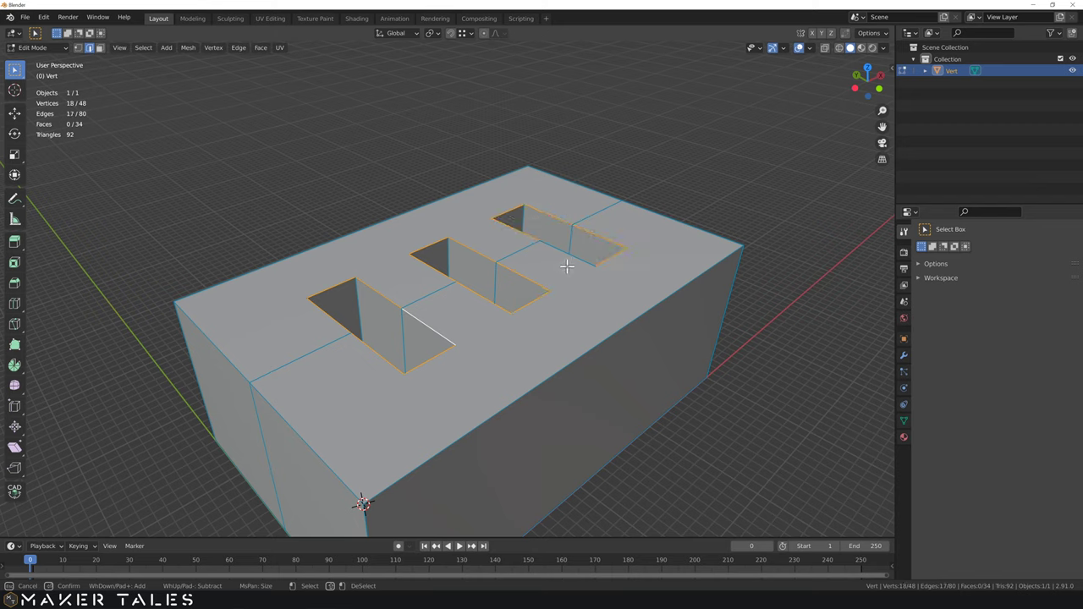
right_click(577, 238)
Step: Bevel the selected pocket rim edges with a width of 1 mm and one segment
middle_click_drag(587, 231, 504, 279)
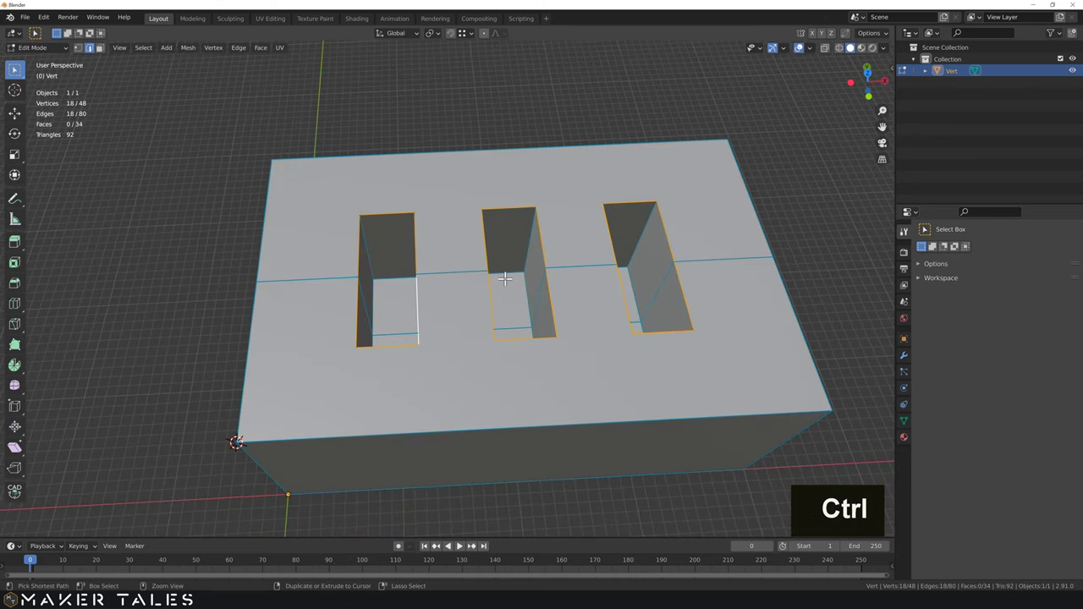
key("ctrl+b")
left_click(505, 280)
left_click(127, 354)
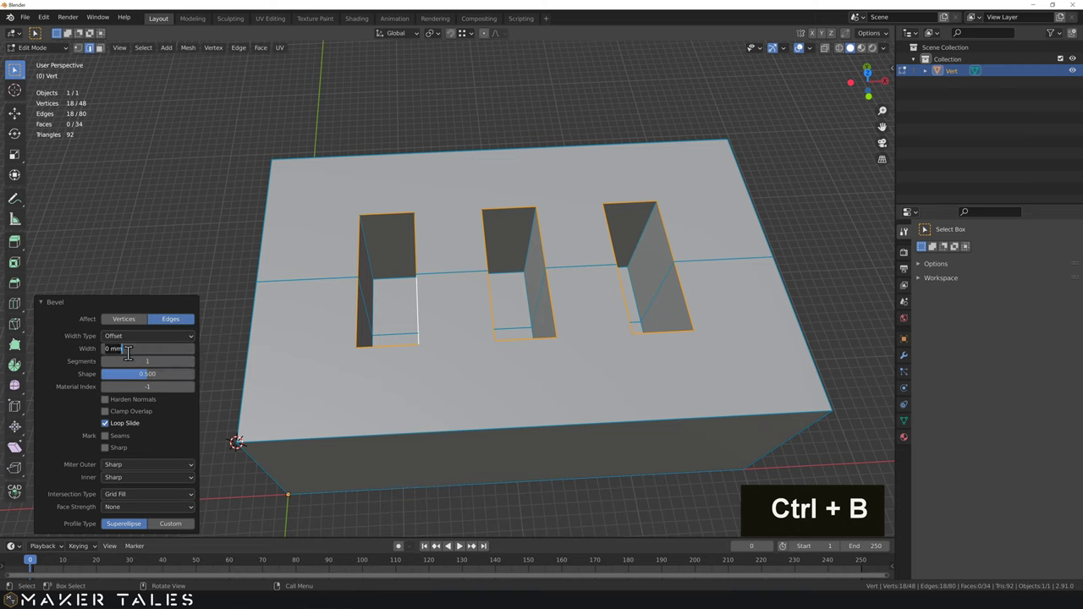
type("1")
key("Return")
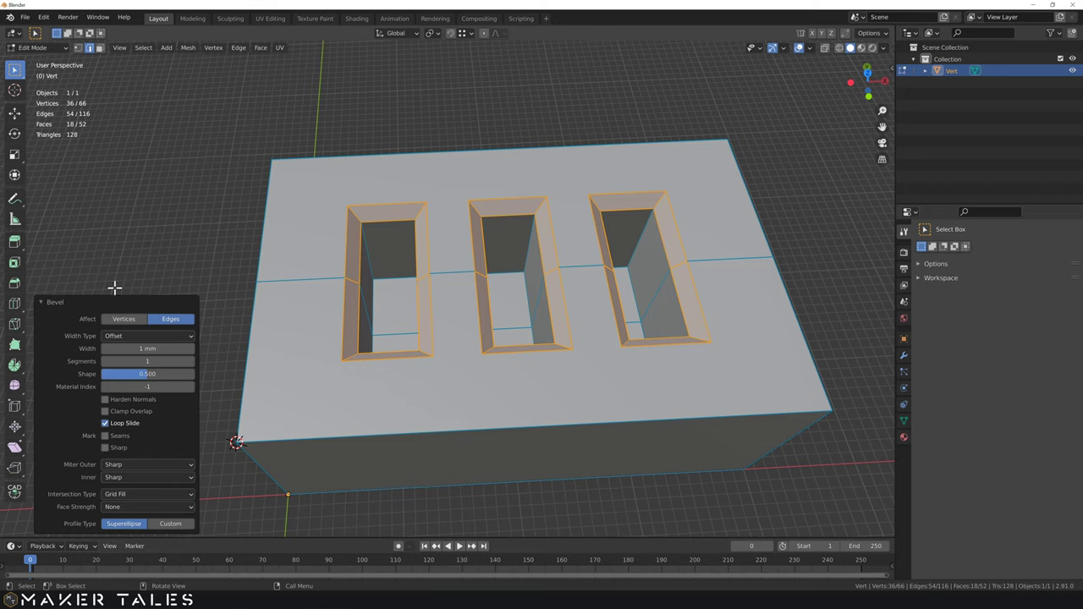
left_click(41, 303)
Step: Select the complete outer perimeter of the box's top face and bevel it freehand into a wide single-segment chamfer
middle_click_drag(235, 312, 280, 242)
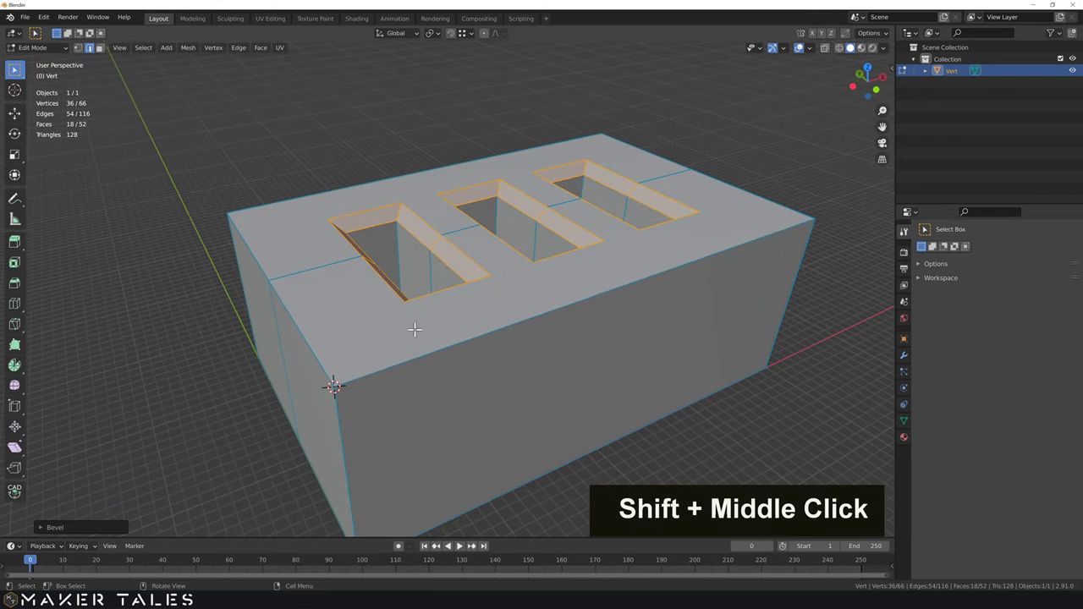
left_click(687, 263)
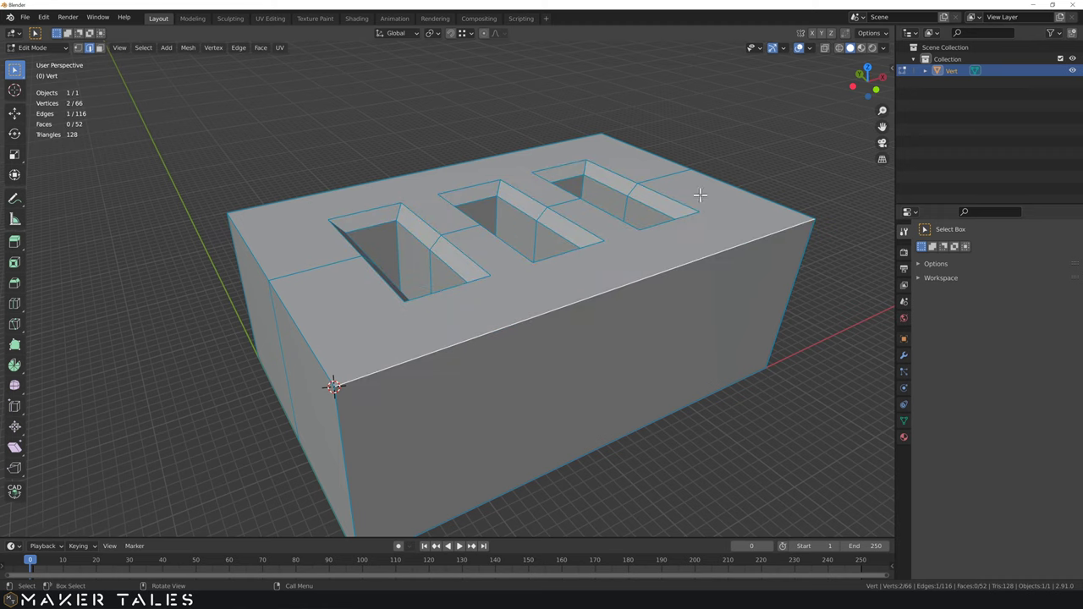
left_click(719, 252, "alt")
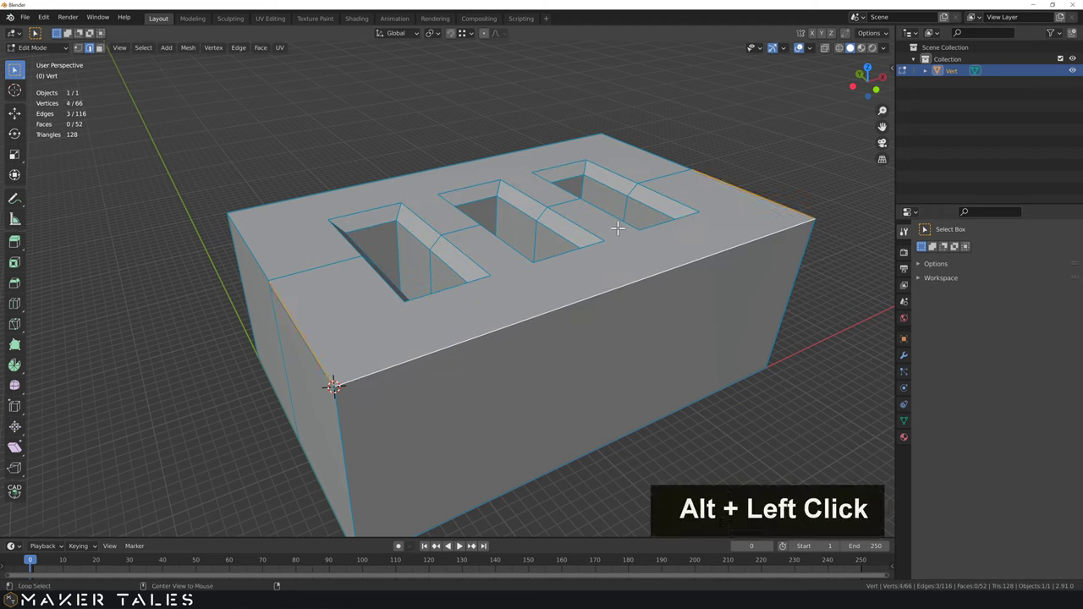
left_click(363, 185, "alt+shift")
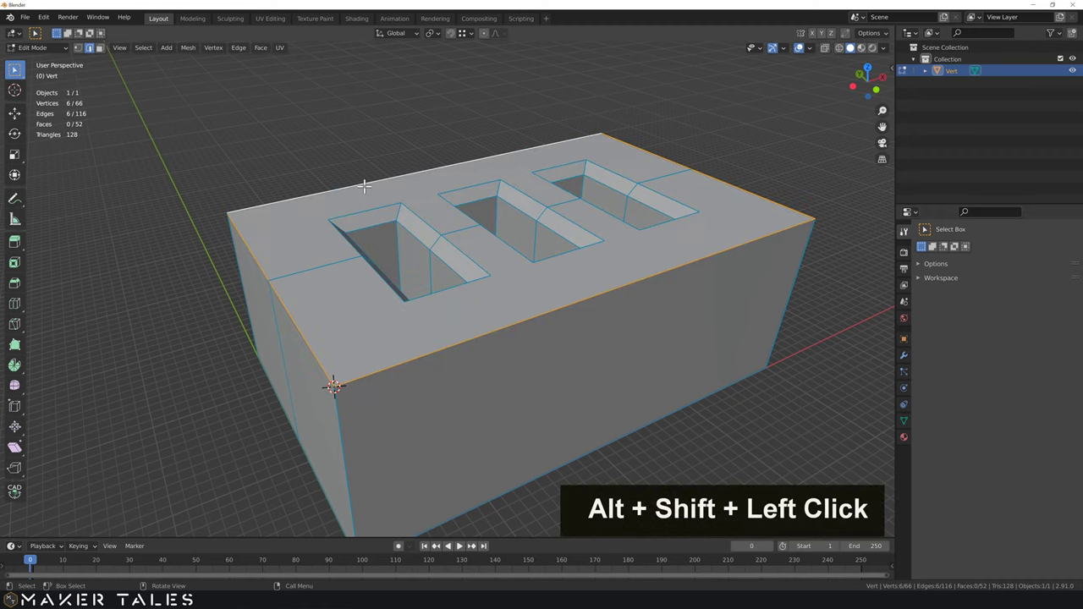
key("ctrl+b")
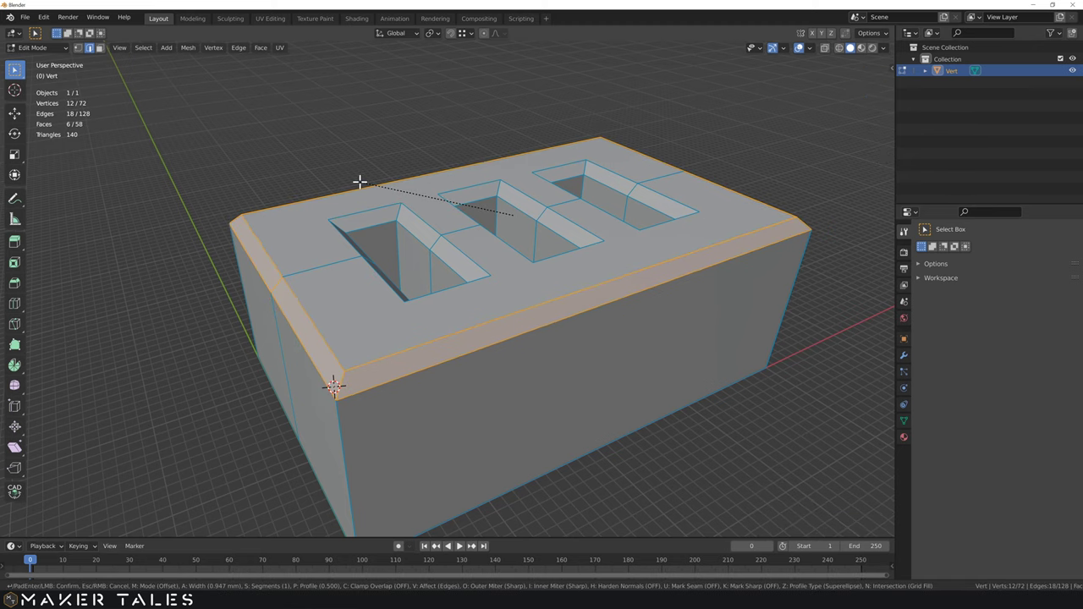
left_click(353, 181)
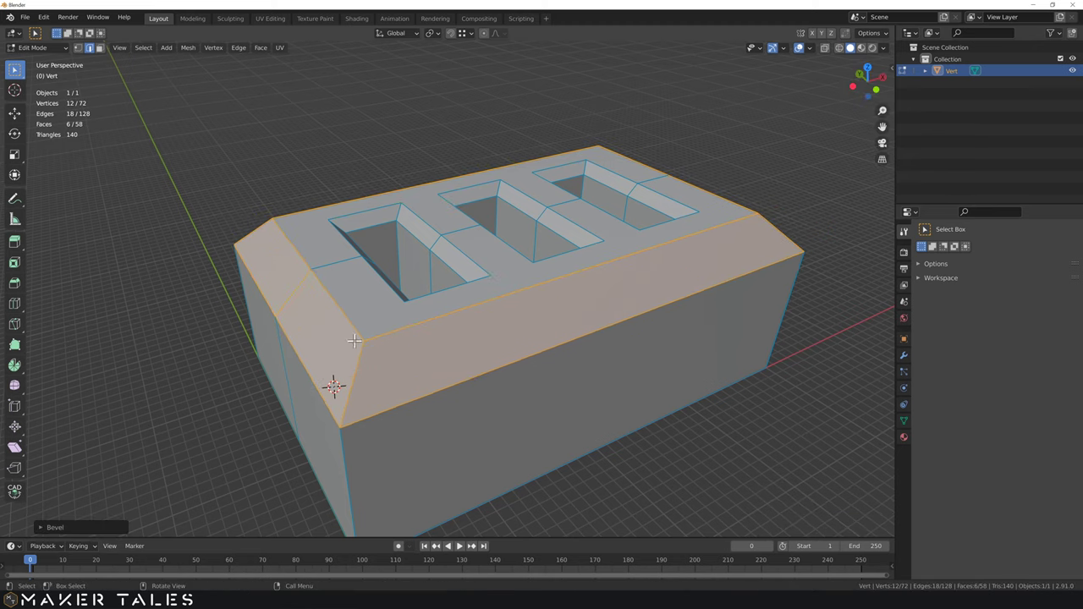
Step: Try a freehand single-segment bevel on the slanted chamfer edge at the box's front corner
left_click(353, 370)
key("ctrl+b")
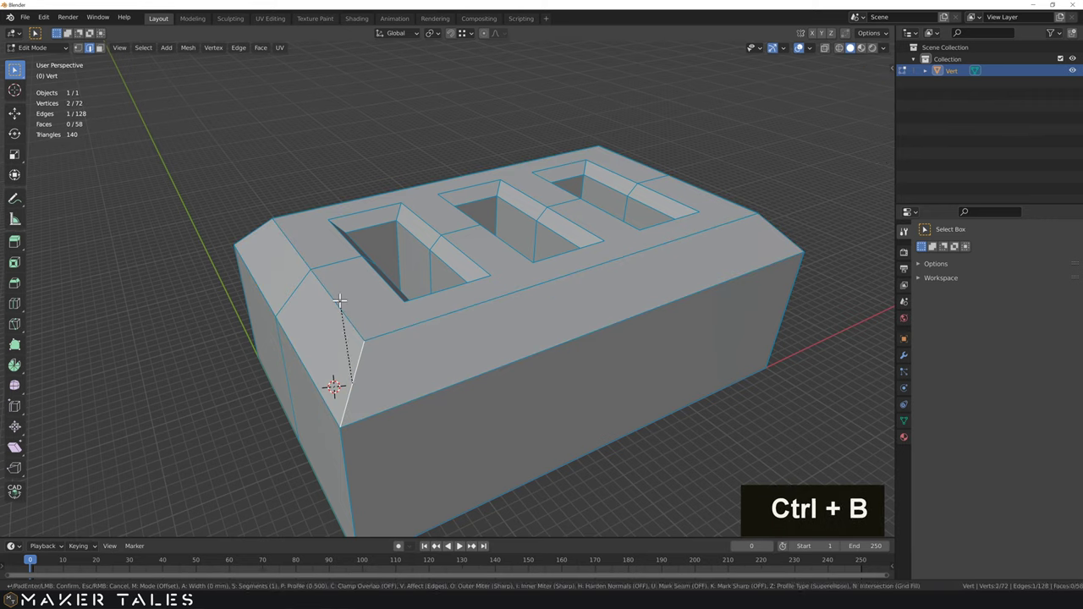
left_click(312, 298)
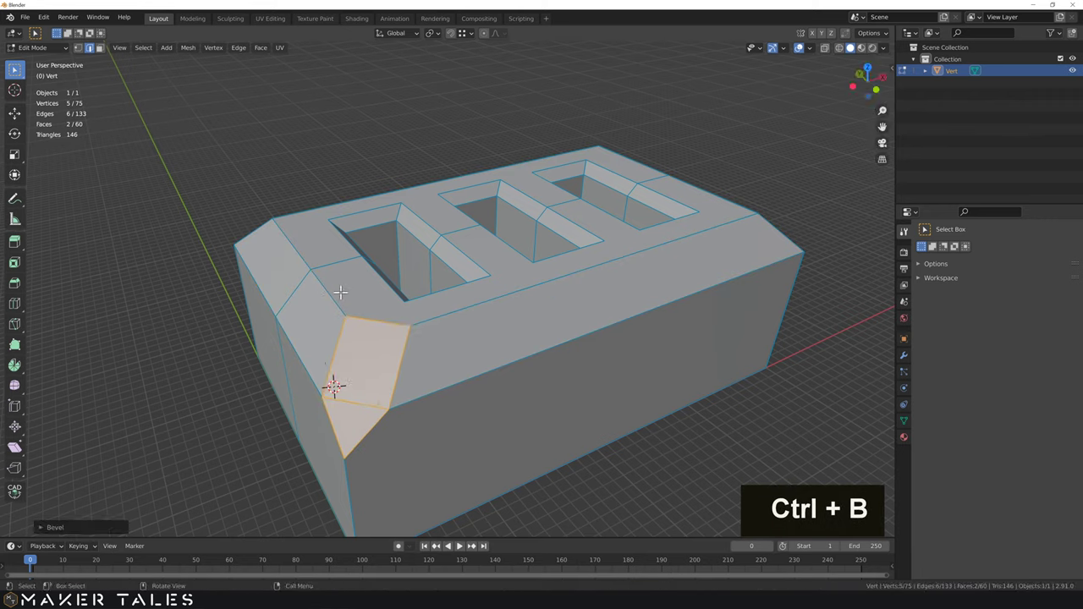
Step: Undo the corner edge bevel and the wide chamfer around the box's top perimeter
key("ctrl+z")
key("ctrl+z")
key("ctrl+z")
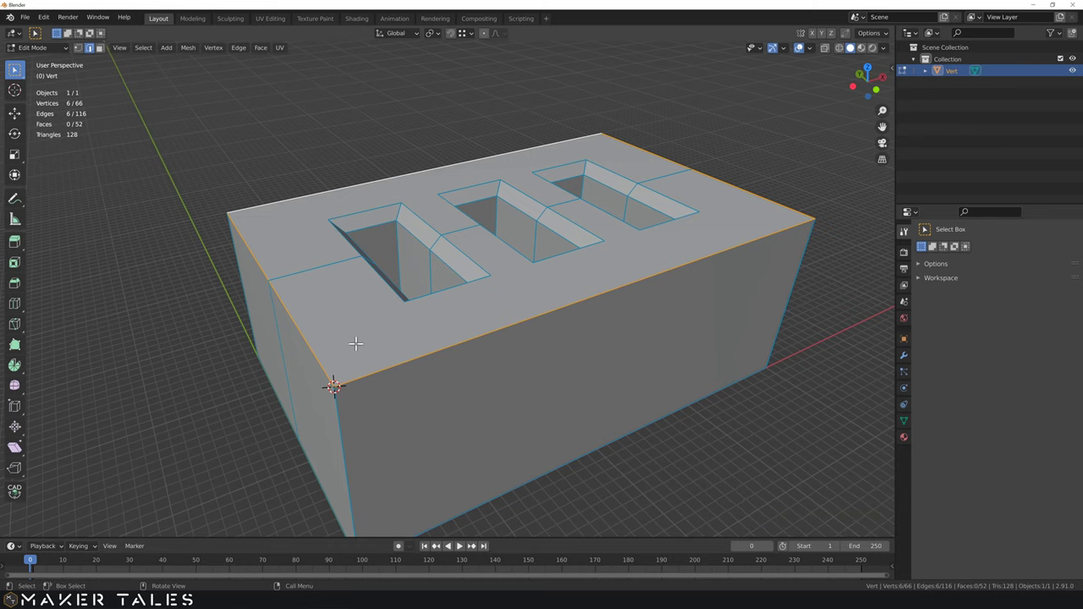
Step: Switch to vertex selection and select only the four outer corner vertices of the box's top face
mouse_move(346, 320)
middle_mouse_down()
mouse_move(336, 322)
mouse_move(356, 334)
middle_mouse_up()
key("1")
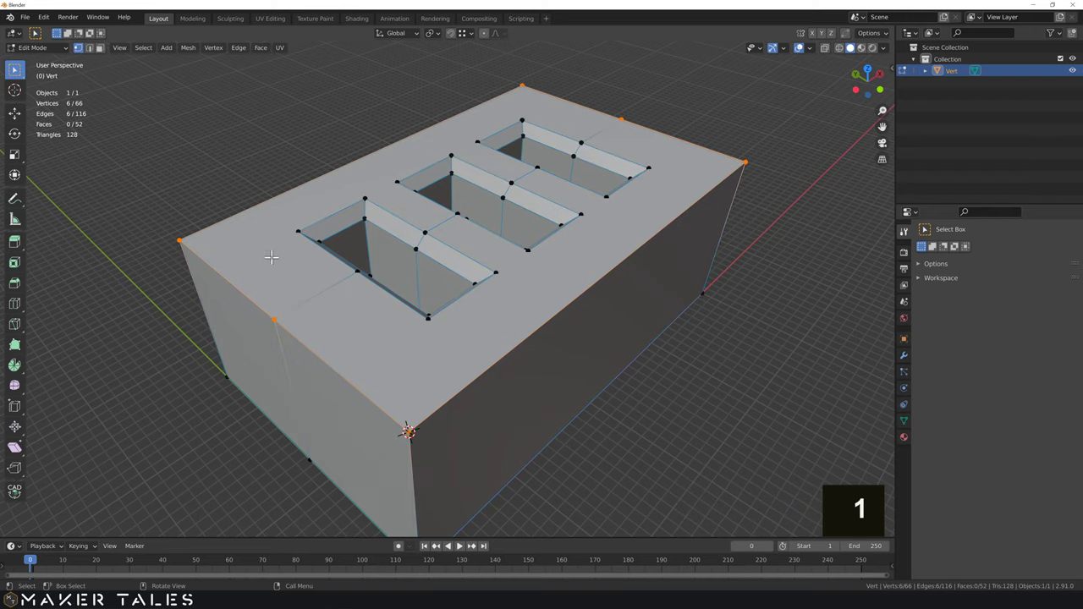
left_click(180, 240)
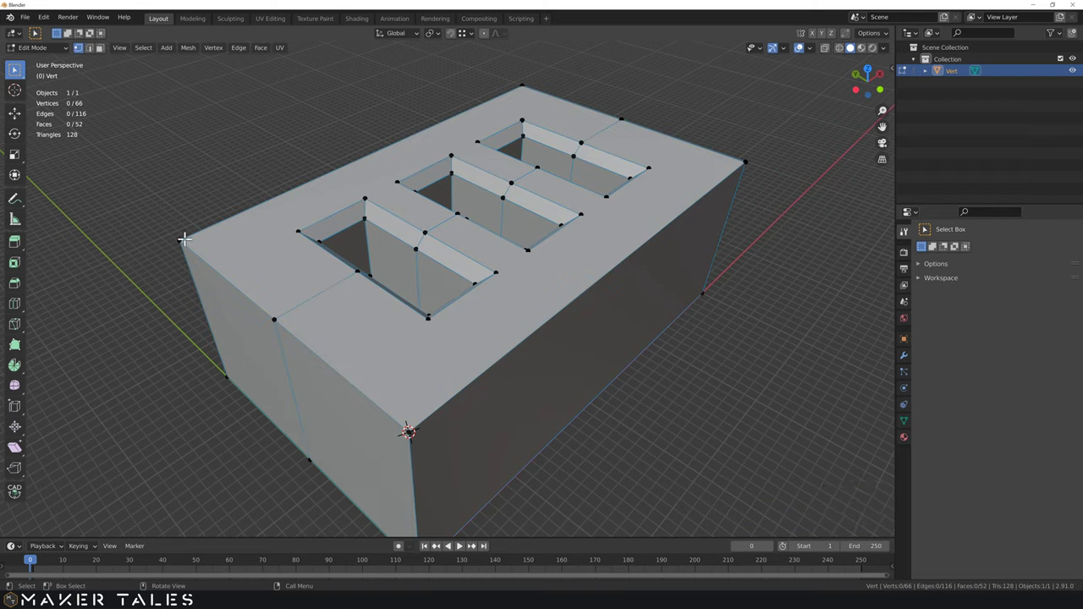
left_click(523, 88, "shift")
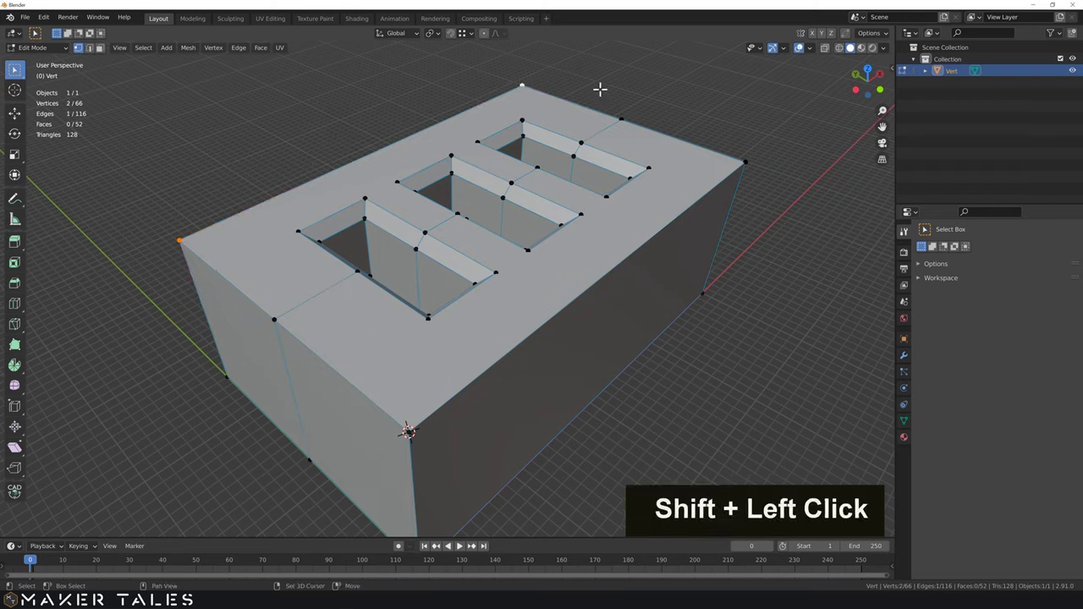
left_click(744, 162, "shift")
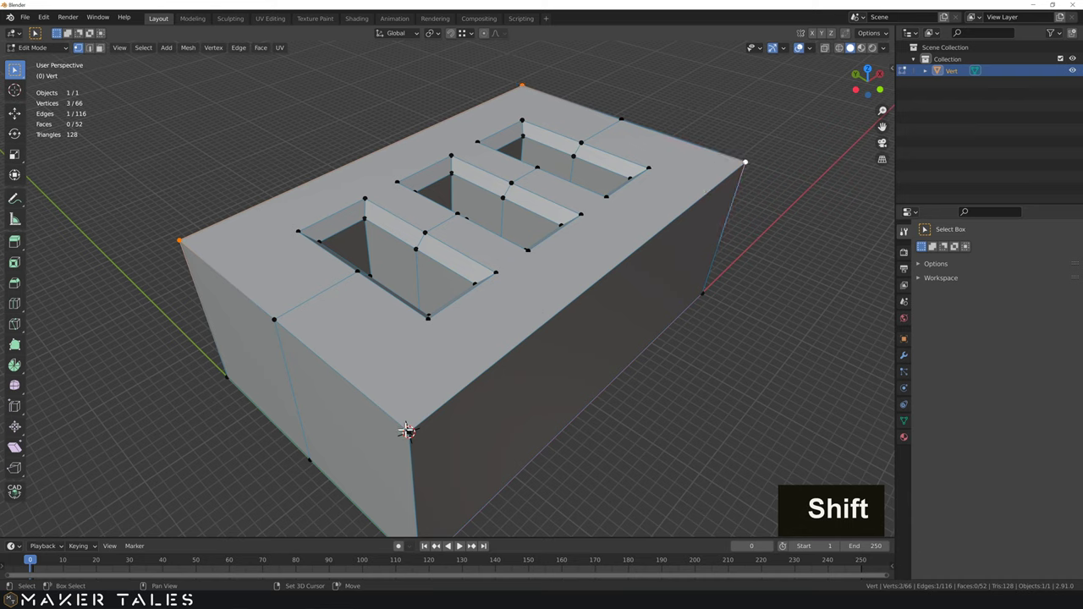
left_click(407, 430, "shift")
Step: Bevel the edges between the selected corner vertices with one segment and a width of about 1.57 mm
key("ctrl")
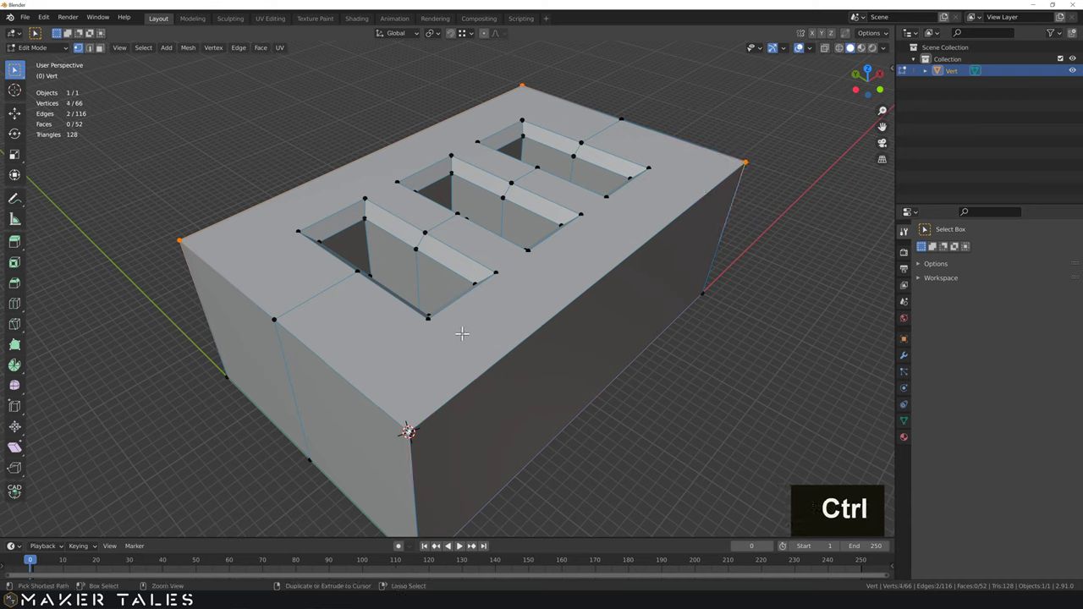
key("ctrl+b")
left_click(70, 528)
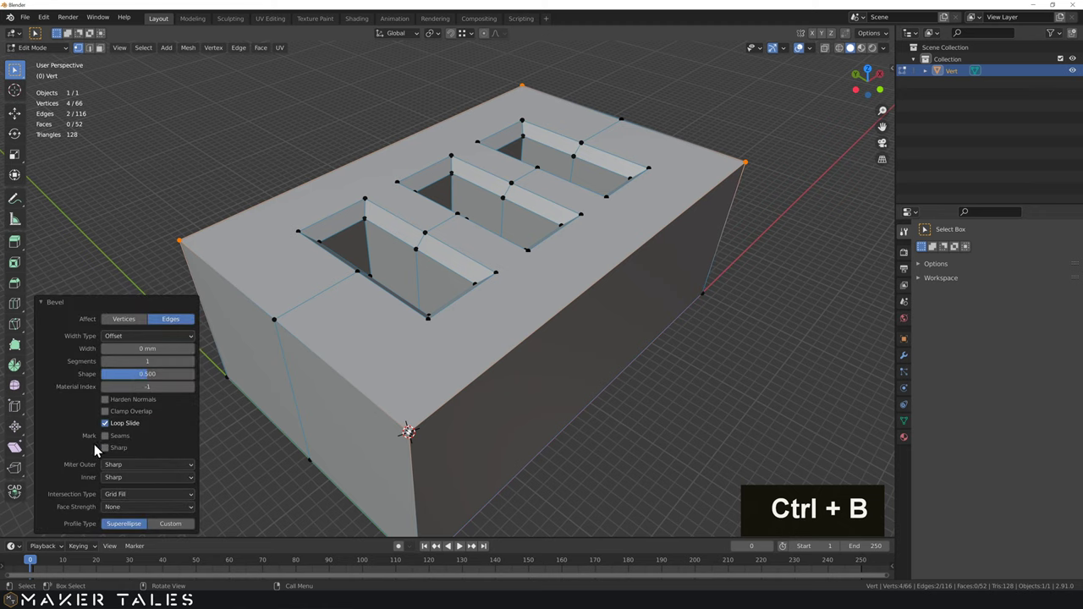
left_click_drag(144, 349, 142, 349)
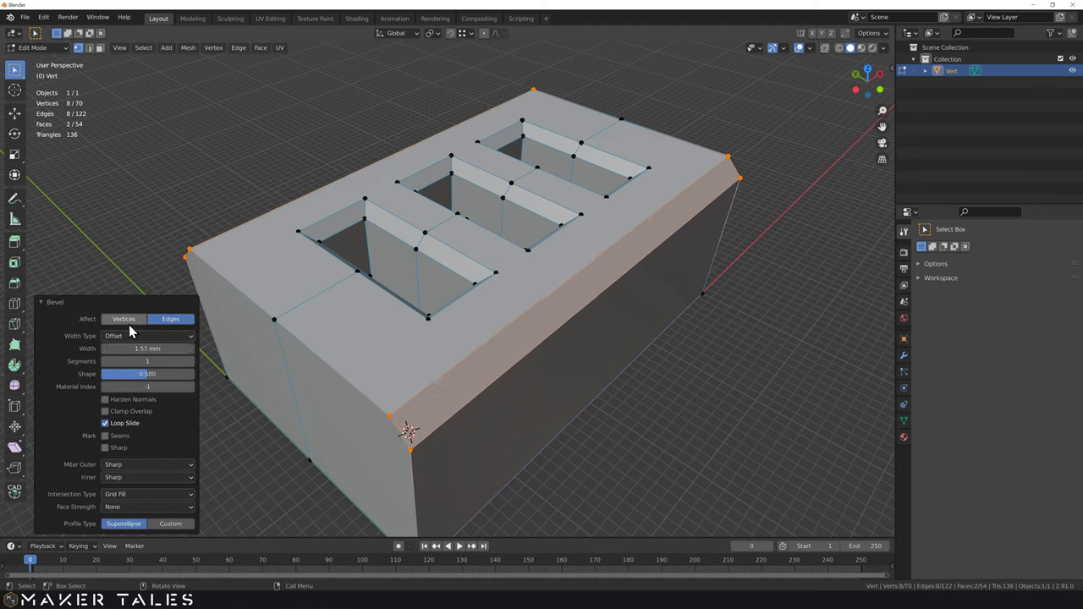